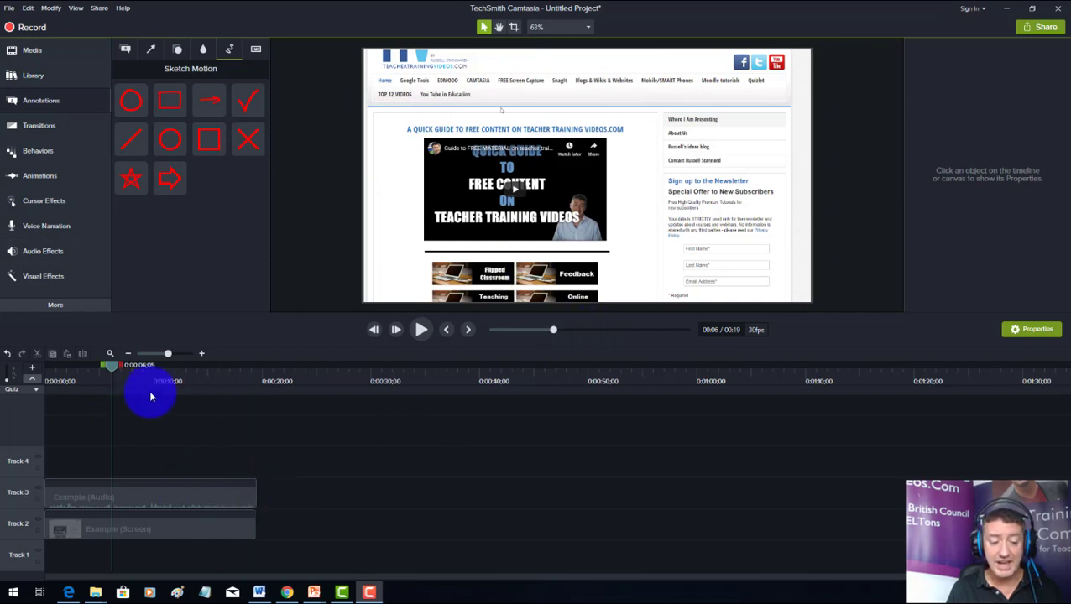
Add the Cursor Highlight effect to the Example (Screen) clip on Track 2 and preview the highlighted cursor
left_click(424, 330)
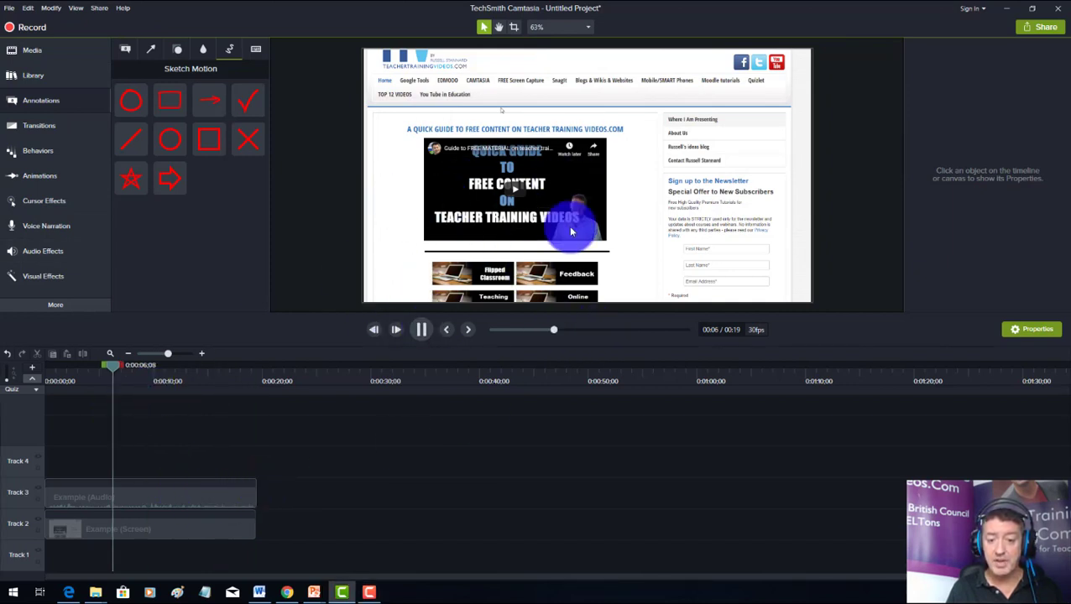
left_click(424, 331)
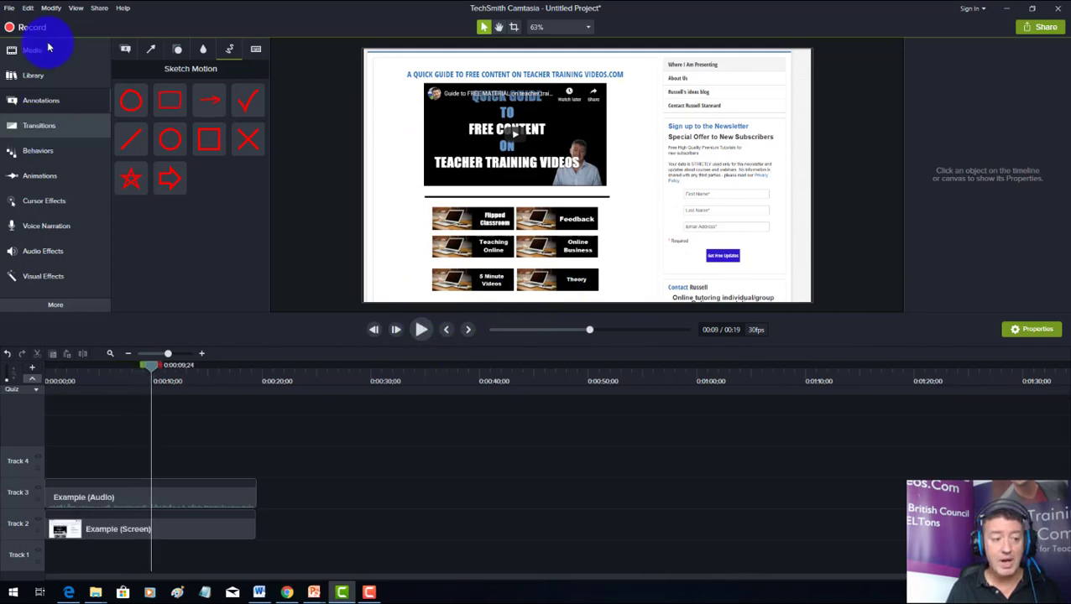
left_click(37, 204)
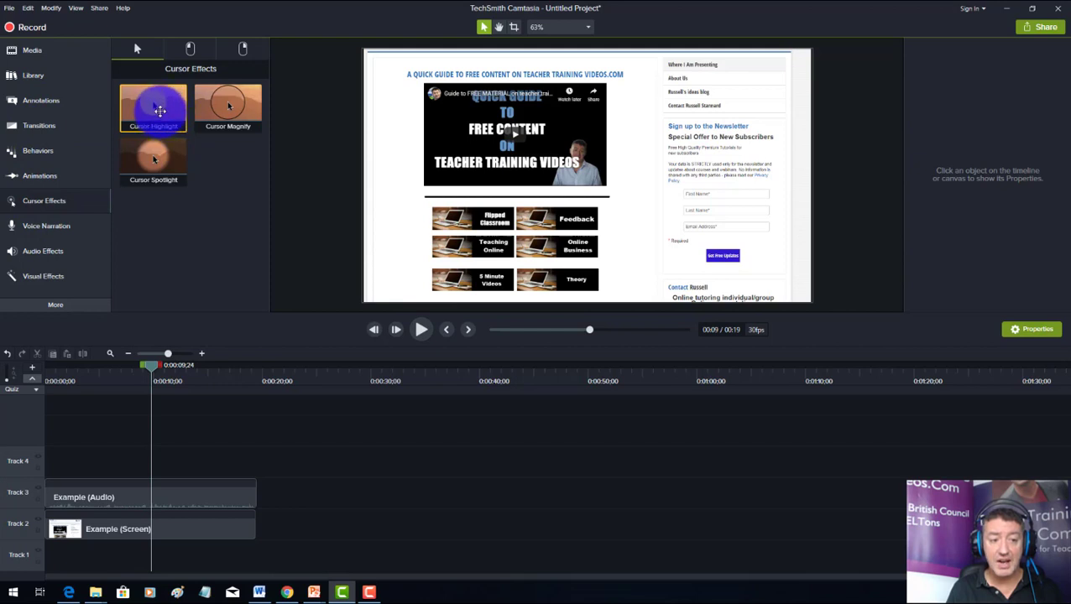
left_click_drag(169, 110, 180, 534)
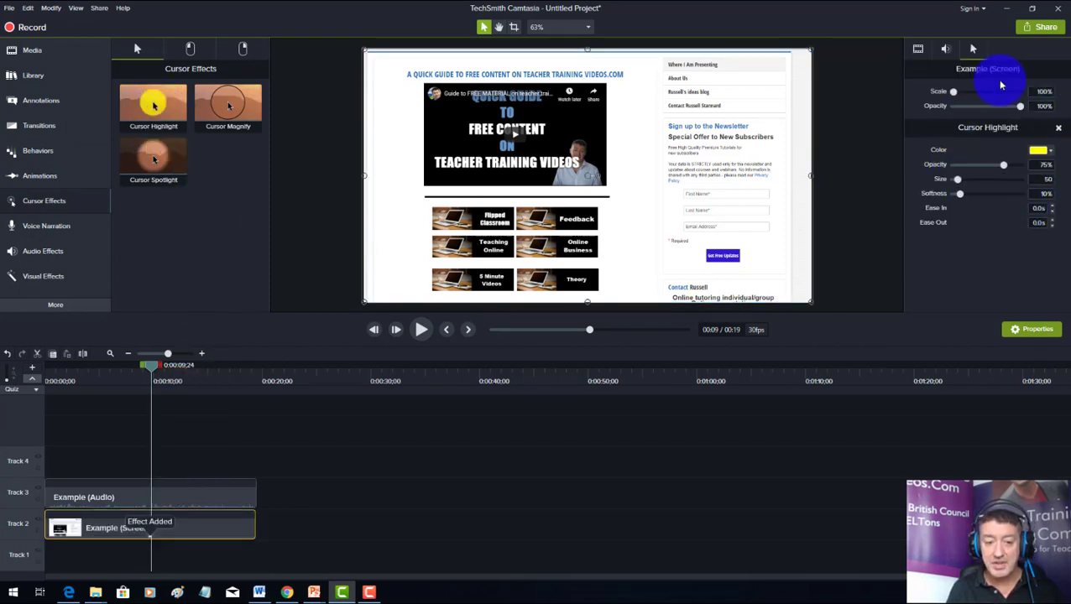
left_click(419, 333)
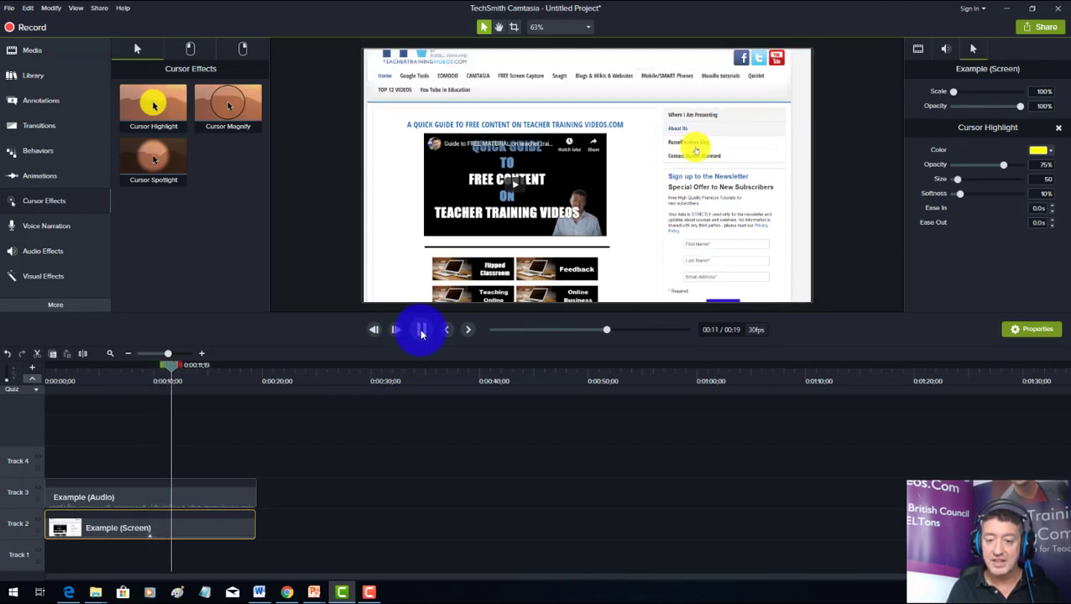
left_click(420, 331)
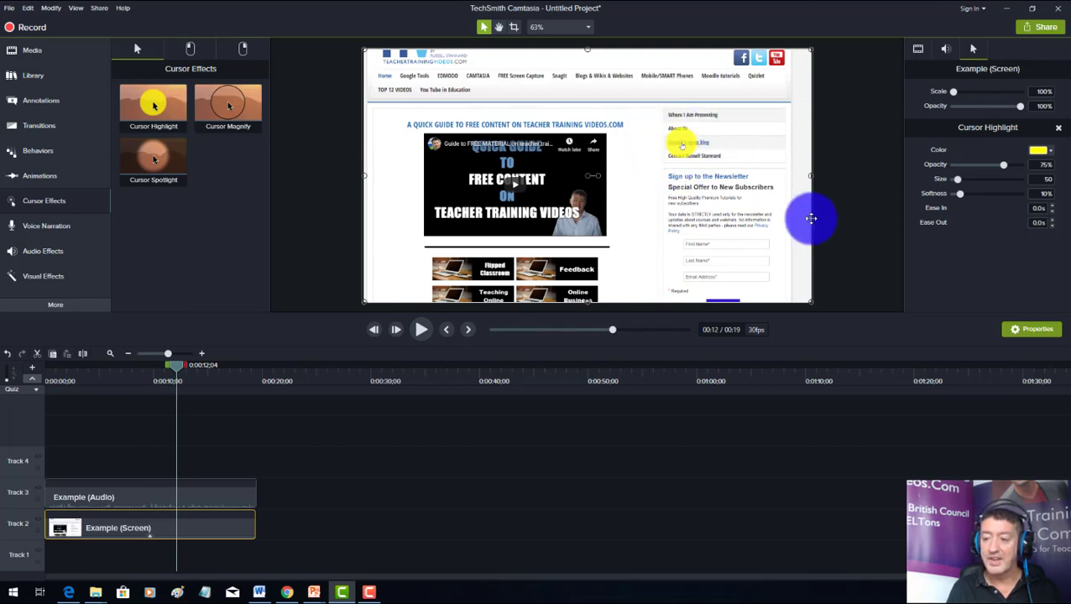
Change the cursor highlight's color to green and set its opacity to 52%
left_click(1049, 151)
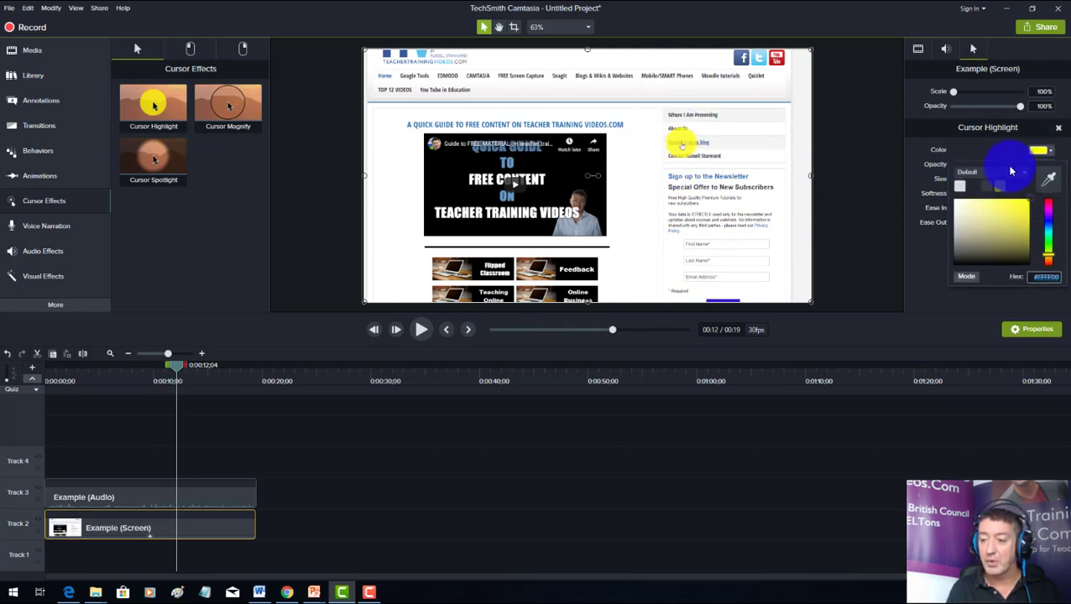
left_click(1003, 190)
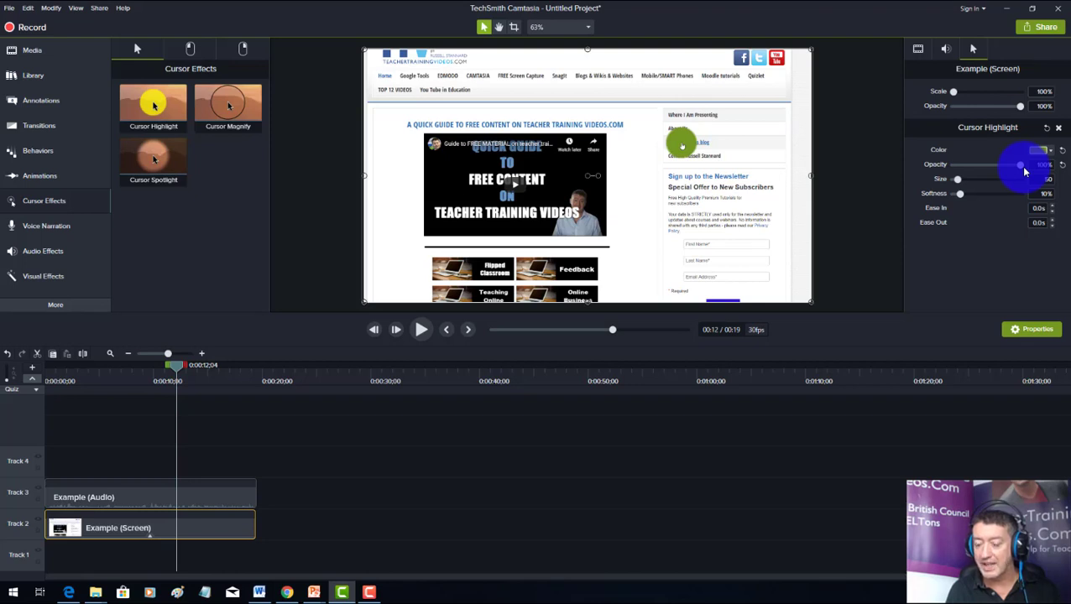
left_click_drag(1011, 171, 991, 167)
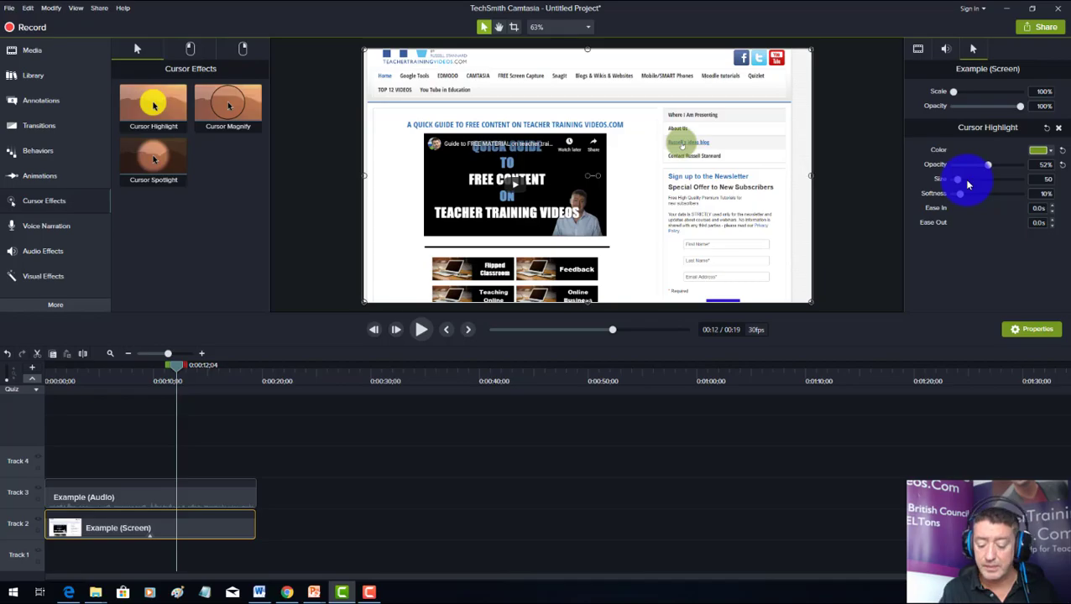
Add a red Sketch Motion rectangle over the website's navigation menu, starting at 0:00:03;02 on the timeline
left_click(48, 374)
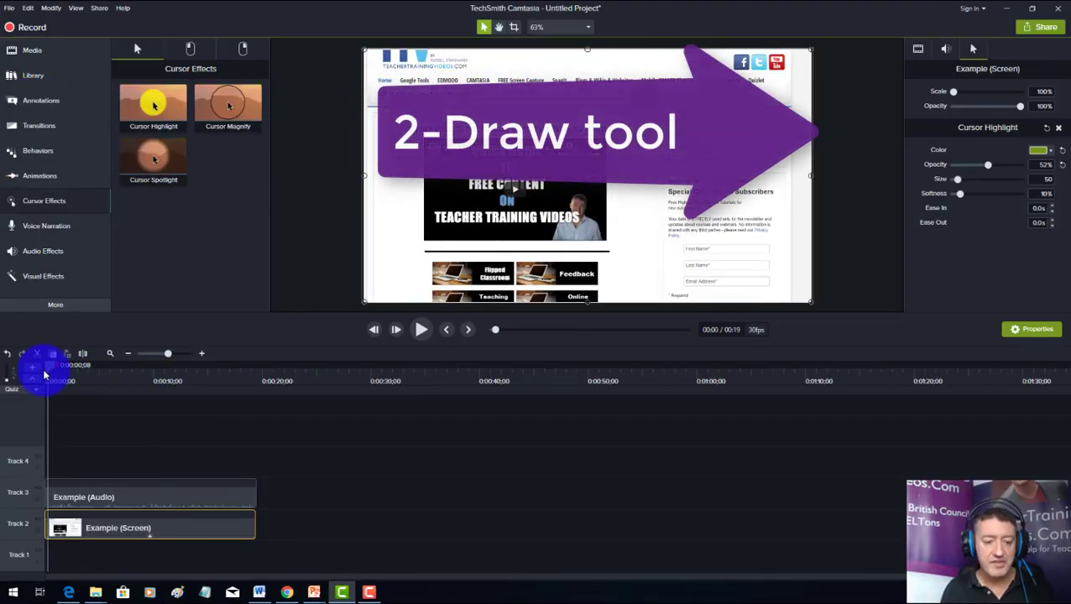
left_click(425, 333)
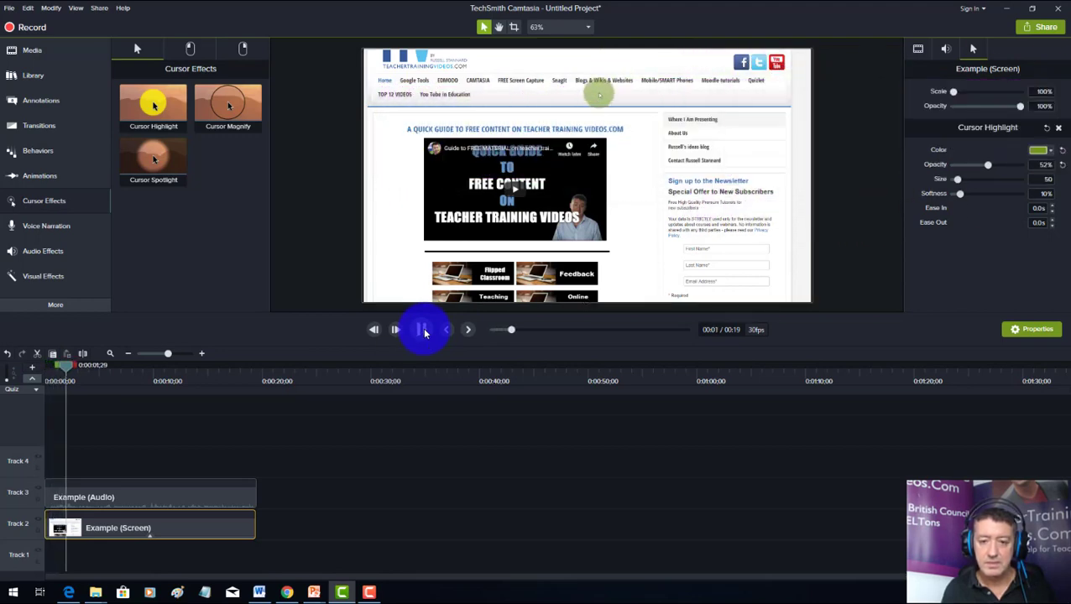
left_click(422, 329)
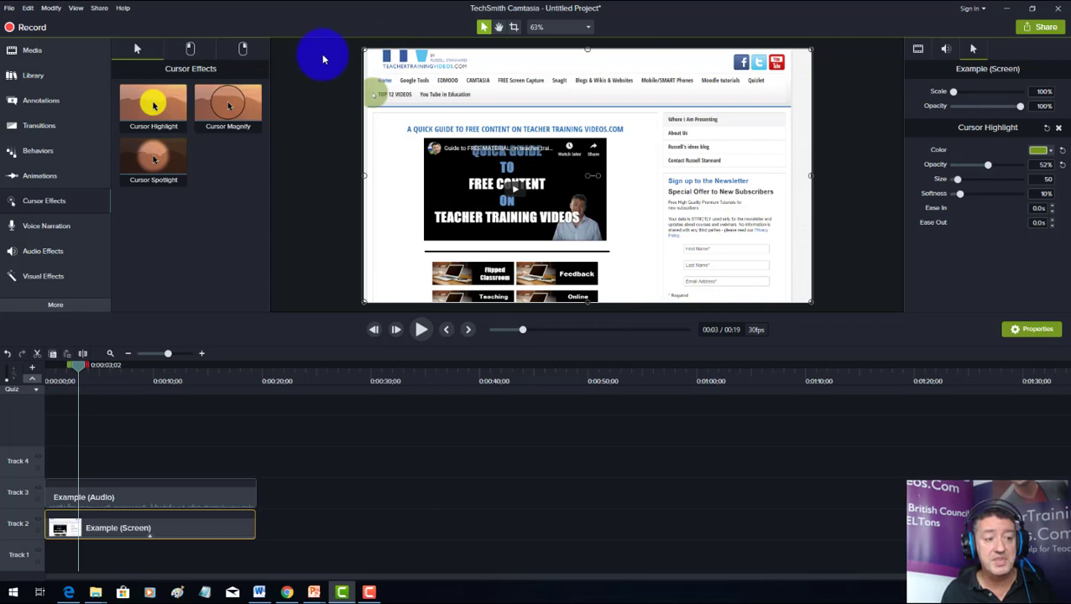
left_click(35, 101)
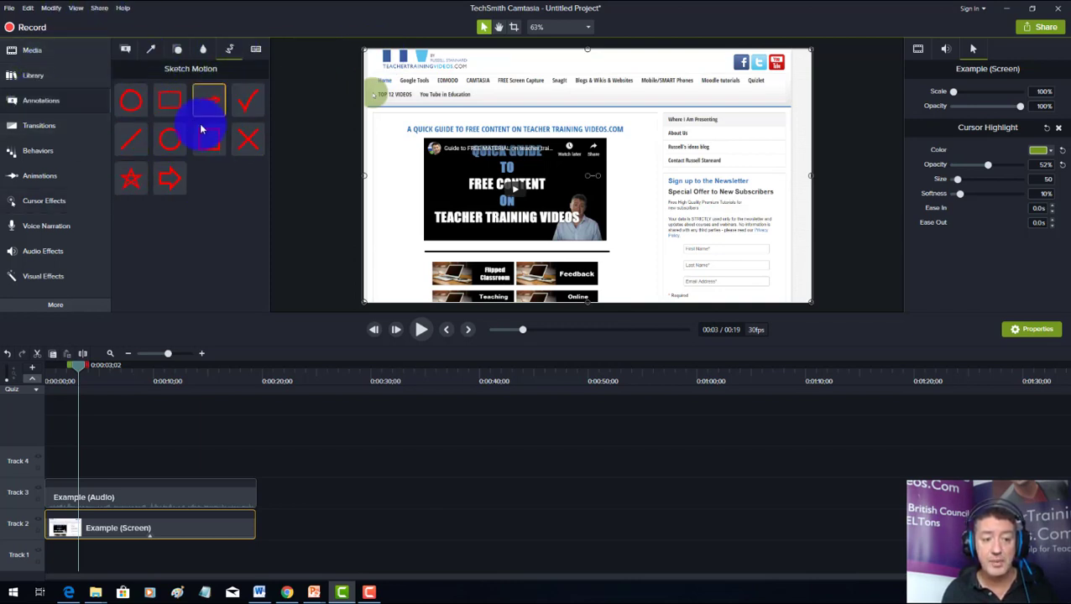
mouse_move(169, 101)
left_mouse_down()
mouse_move(279, 144)
mouse_move(430, 107)
left_mouse_up()
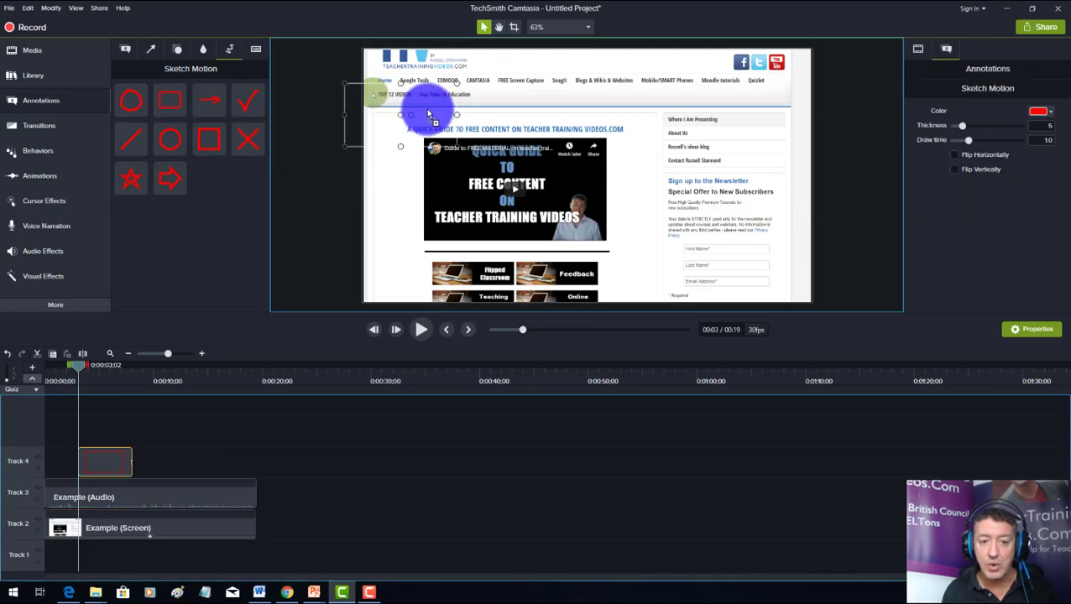
left_click(91, 475)
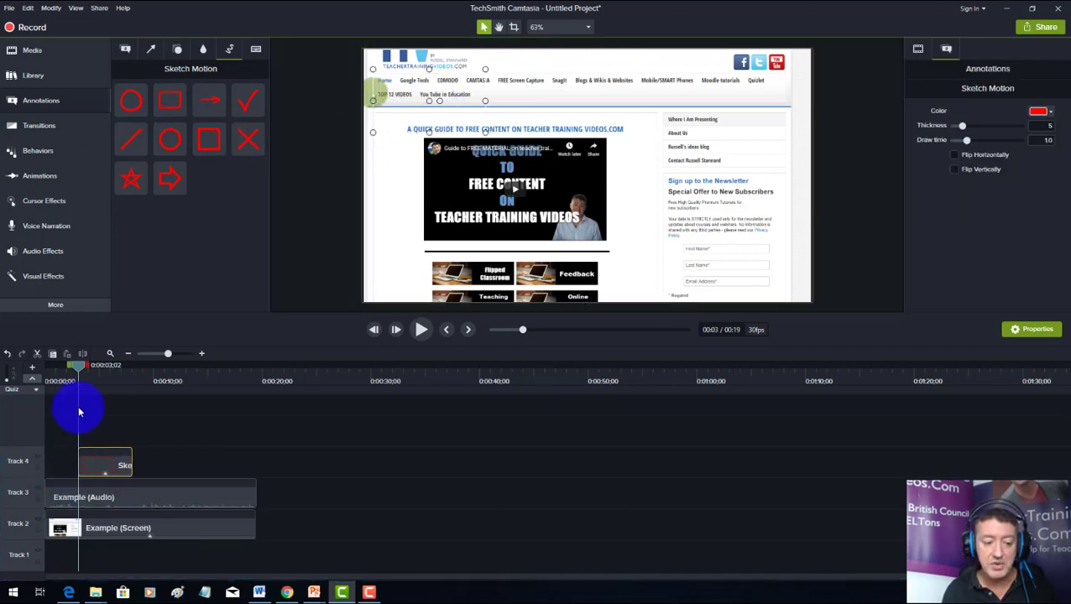
left_click(78, 366)
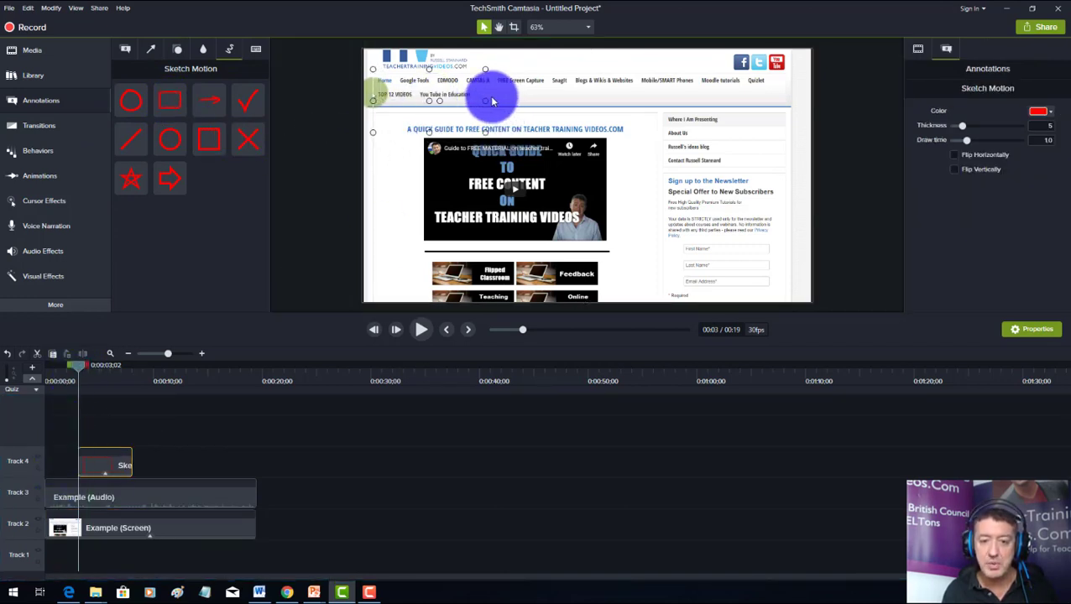
Widen and reposition the sketch rectangle so it surrounds the website's whole navigation menu, previewing its drawing animation
left_click_drag(485, 96, 772, 99)
left_click(661, 124)
left_click(445, 336)
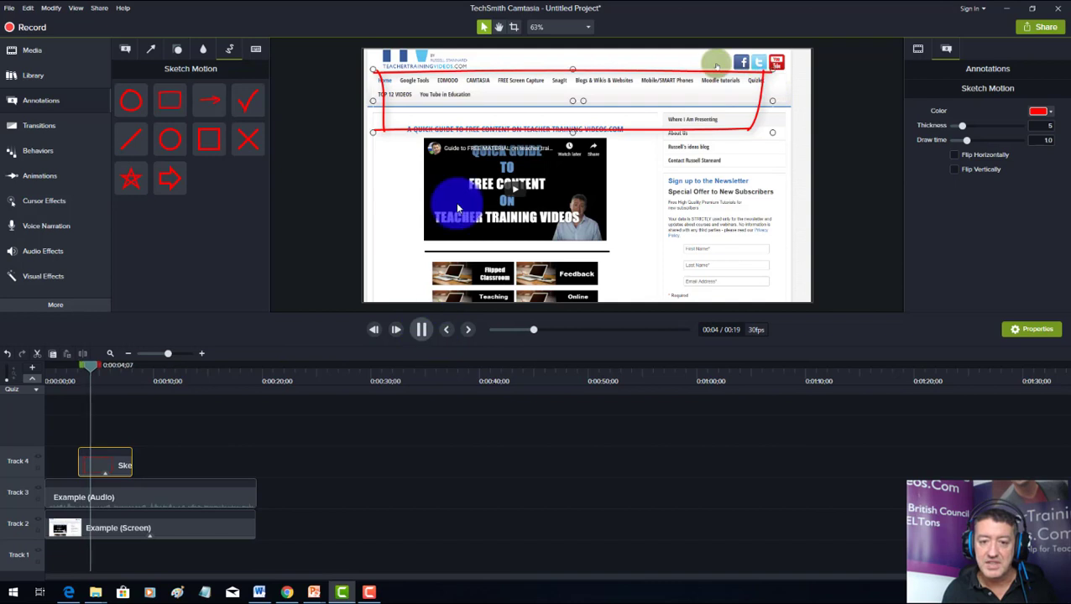
left_click(609, 101)
left_click_drag(609, 101, 576, 99)
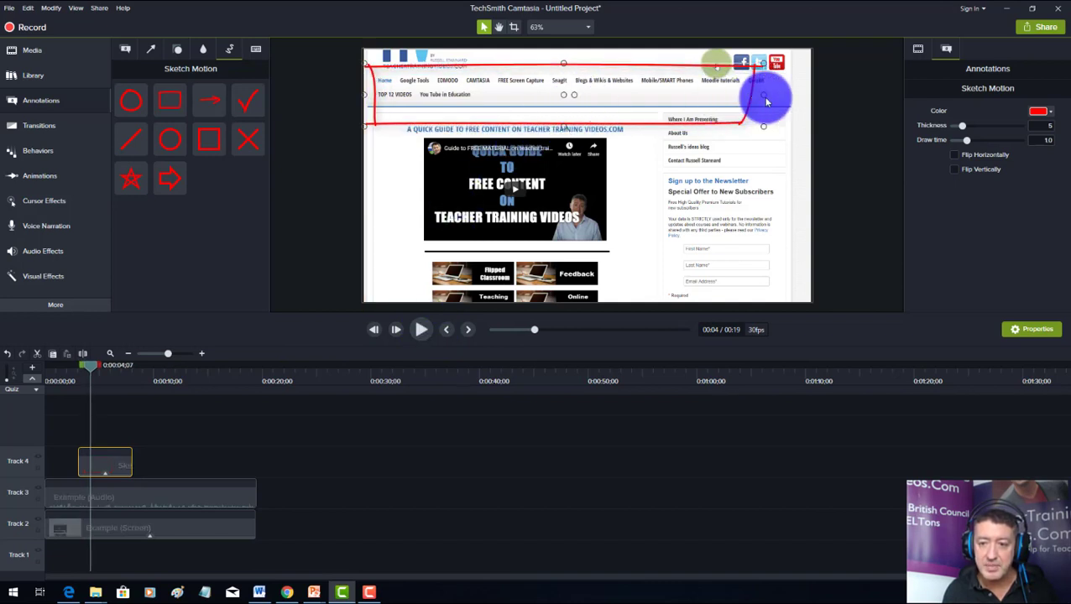
left_click_drag(764, 96, 778, 106)
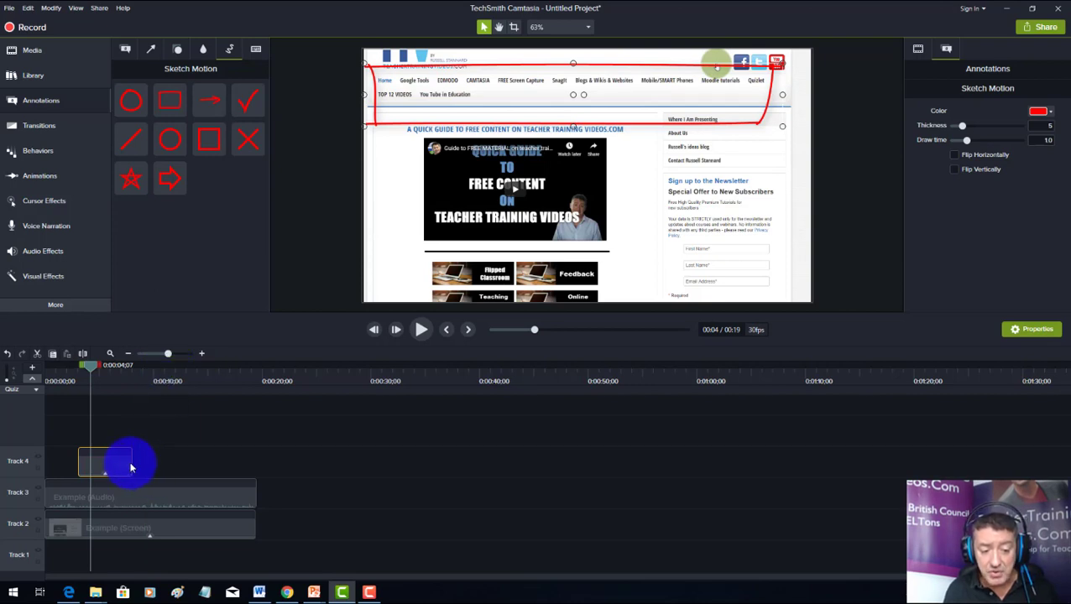
Shorten the sketch rectangle's clip to a duration of 00:00:02;06 and preview it
mouse_move(130, 468)
left_mouse_down()
mouse_move(182, 462)
mouse_move(101, 459)
left_mouse_up()
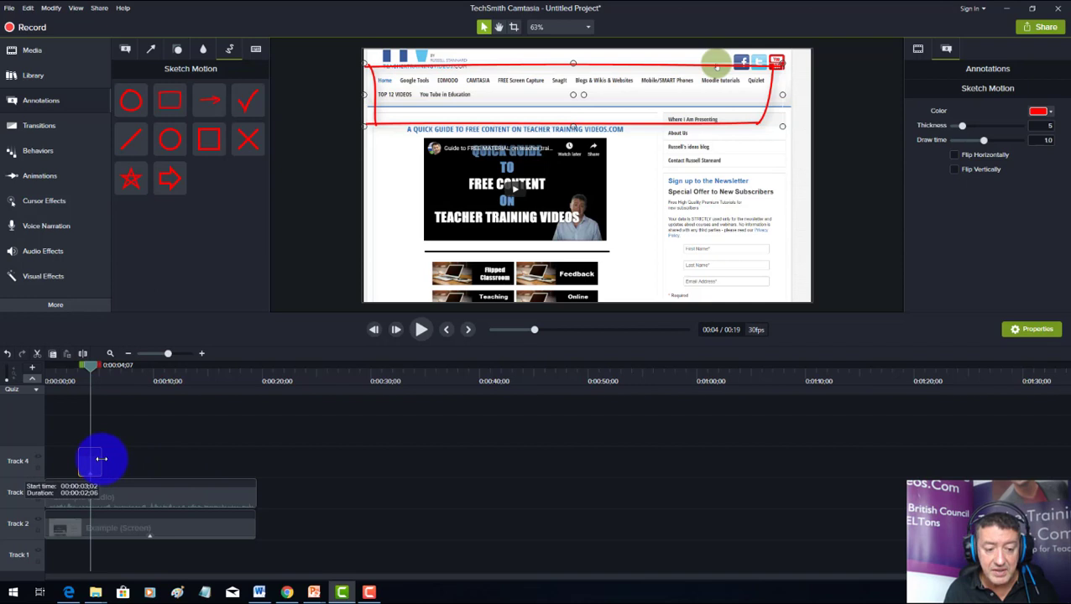
left_click_drag(86, 363, 72, 366)
left_click(419, 330)
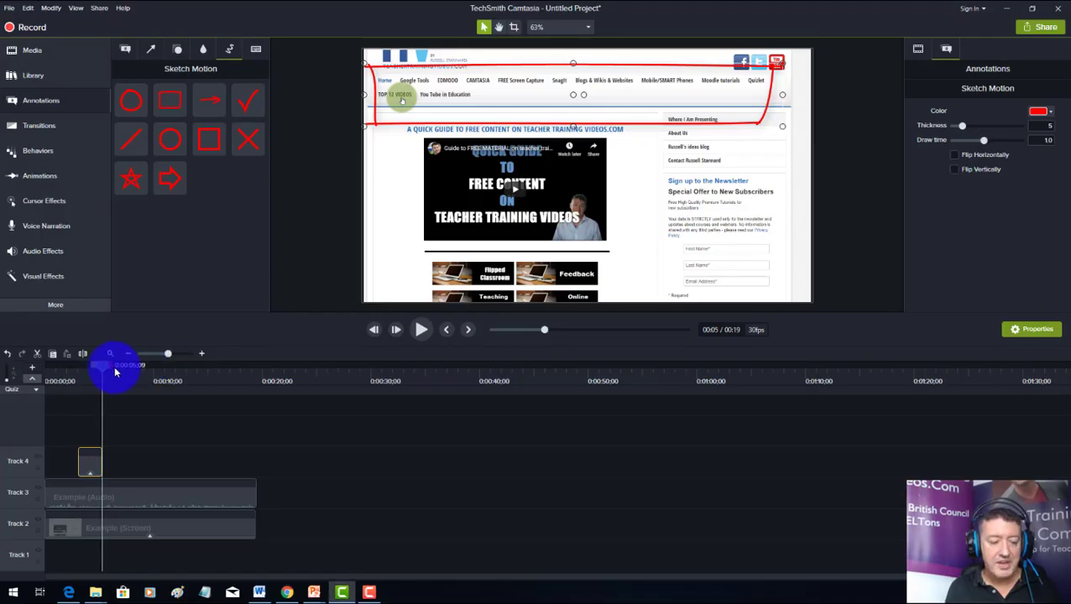
Add a Spotlight annotation at 0:00:07;24 and extend it to cover all six category buttons below the web page's video
left_click_drag(112, 366, 131, 372)
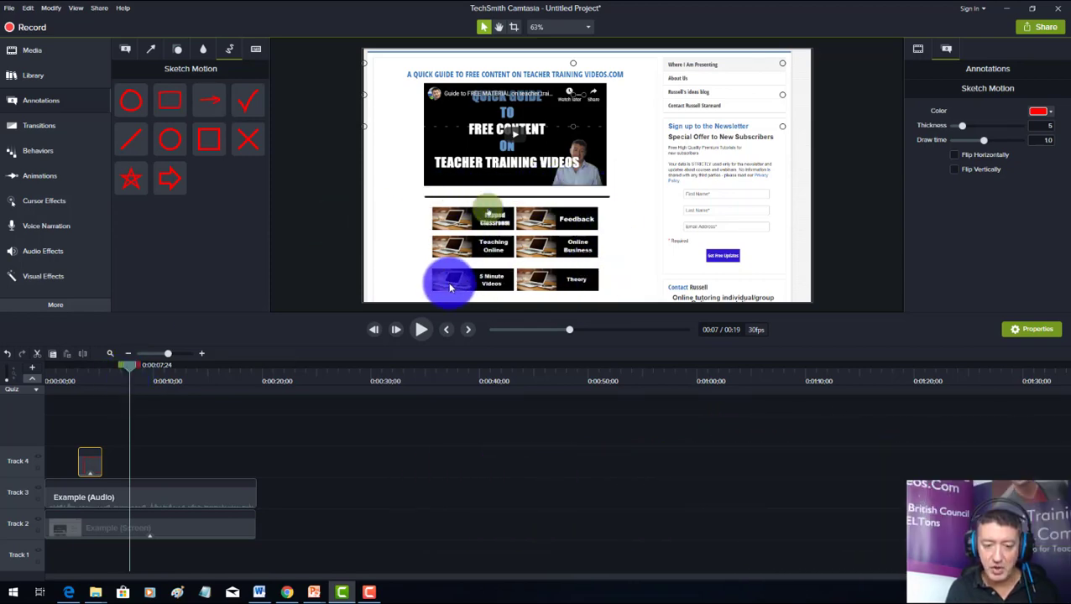
left_click(475, 206)
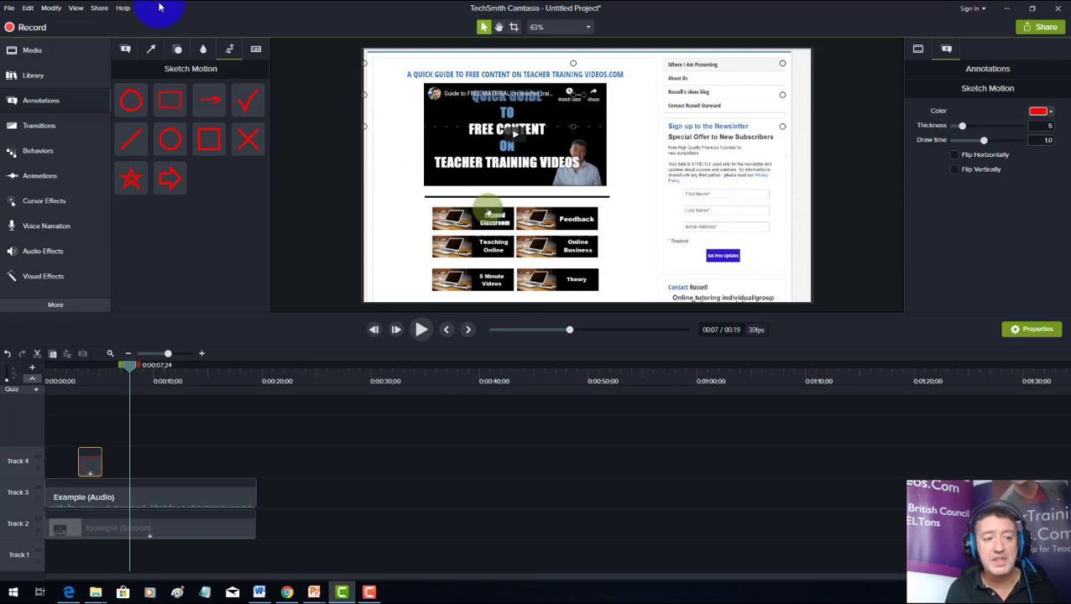
left_click(35, 105)
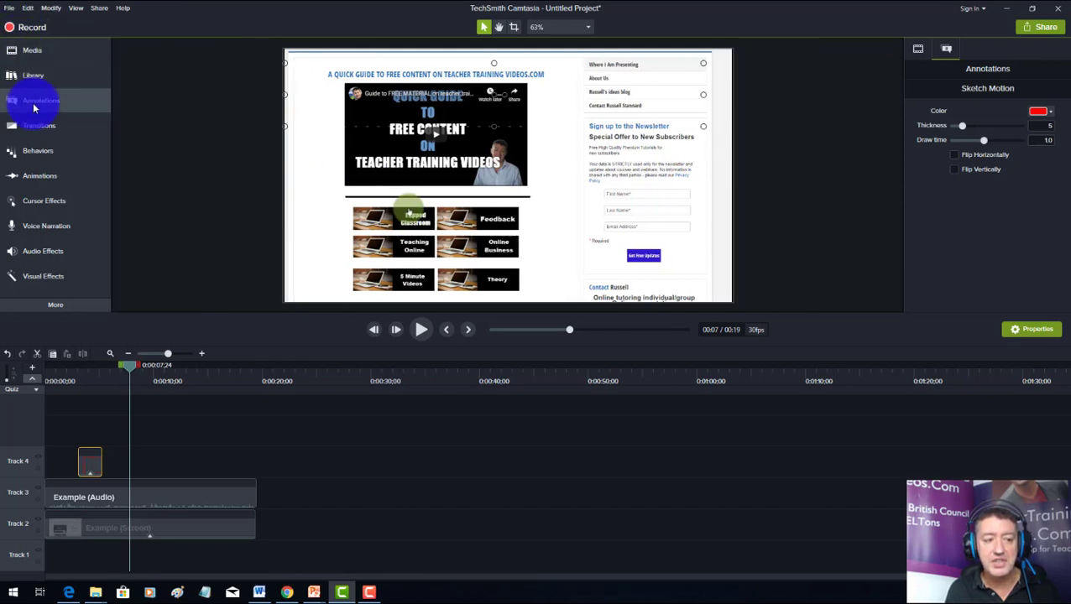
left_click(35, 107)
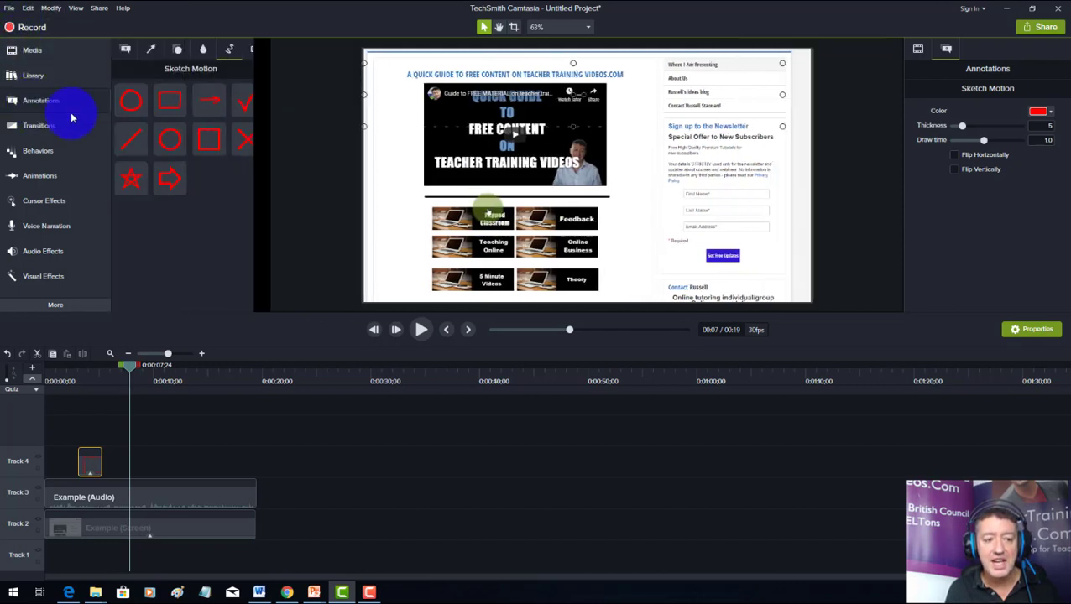
left_click(202, 50)
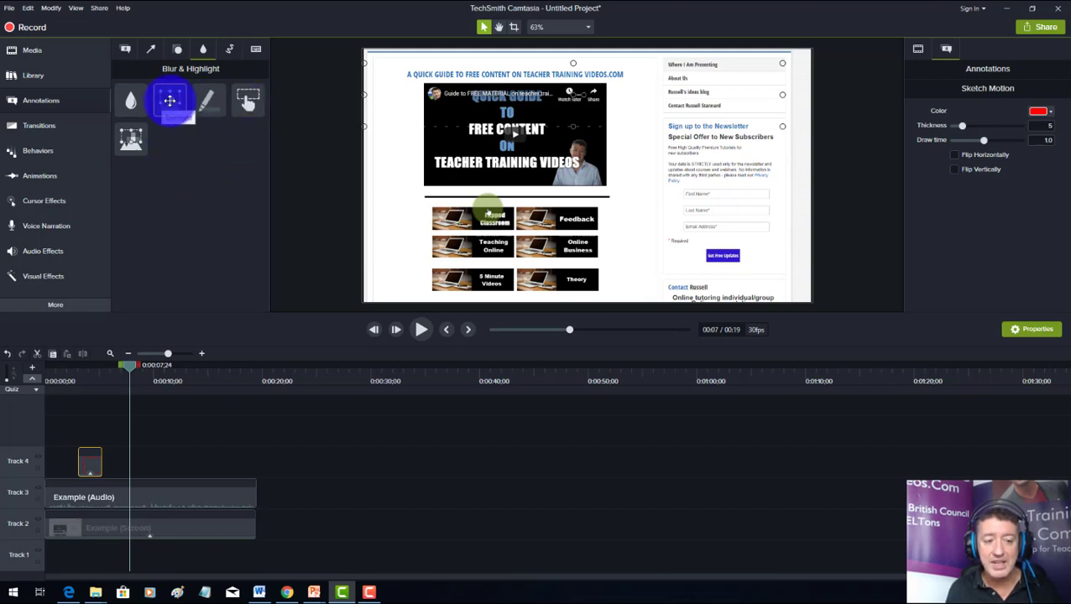
mouse_move(172, 105)
left_mouse_down()
mouse_move(239, 139)
mouse_move(442, 198)
mouse_move(472, 242)
mouse_move(617, 229)
left_mouse_up()
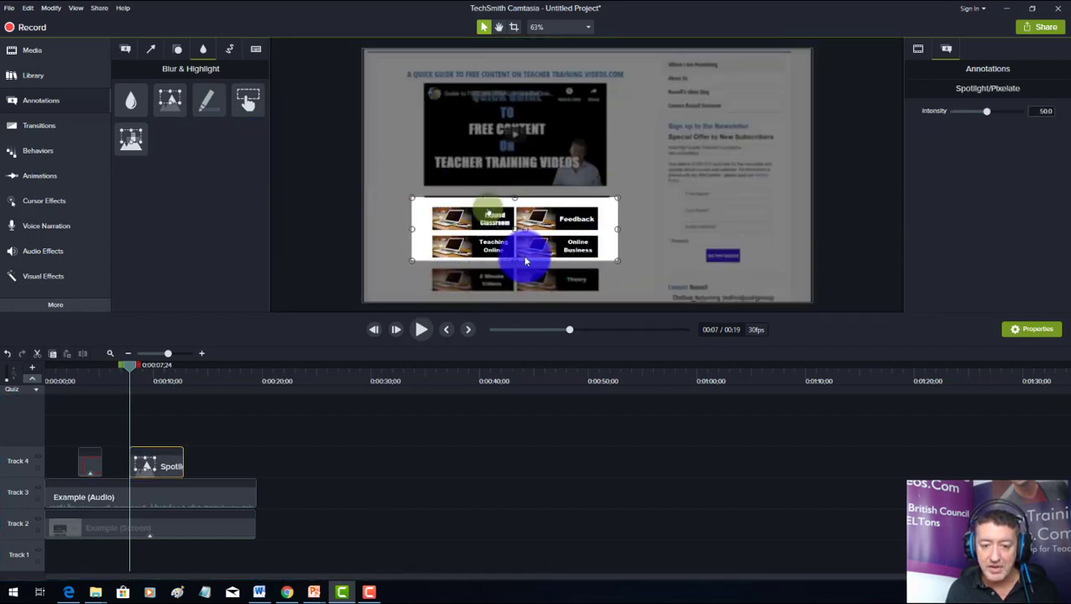
left_click_drag(515, 260, 517, 301)
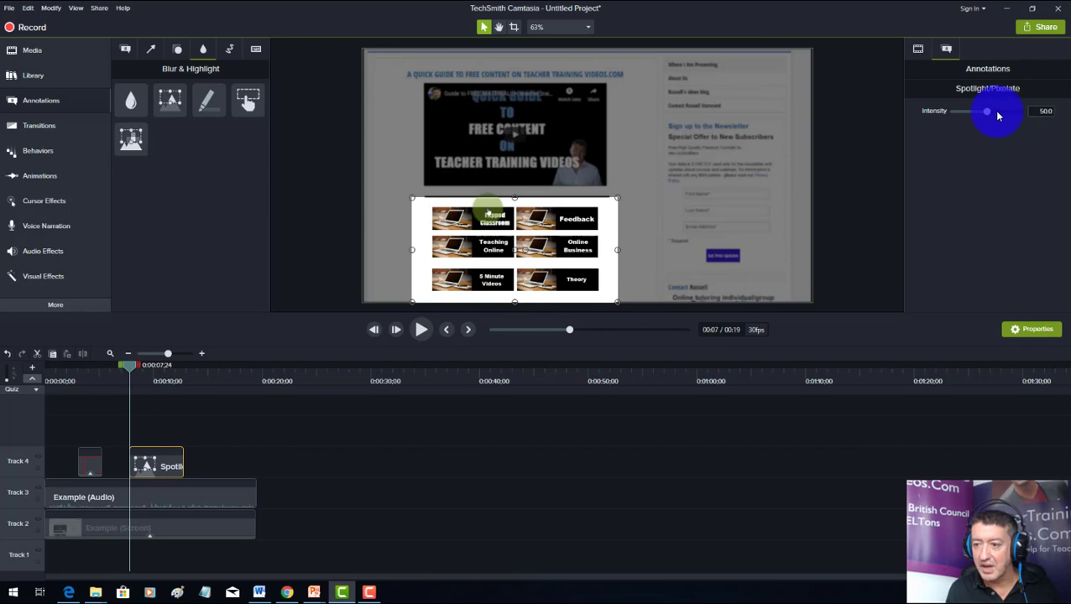
Set the spotlight's intensity to 72.5, shorten its clip to about 2 seconds and preview it
left_click_drag(991, 115, 1002, 112)
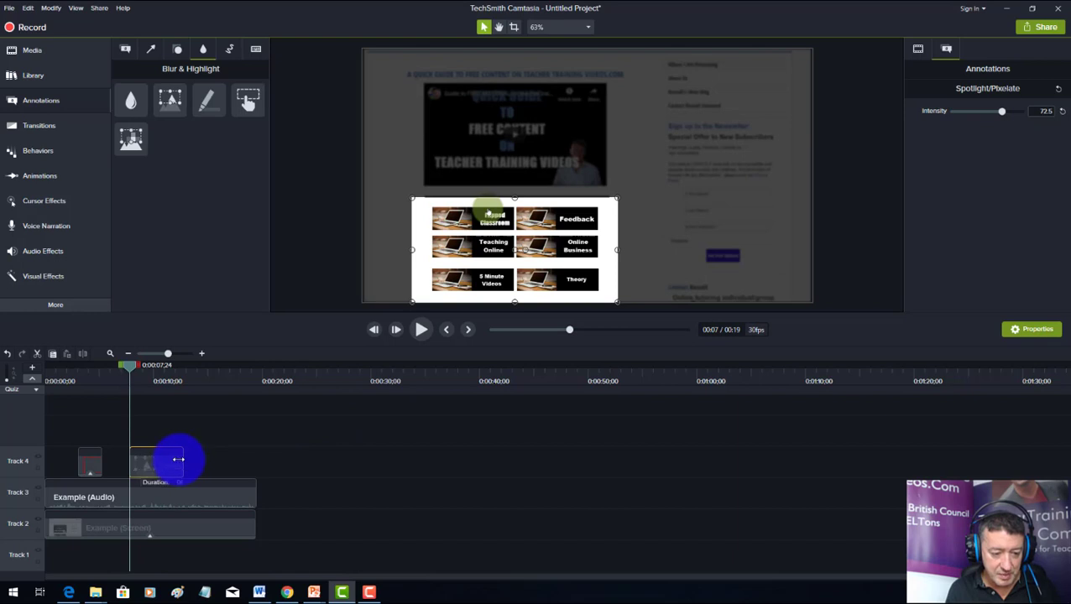
left_click_drag(178, 459, 151, 461)
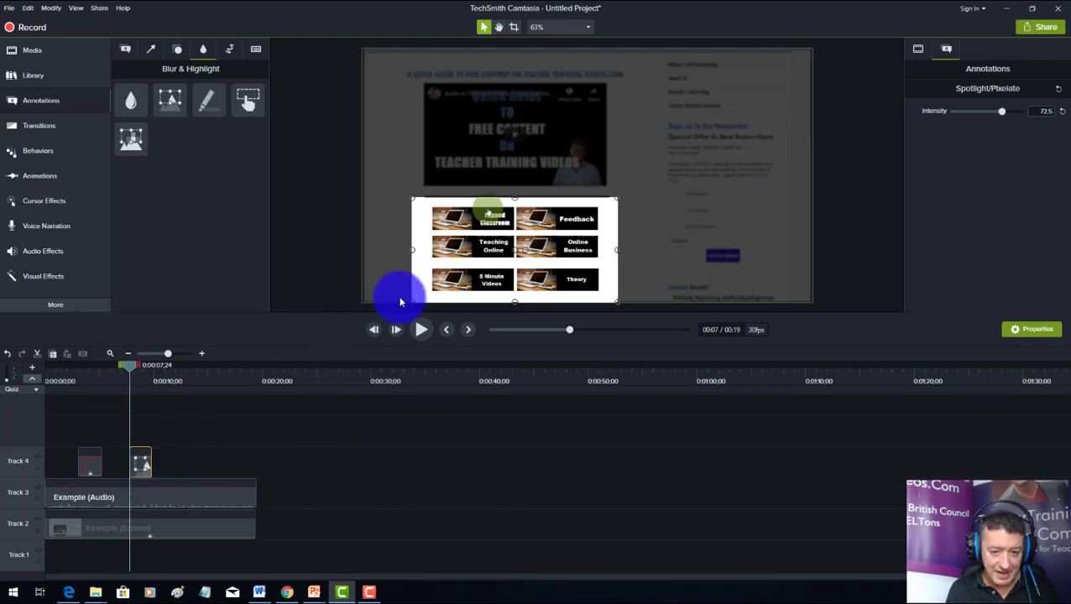
left_click_drag(126, 368, 122, 366)
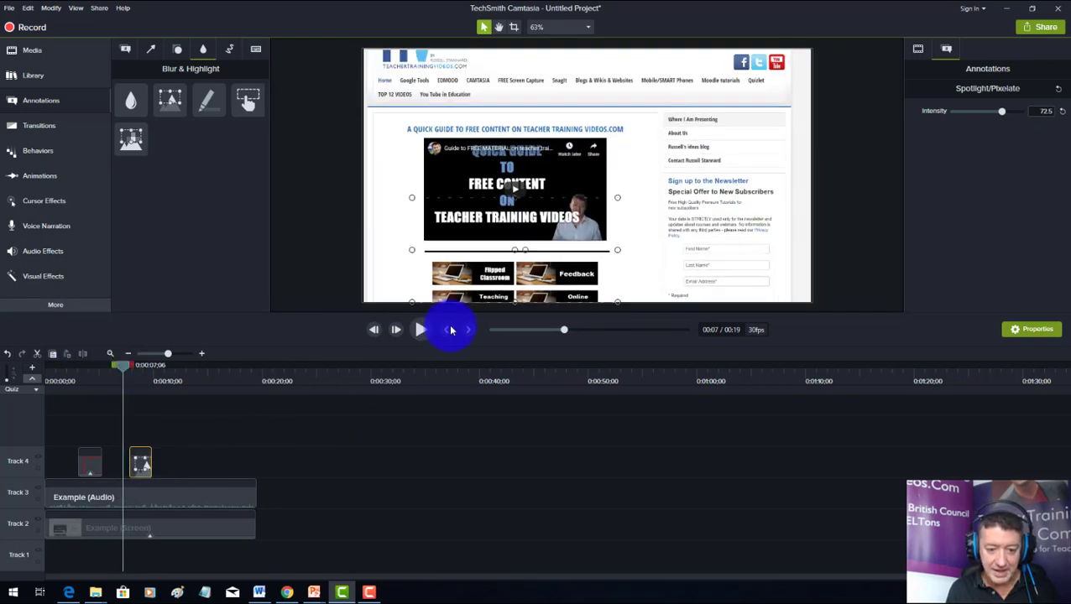
left_click(424, 333)
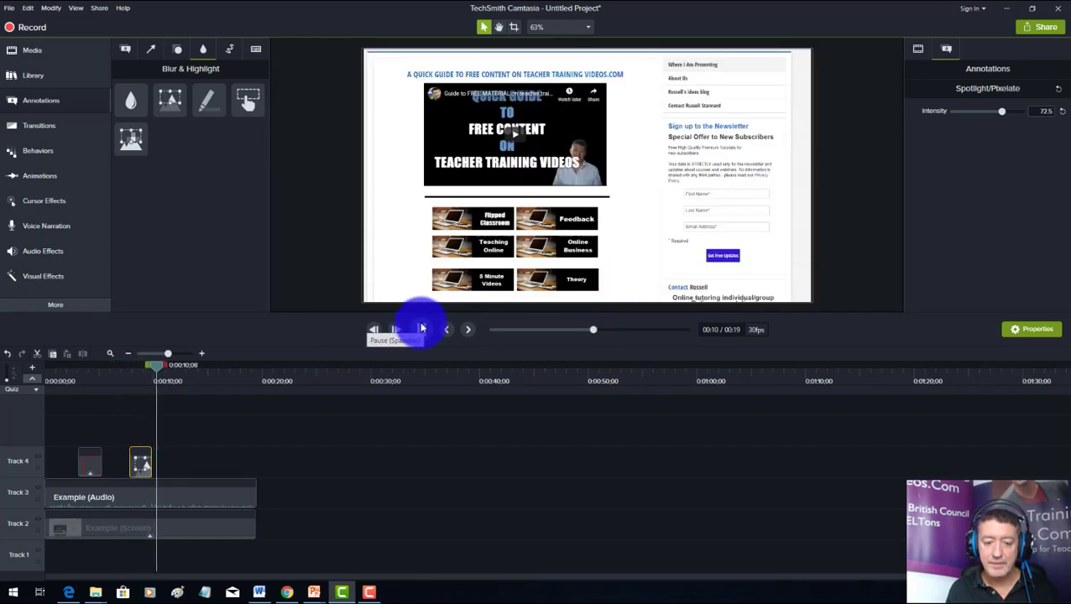
left_click(423, 328)
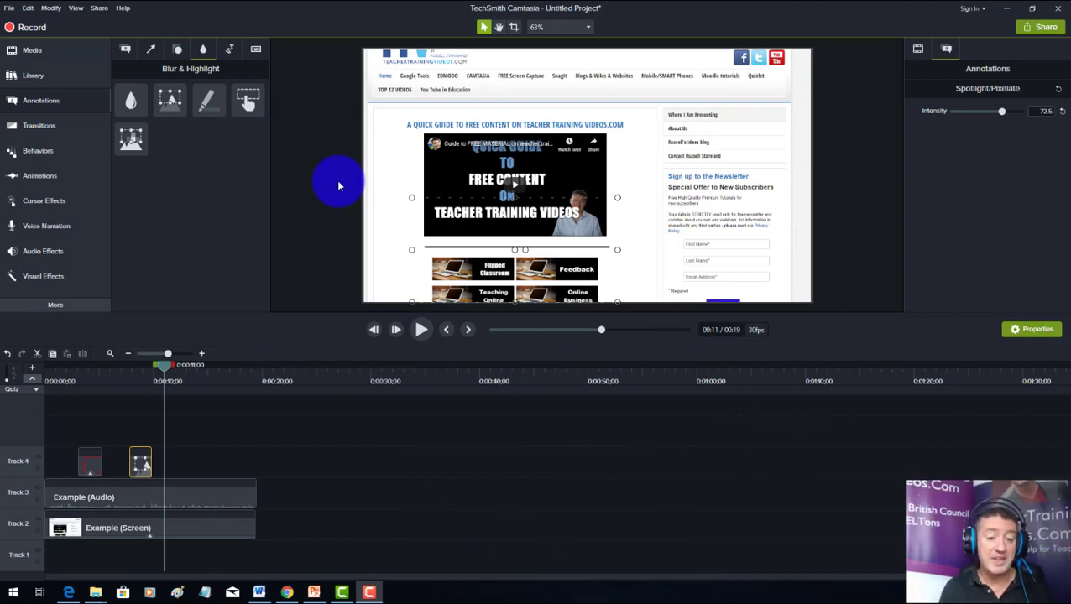
Add a red speech bubble callout at 0:00:11;00, placed above the web page's newsletter sign-up section
left_click(36, 108)
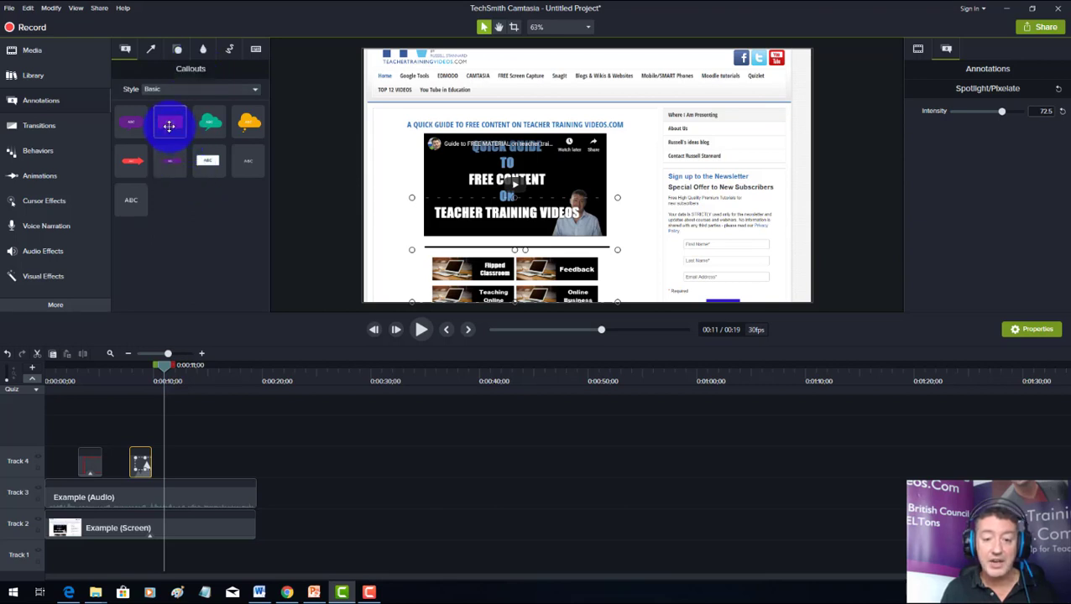
left_click_drag(168, 125, 719, 120)
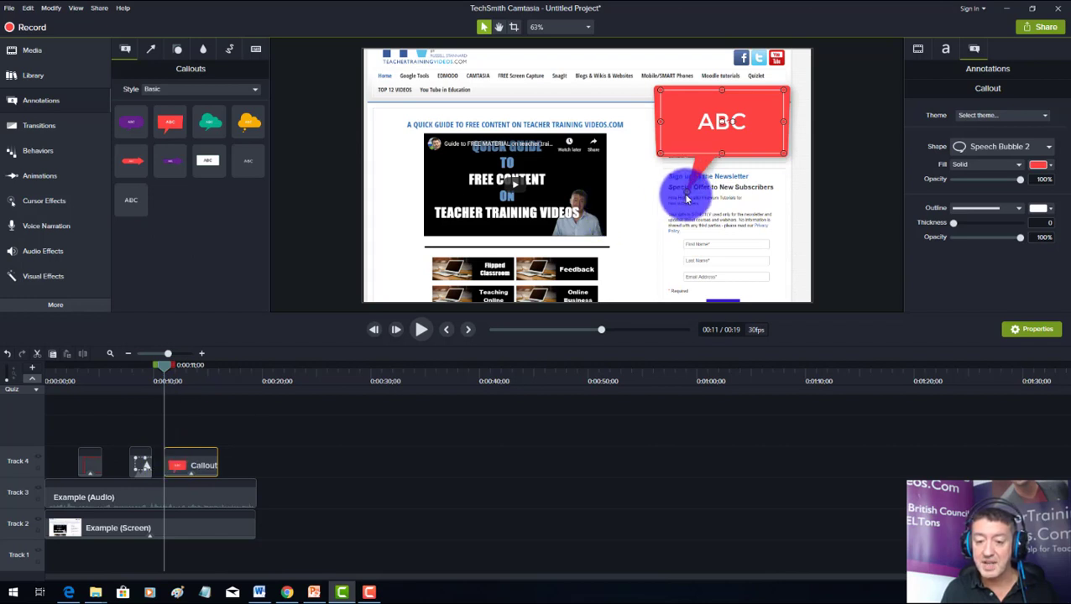
Extend the speech bubble's tail down to the newsletter sign-up text and change its text to "Sign up for free. Get some great videos"
left_click_drag(686, 199, 704, 222)
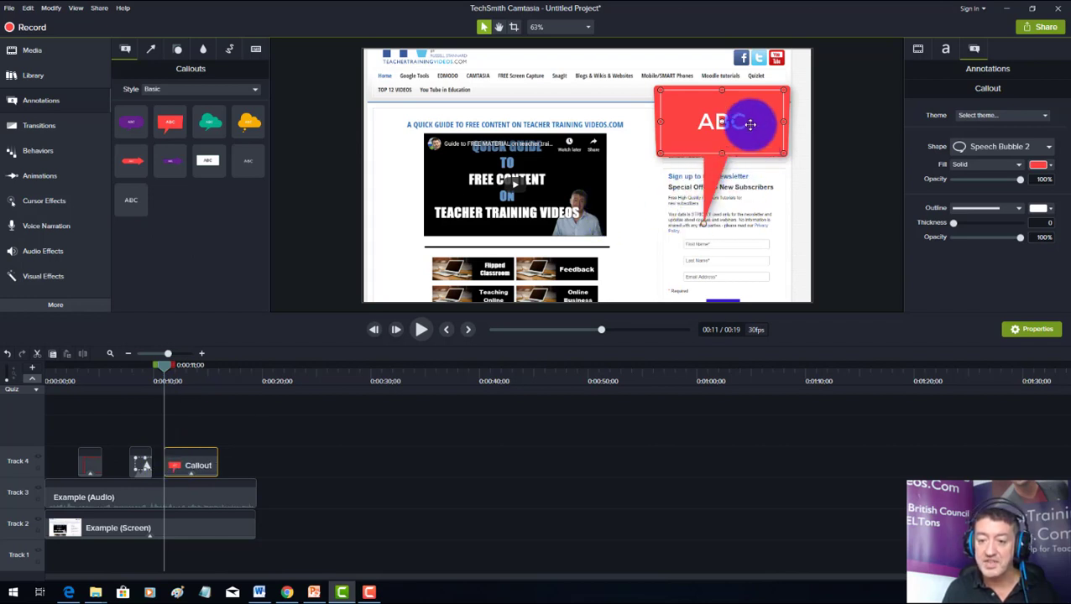
double_click(742, 124)
type("Sin")
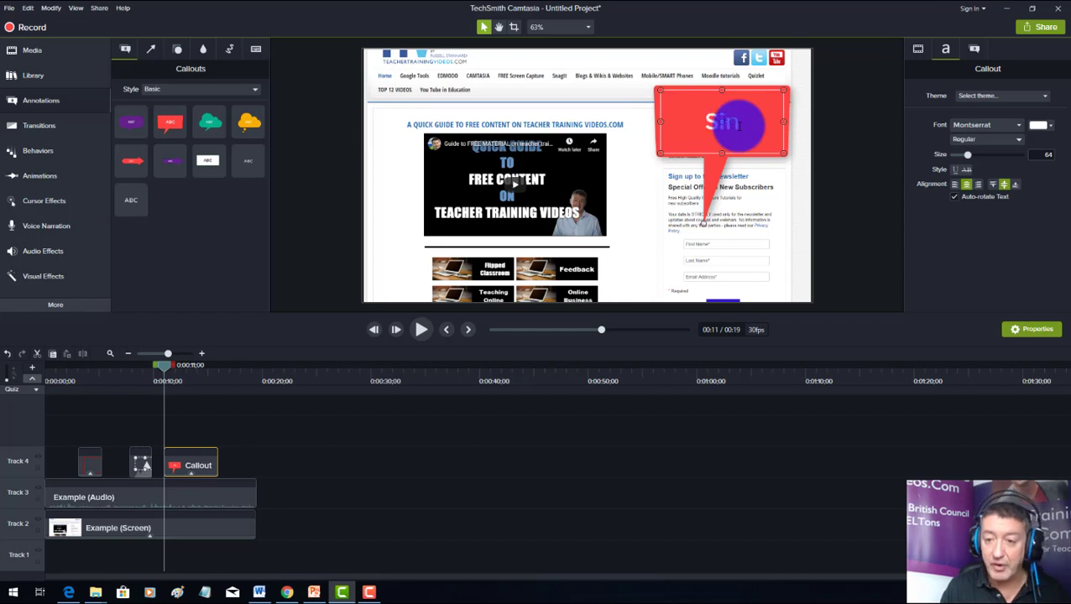
type("n u")
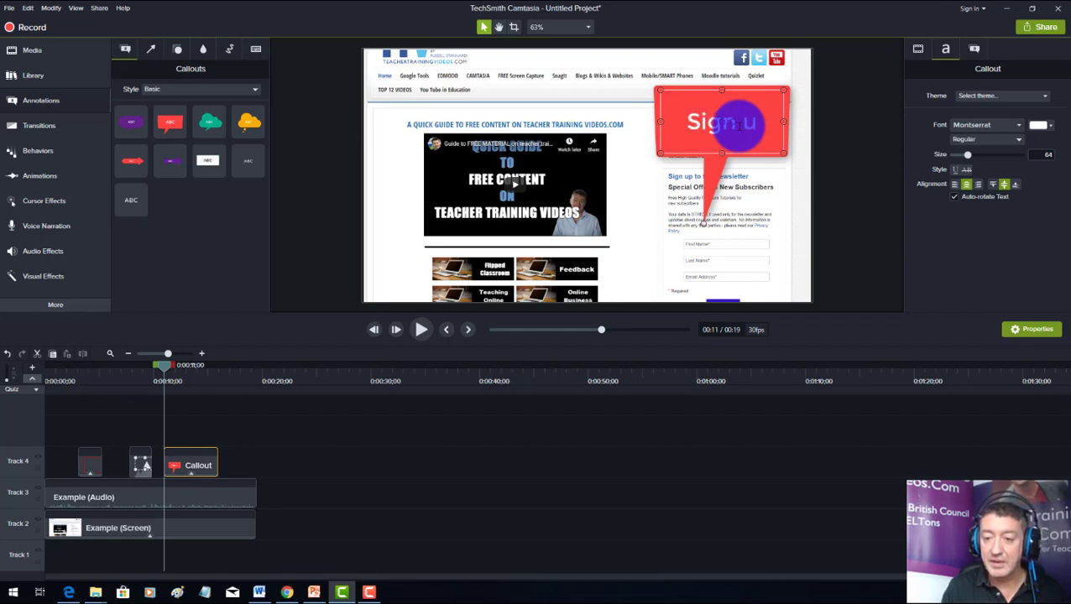
type("p for free")
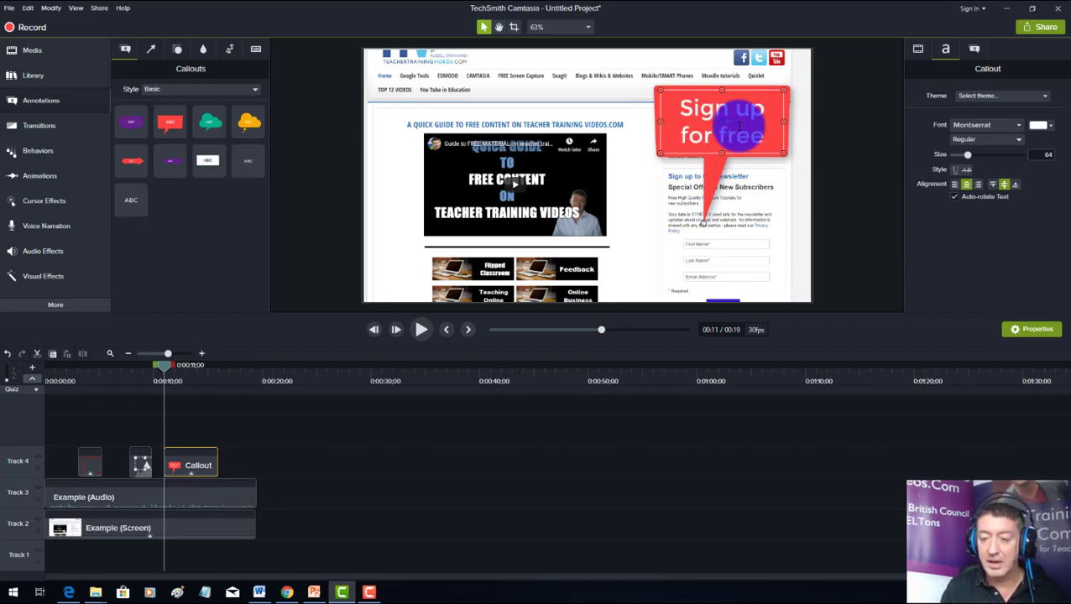
type(".")
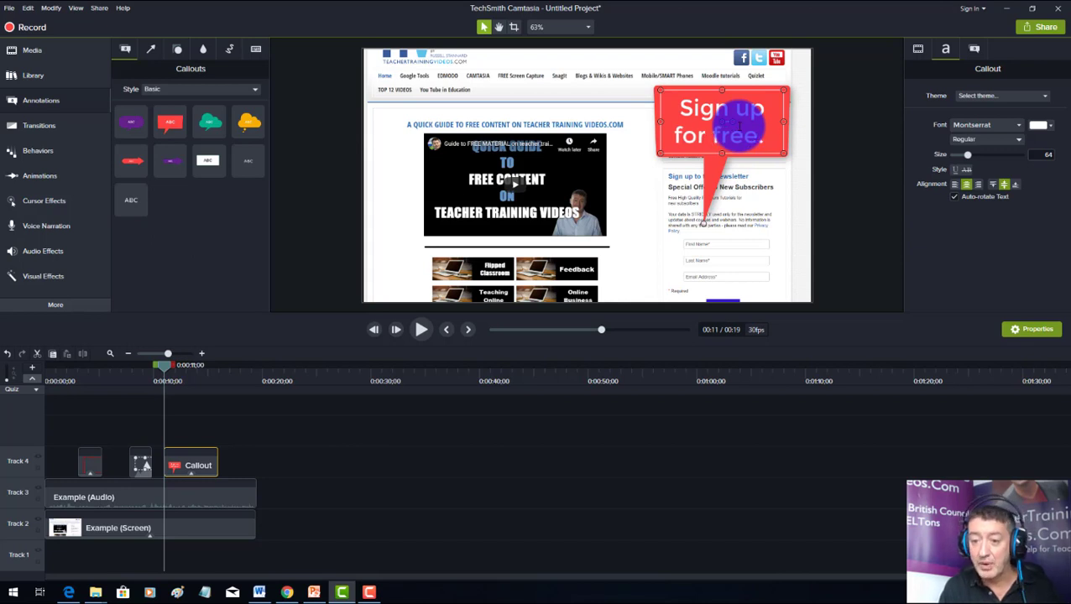
type(" Get some great")
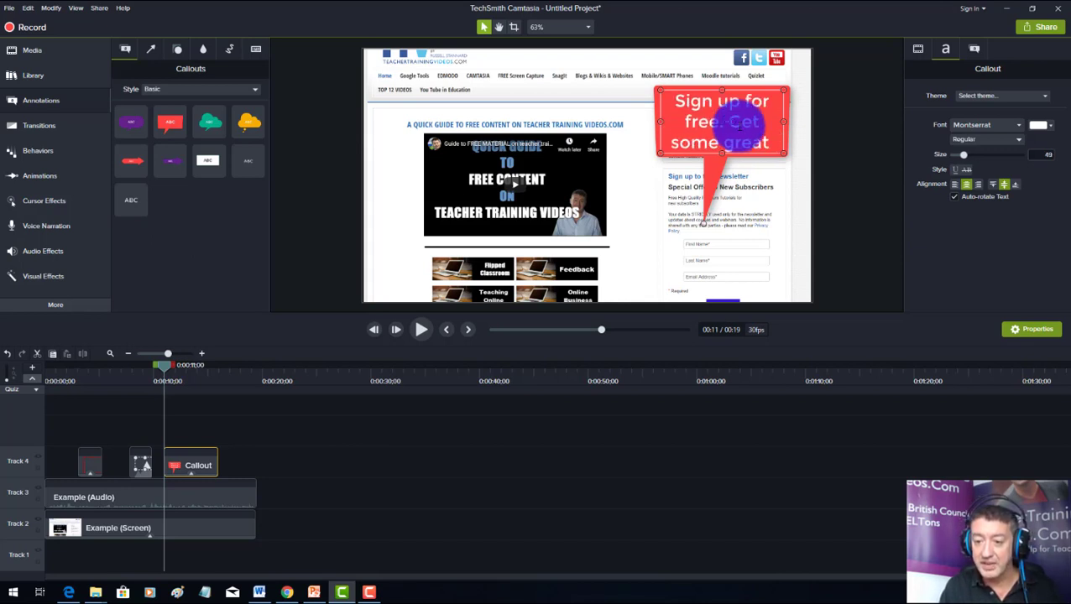
type(" videos")
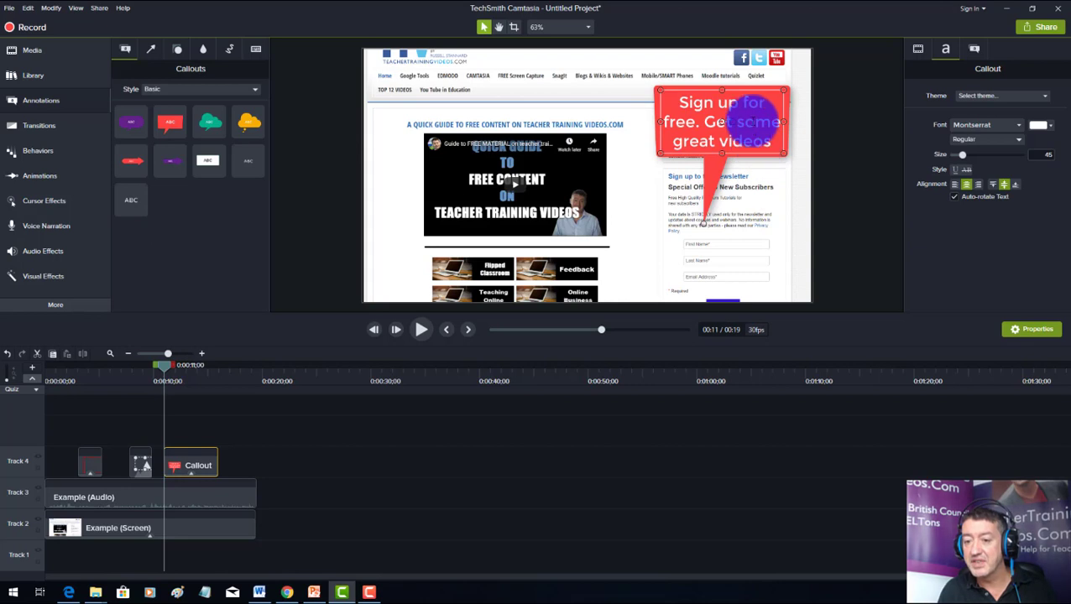
Change the newsletter callout's fill to a dark near-black colour and its shape to Thought Bubble 1
left_click(975, 50)
left_click(1051, 165)
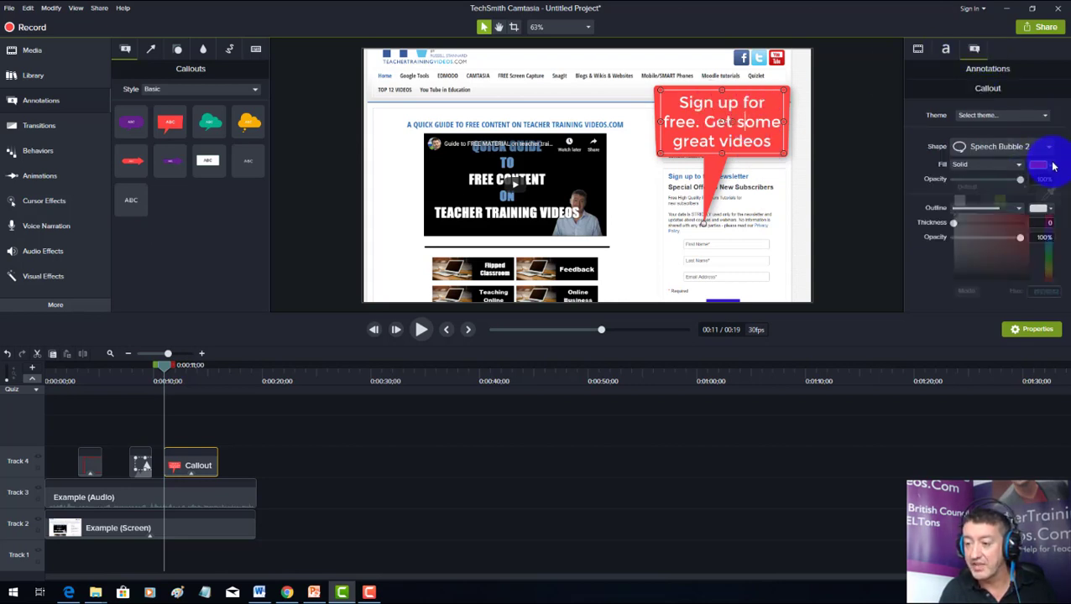
left_click(970, 204)
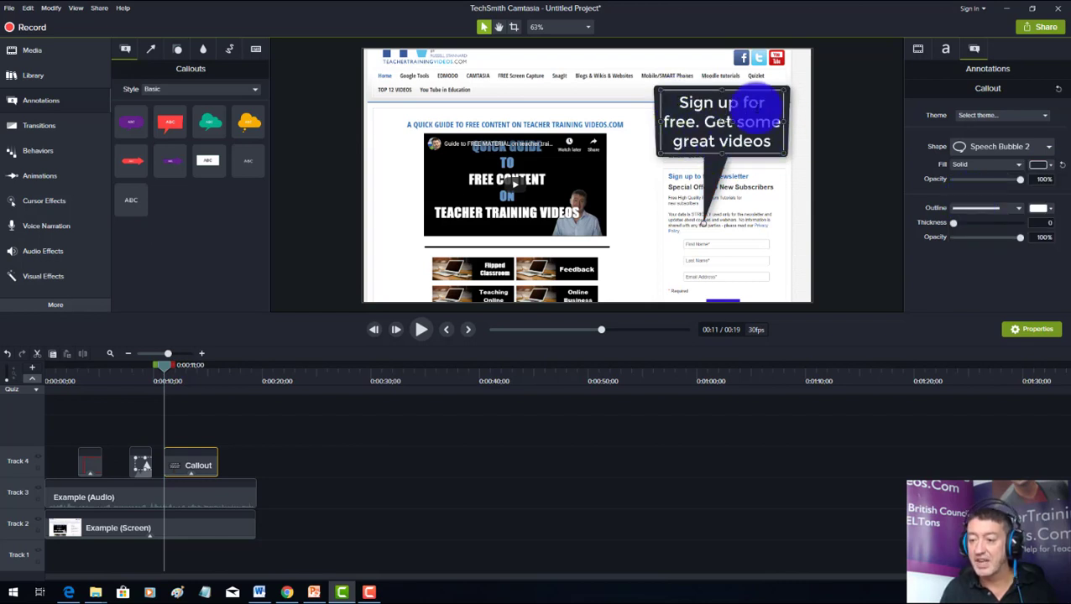
left_click(1009, 148)
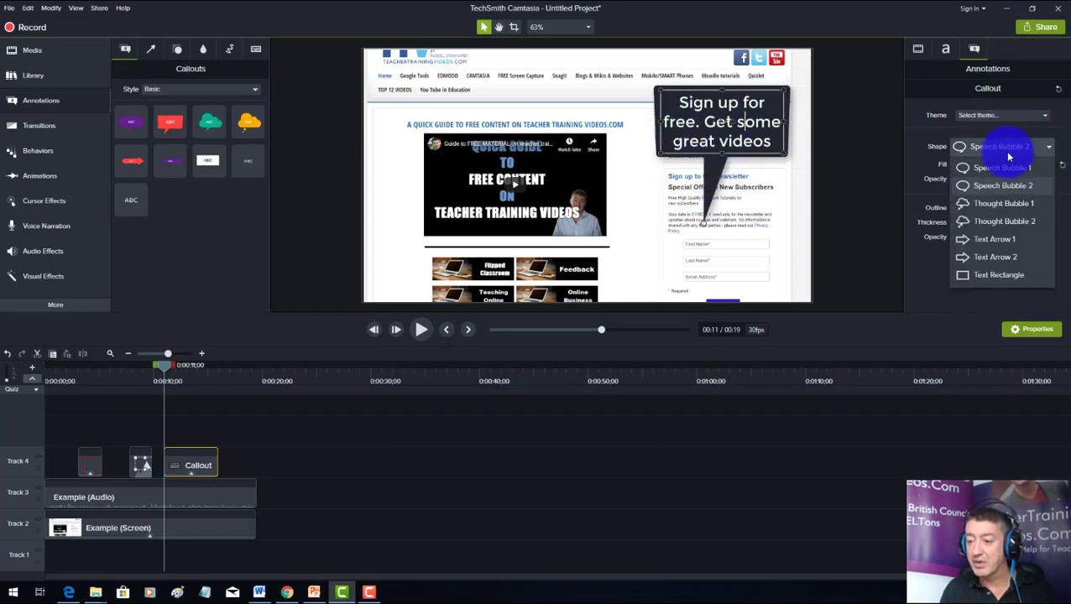
left_click(996, 204)
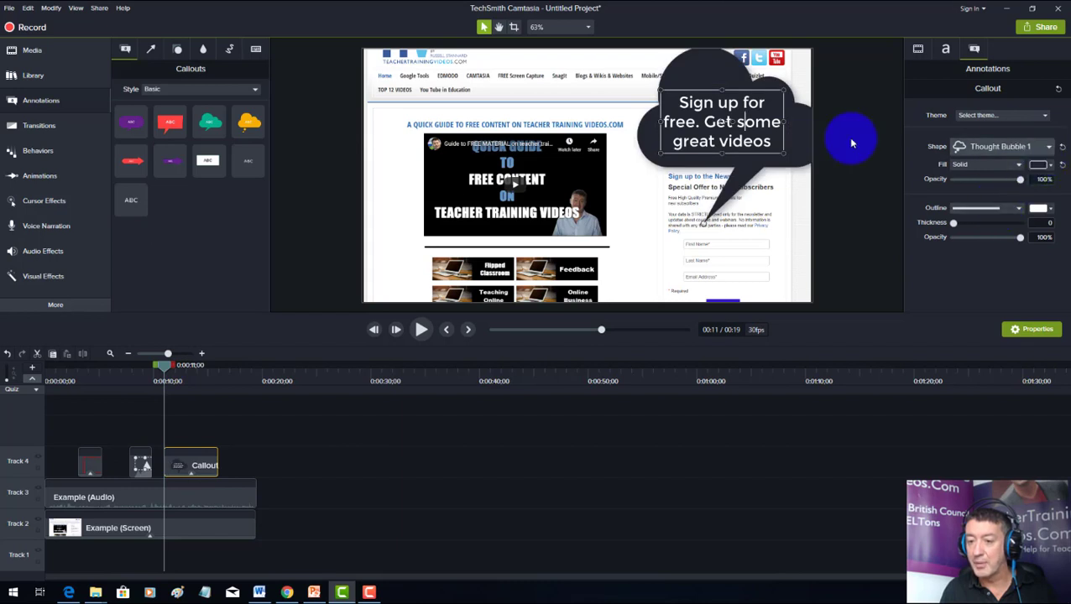
Compare the properties of the screen recording clip with the callout's text, annotation and visual properties
left_click(605, 65)
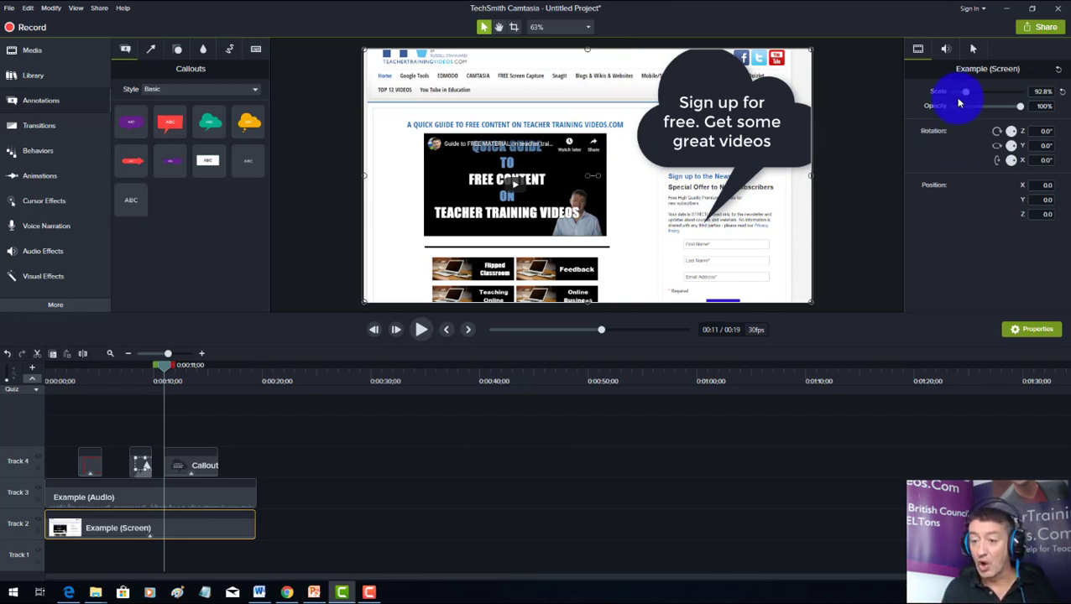
left_click(183, 470)
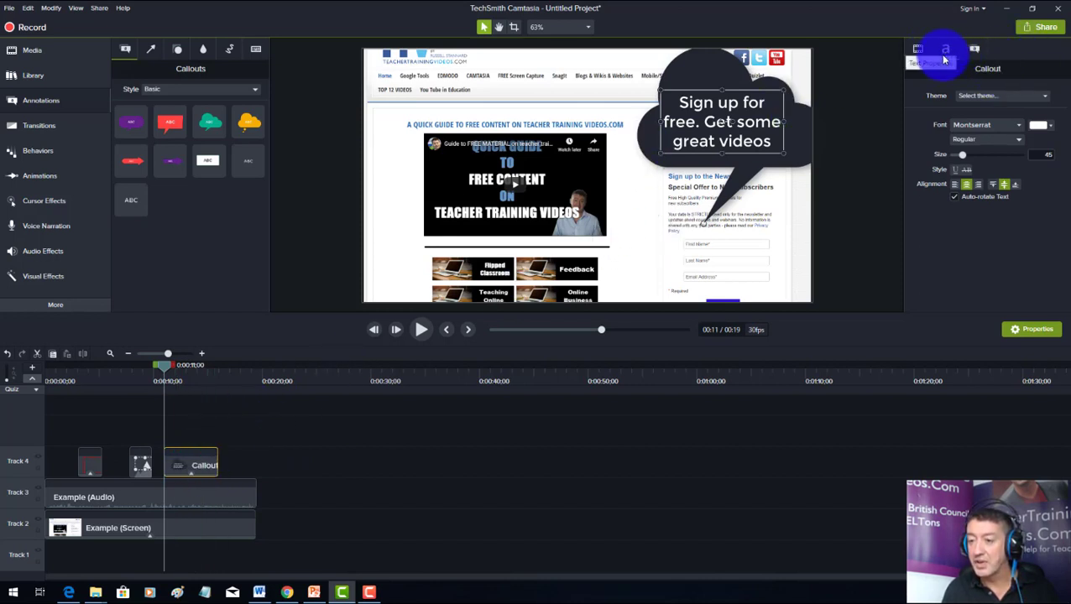
left_click(975, 50)
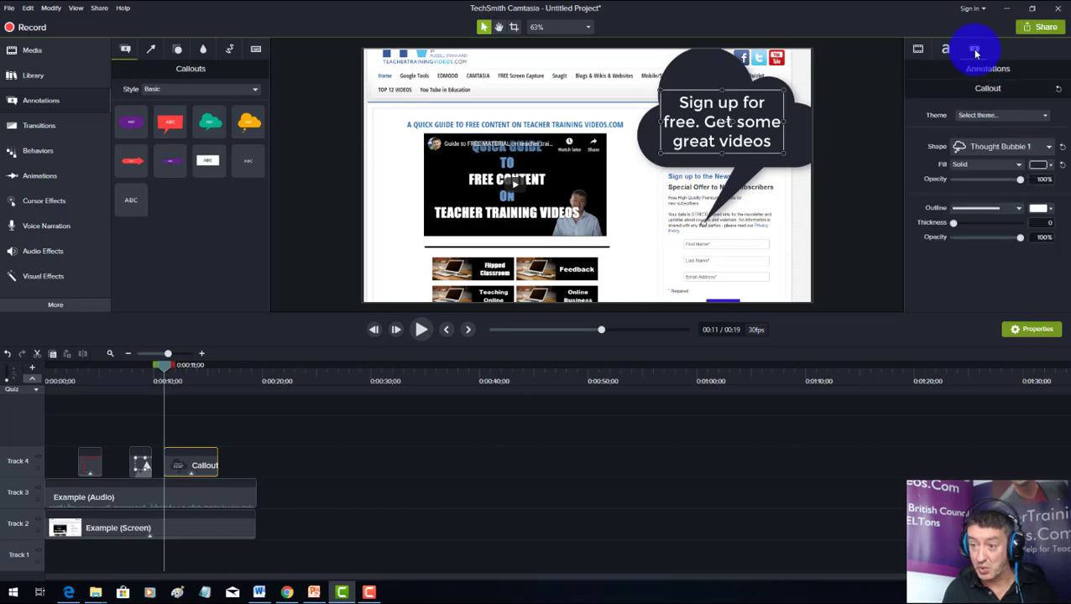
left_click(918, 50)
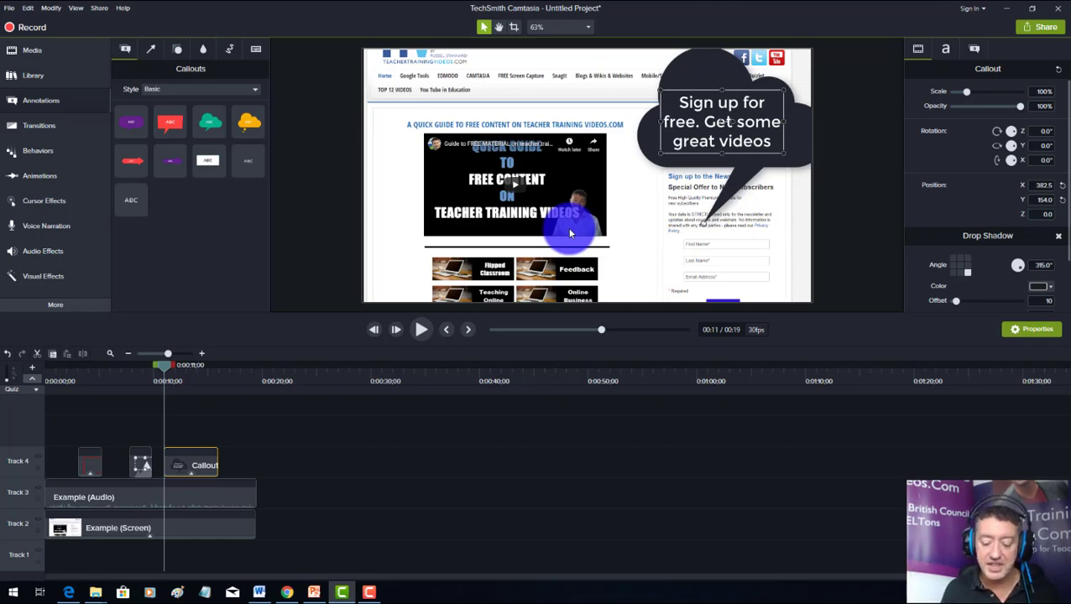
Append a second copy of the Example.trec recording directly after the existing clips on Tracks 2 and 3
key("ctrl+1")
left_click_drag(149, 86, 248, 537)
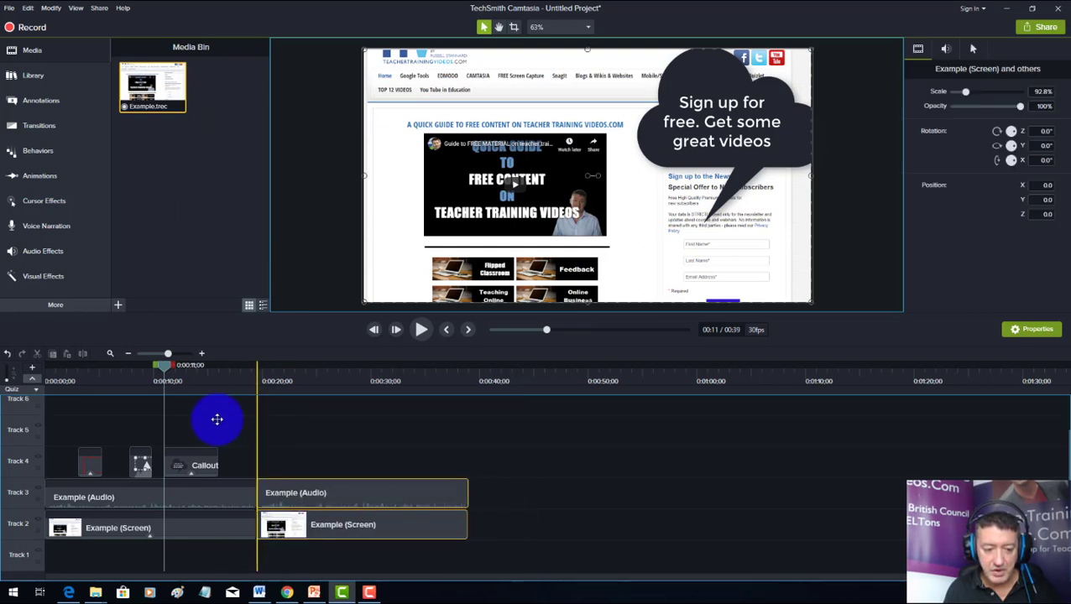
Add a red arrow callout at 0:00:25;19, pointing toward the web page's newsletter column
left_click_drag(168, 370, 327, 428)
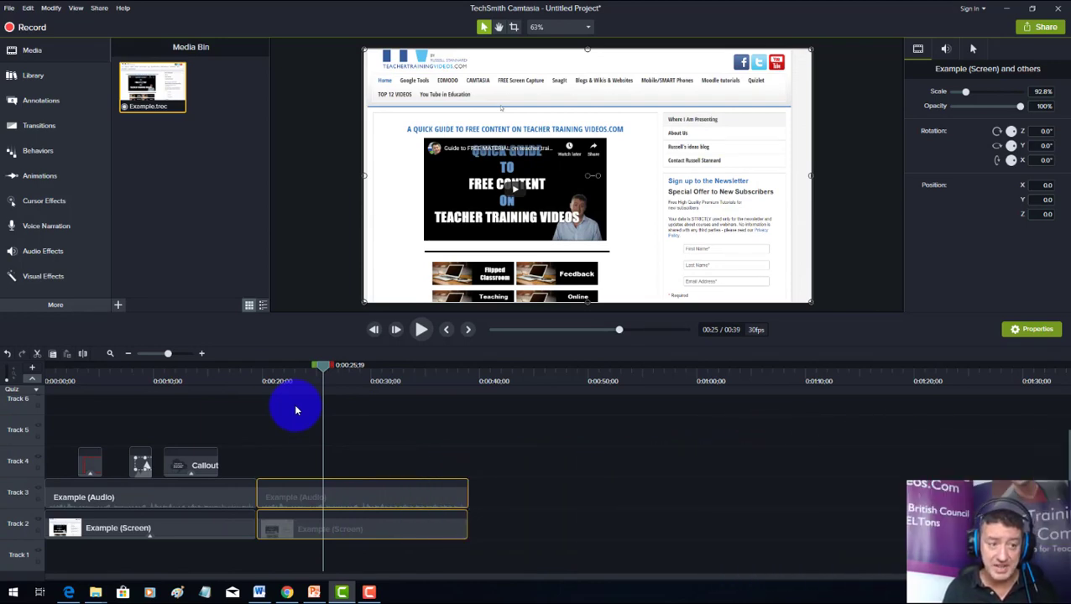
left_click(38, 101)
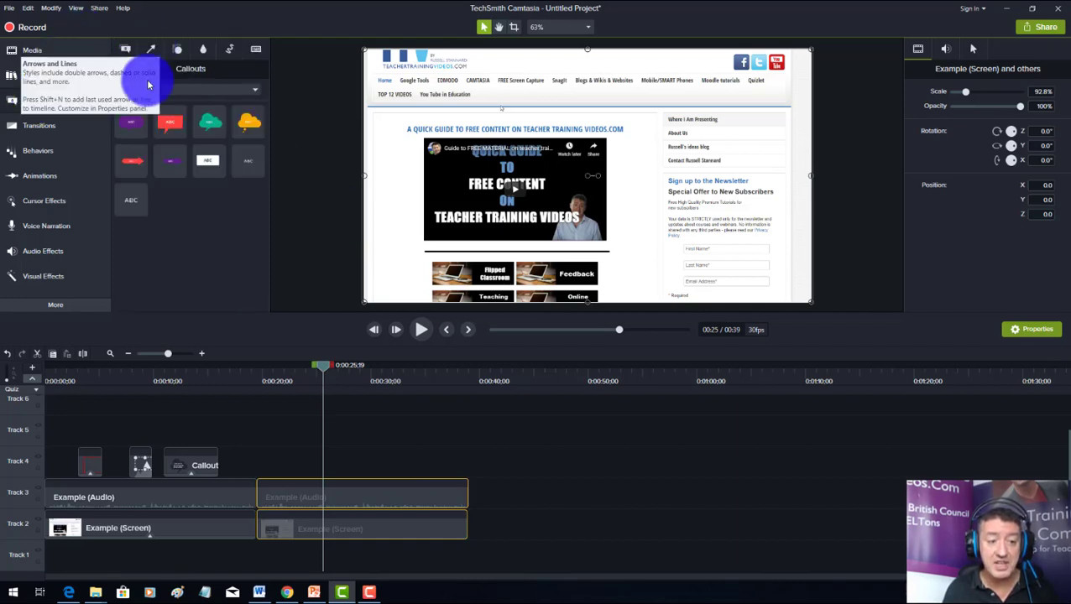
left_click_drag(130, 162, 592, 150)
Replace the arrow callout's placeholder text with "Join my newsletter- Special offer this month"
double_click(618, 151)
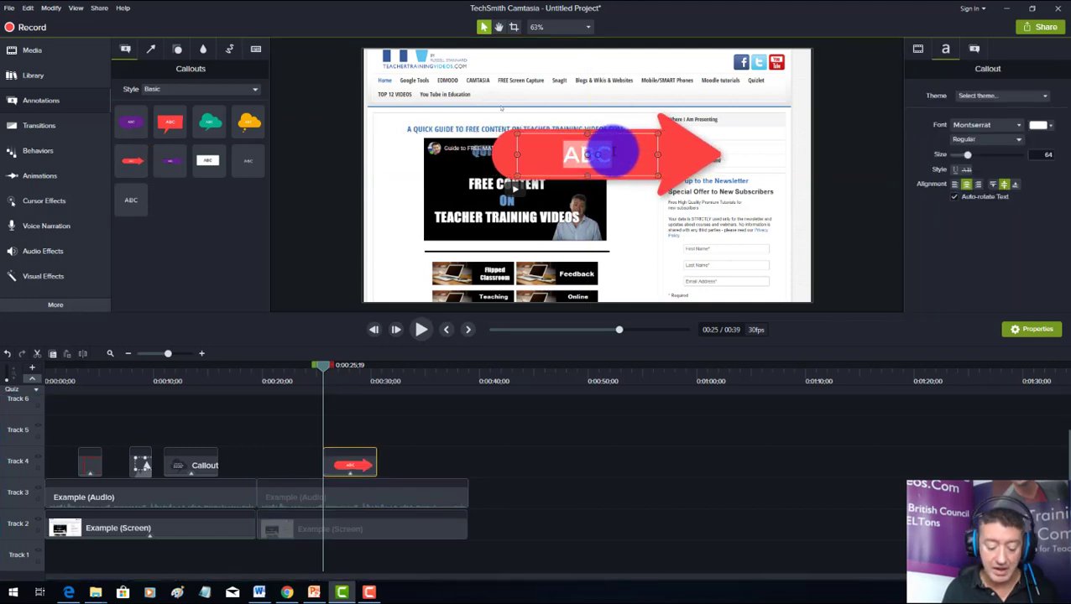
type("Join")
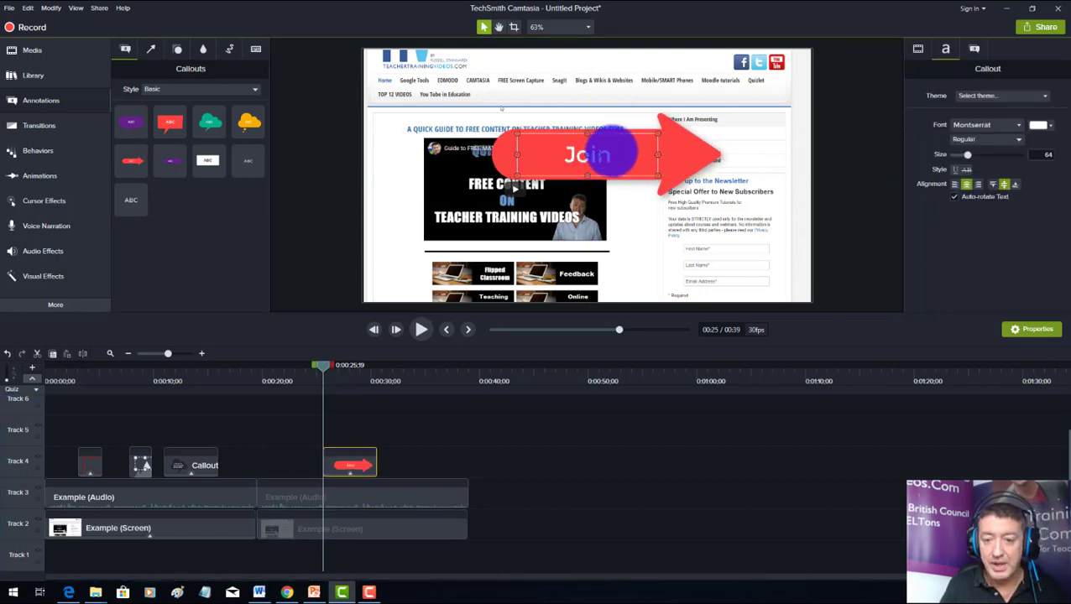
type(" my news")
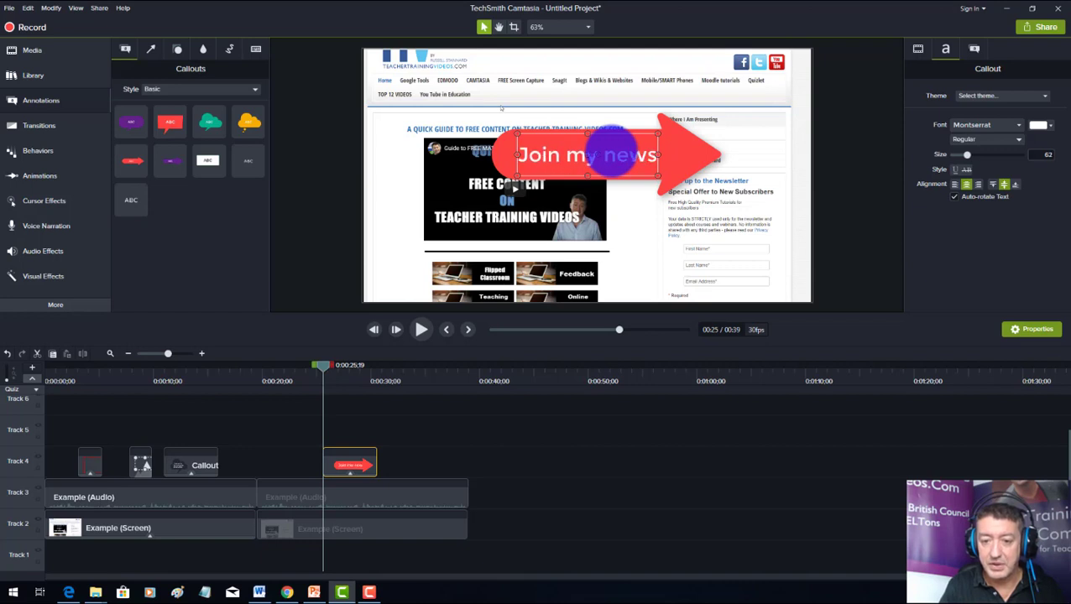
type("letter")
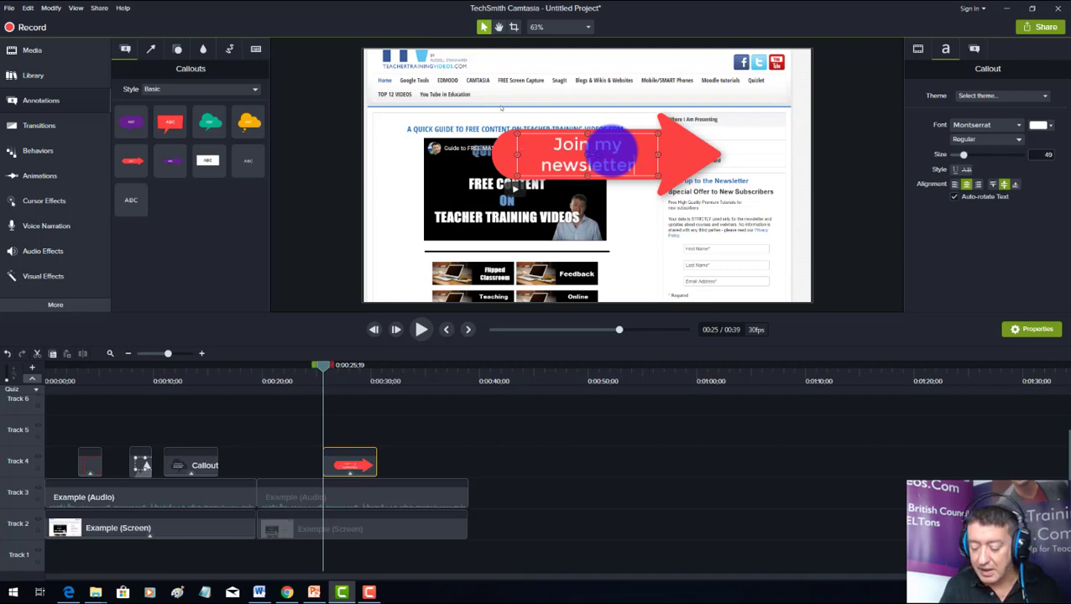
type("- Special of")
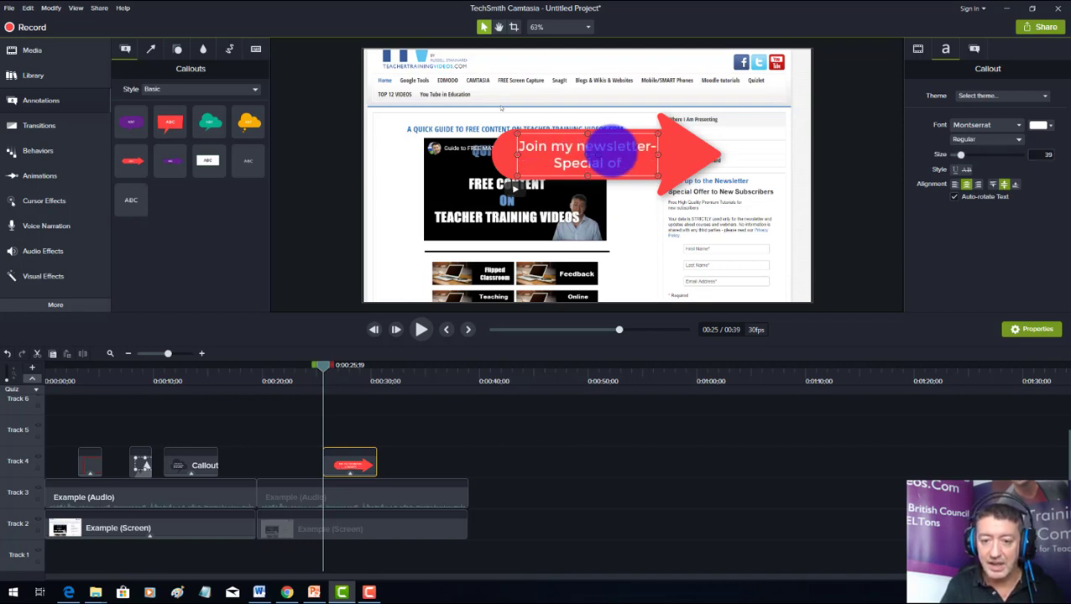
type("fer this")
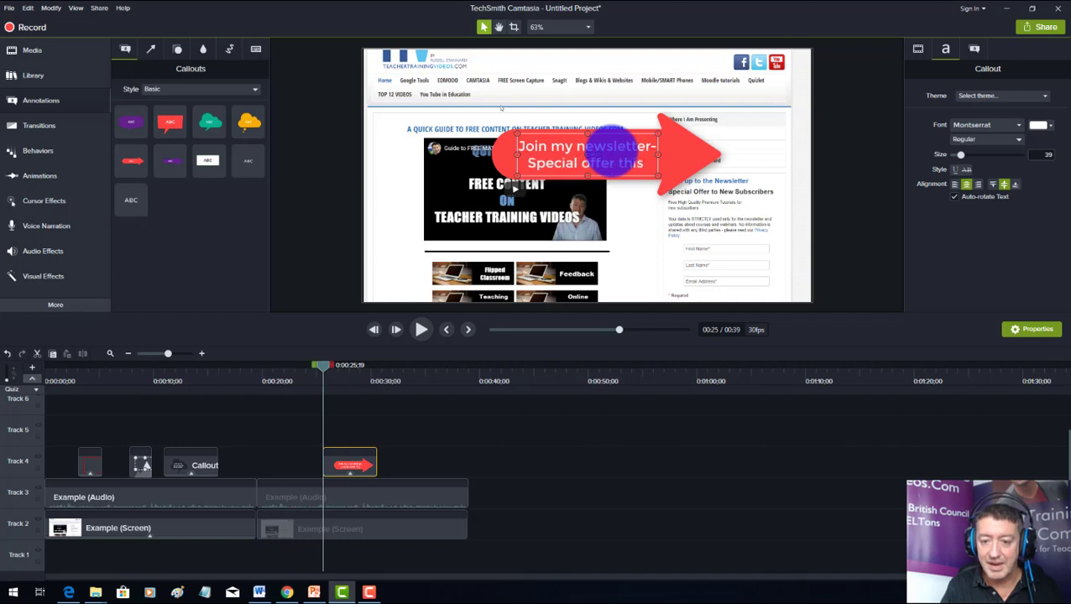
type(" month")
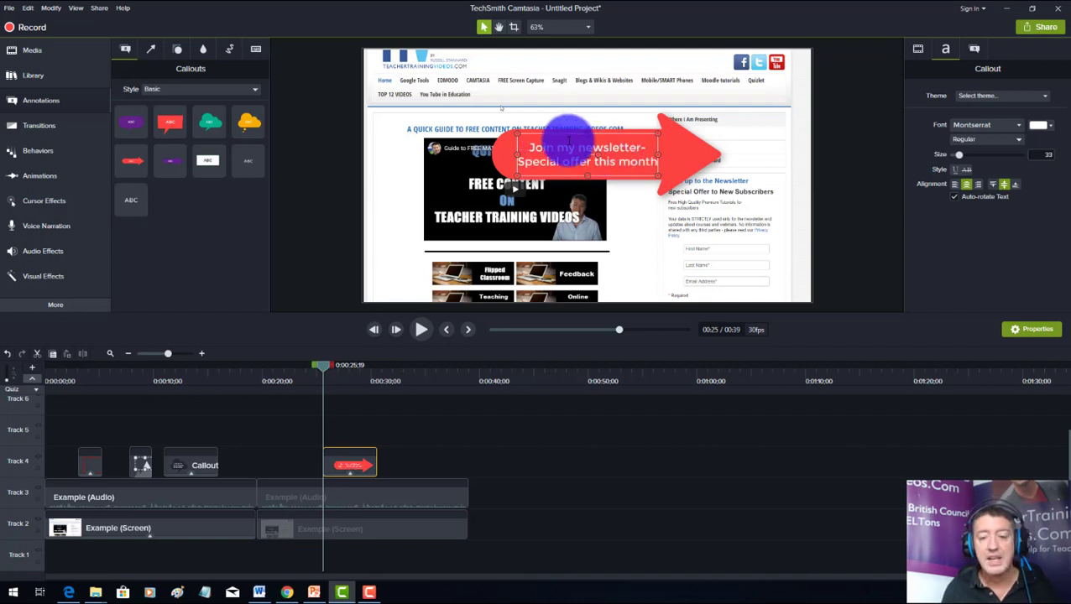
Apply the Sliding behavior to the arrow callout and preview its animation
mouse_move(338, 370)
left_mouse_down()
mouse_move(406, 370)
mouse_move(351, 382)
left_mouse_up()
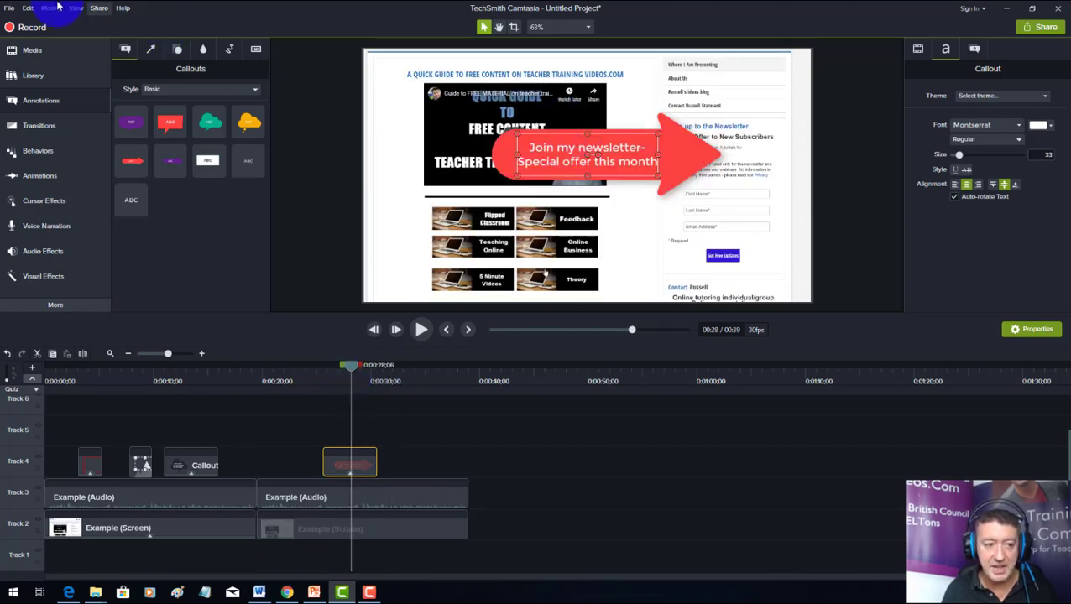
left_click(49, 156)
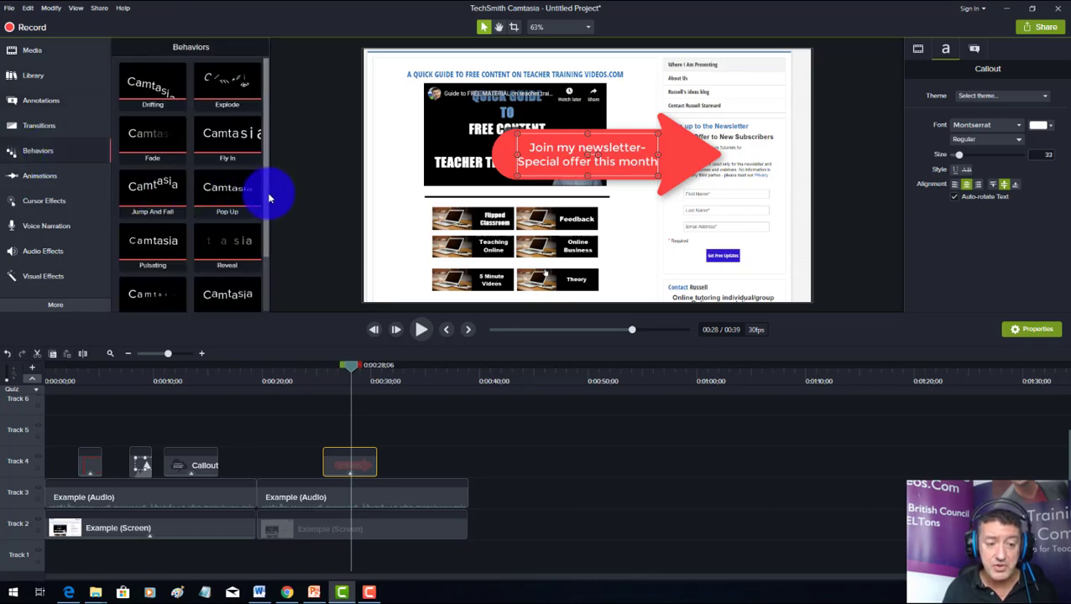
left_click_drag(270, 195, 259, 266)
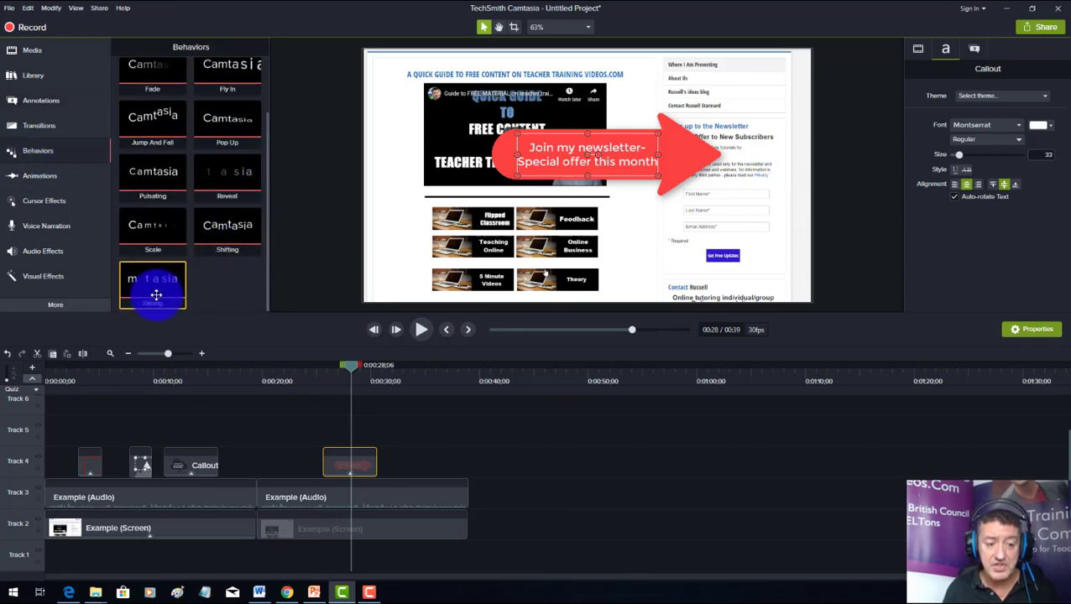
left_click_drag(154, 292, 349, 457)
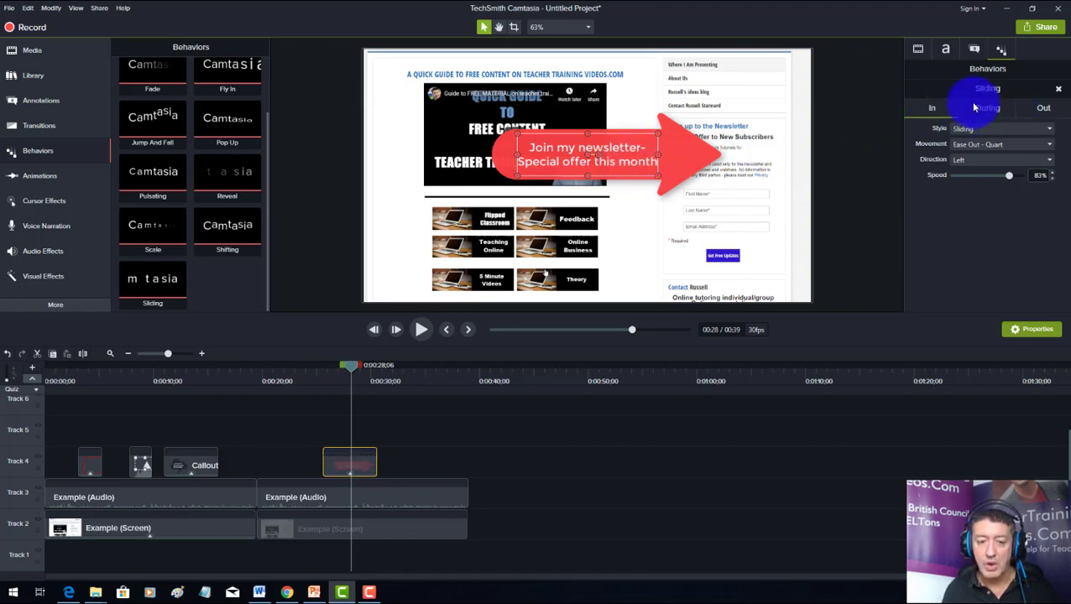
left_click_drag(352, 365, 321, 365)
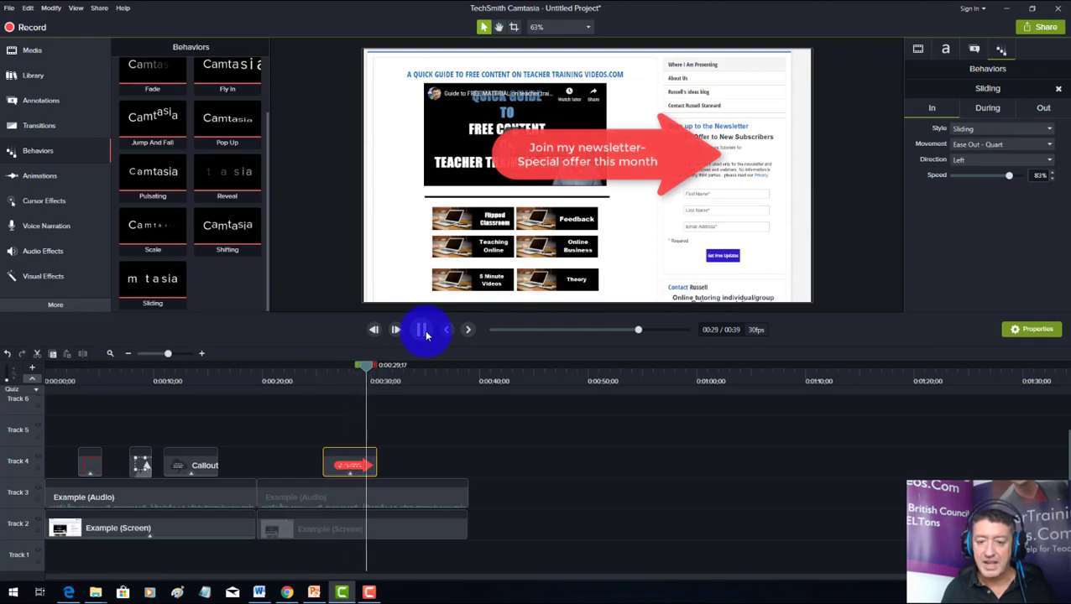
left_click(423, 331)
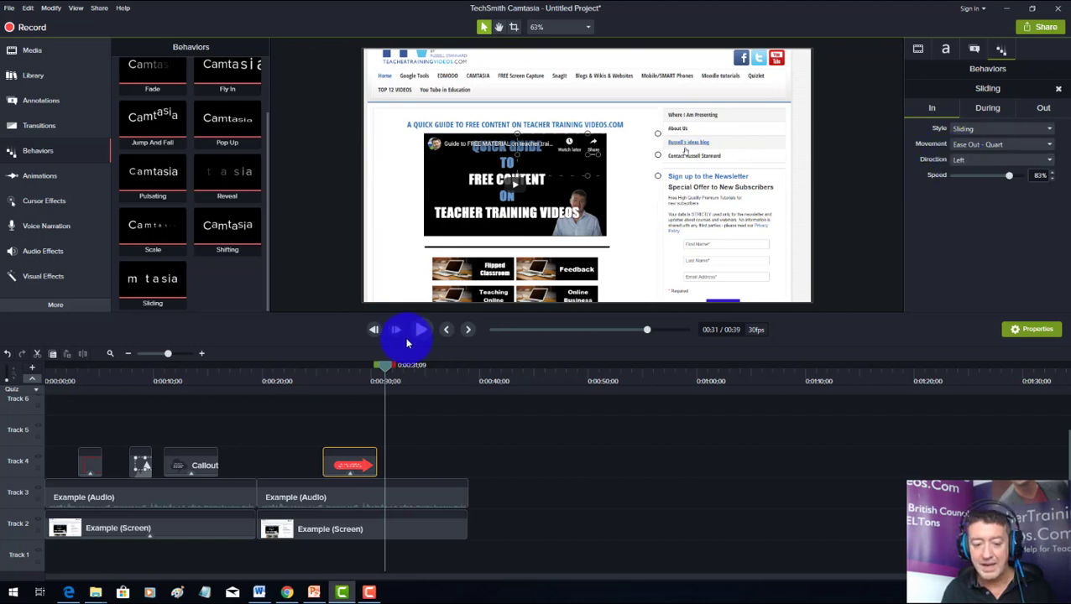
Set the arrow callout's Sliding exit direction to Left and preview the animation again
left_click(1049, 109)
left_click(1049, 160)
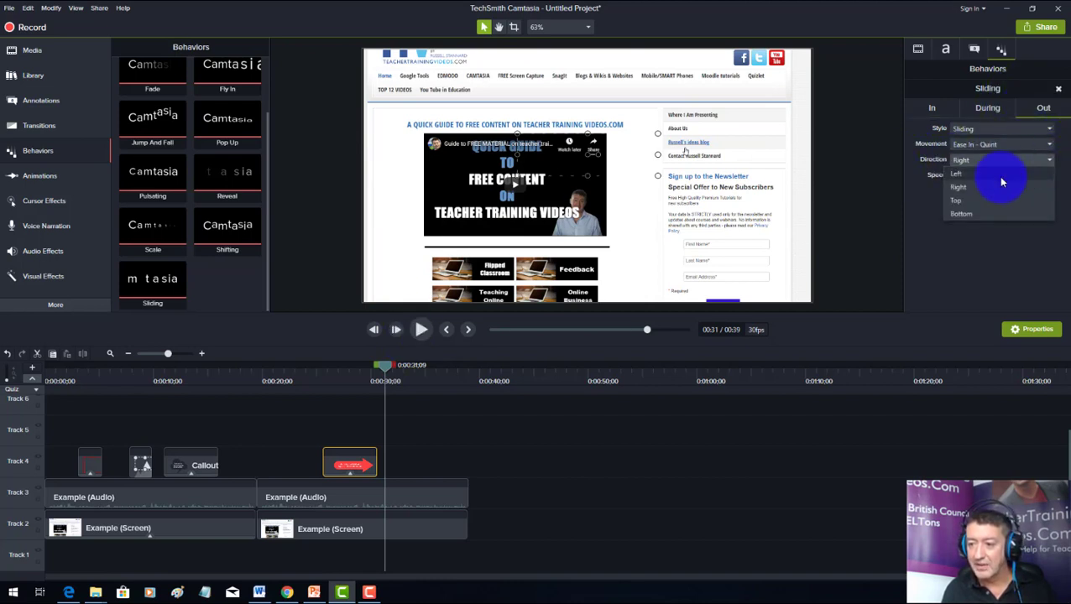
left_click(956, 173)
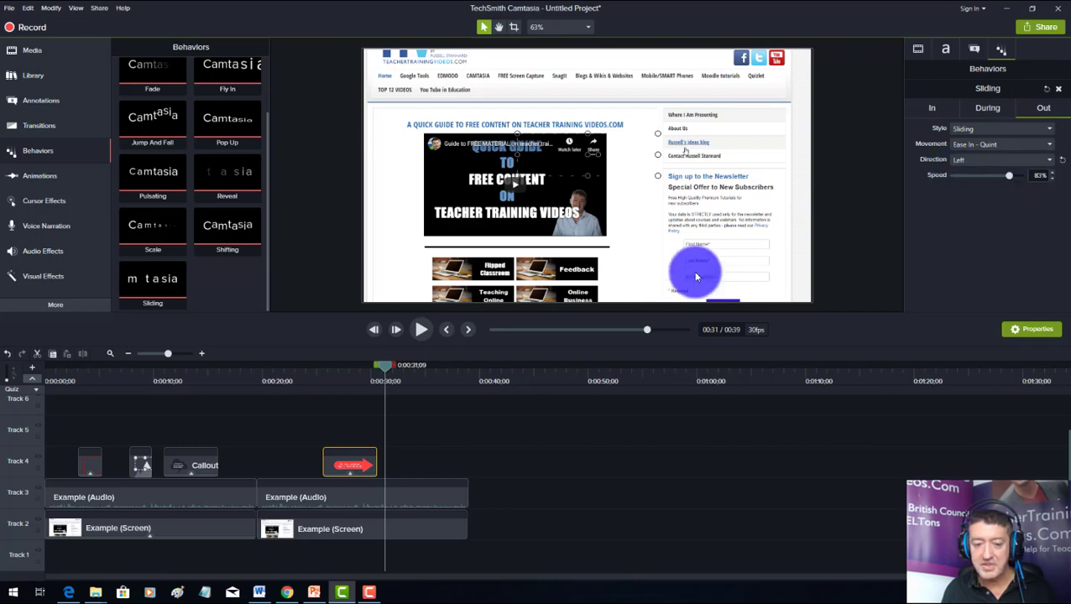
left_click_drag(388, 366, 310, 370)
left_click(421, 329)
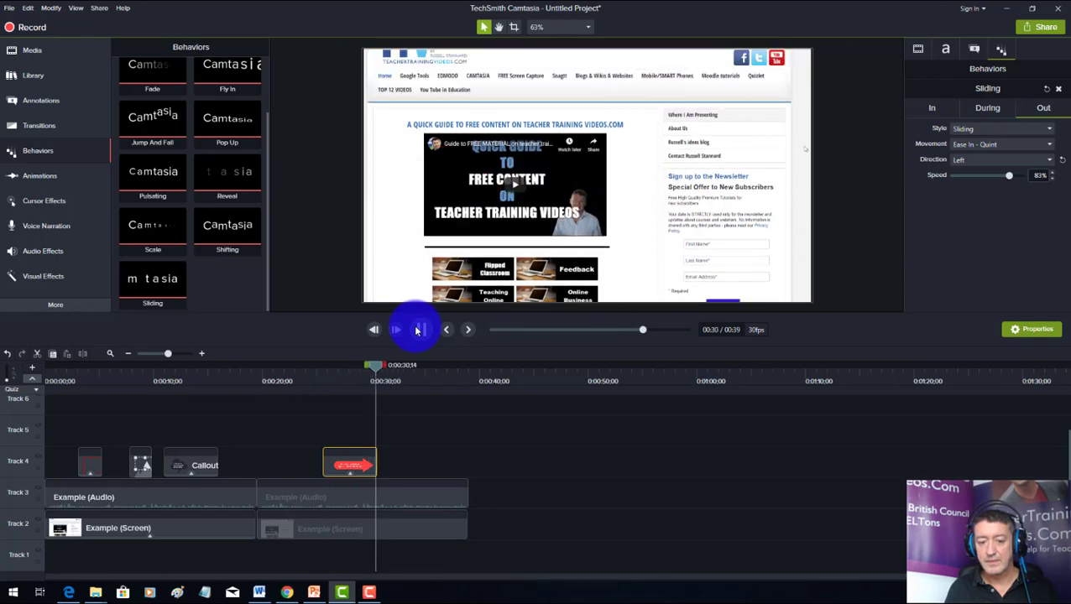
left_click(417, 330)
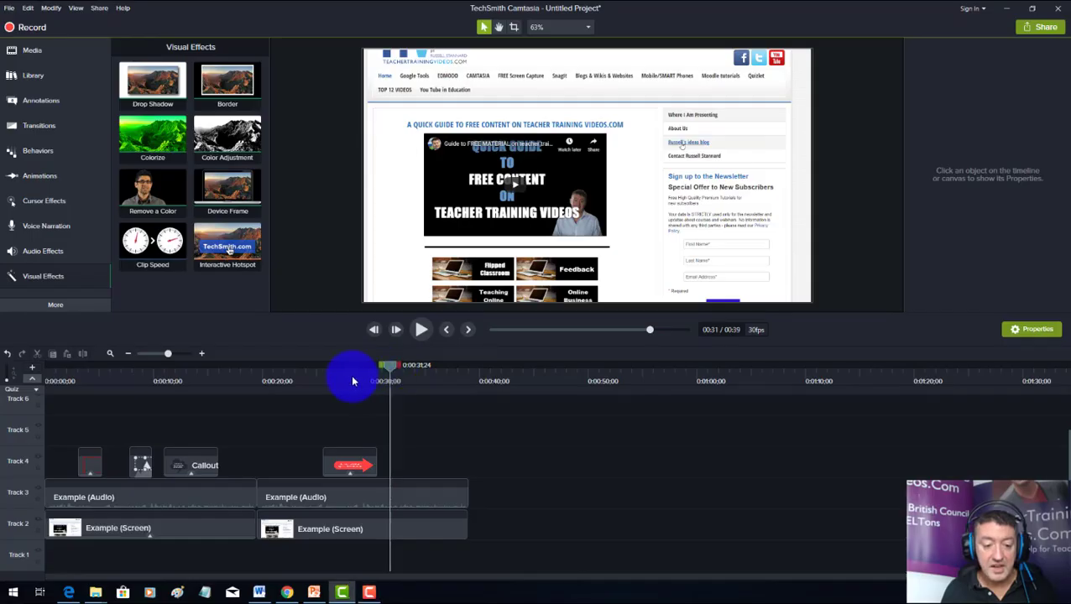
Add a caption at the start of the timeline with the text "Welcome to teacher training videos"
left_click_drag(353, 375, 12, 376)
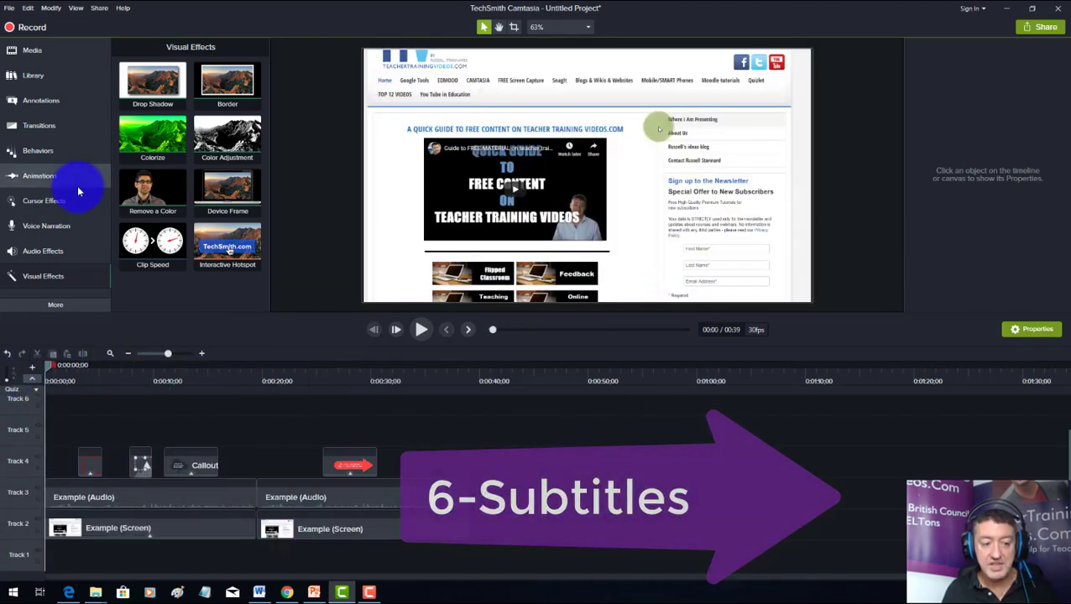
left_click(52, 307)
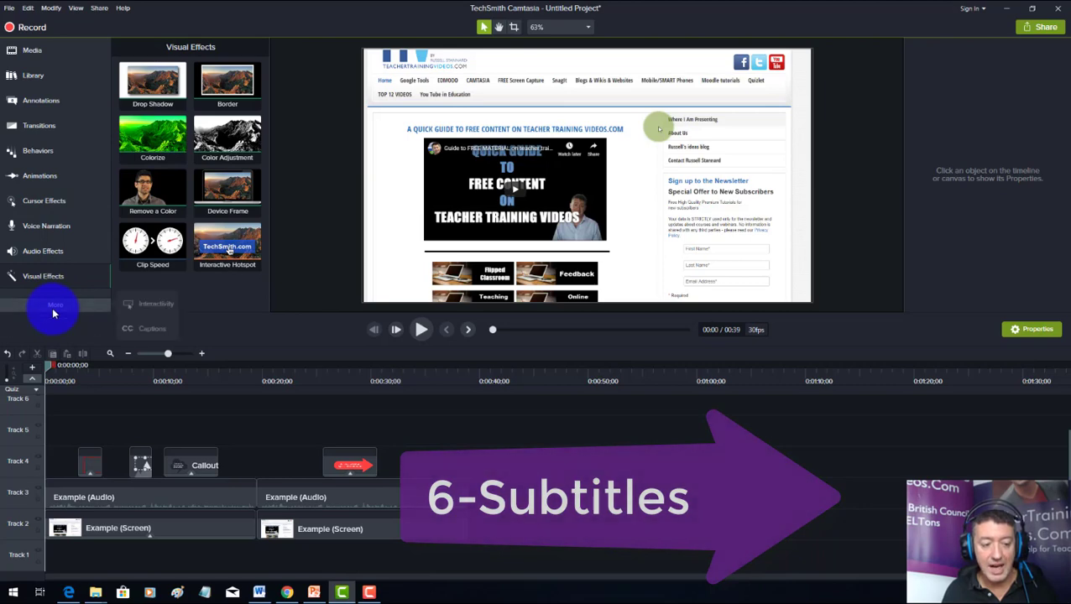
left_click(154, 330)
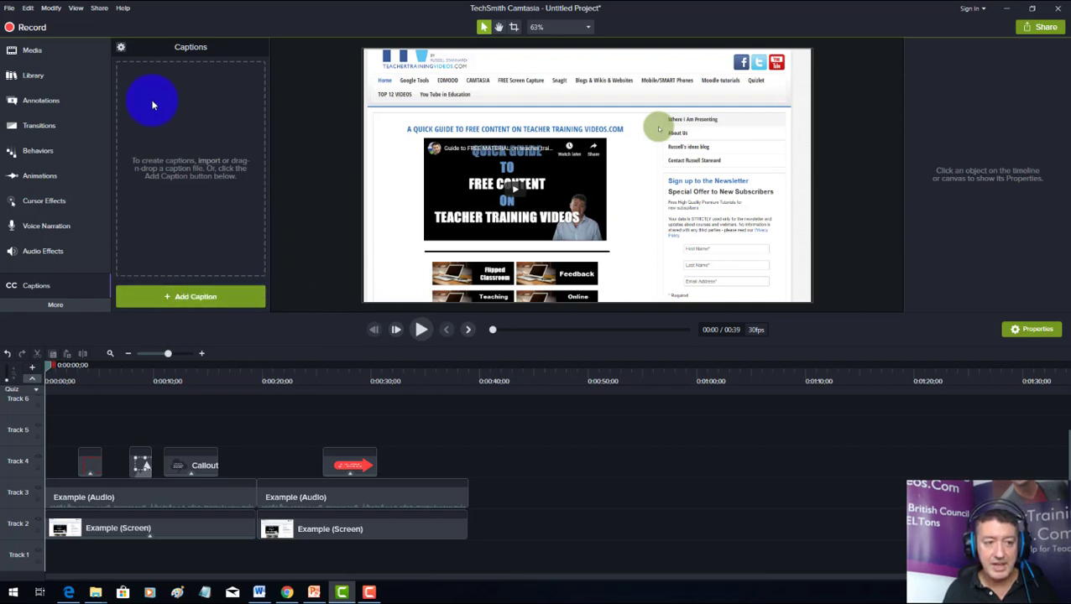
left_click(191, 295)
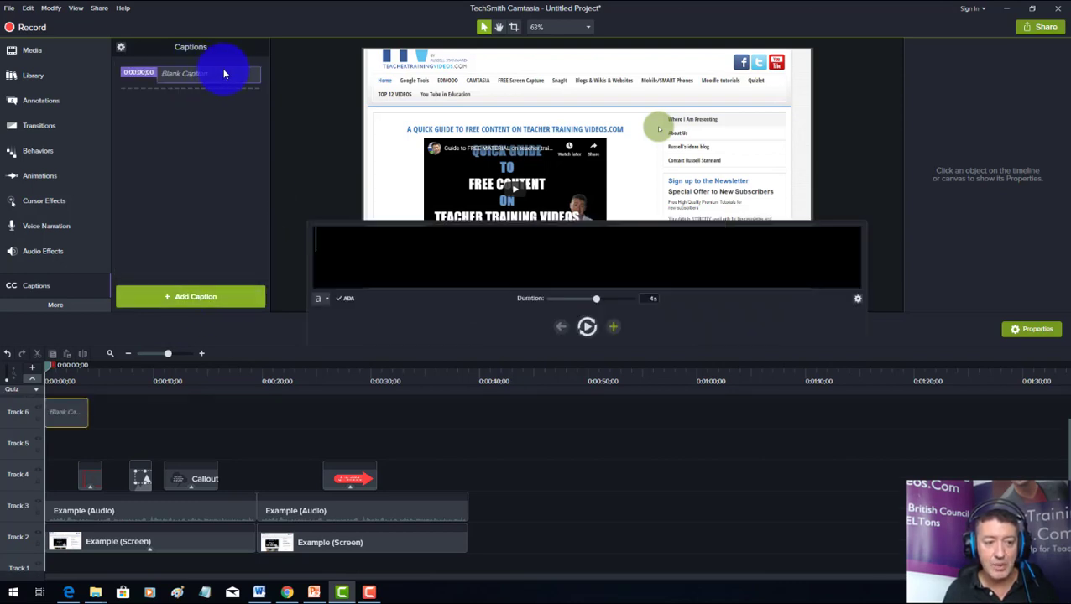
left_click(458, 258)
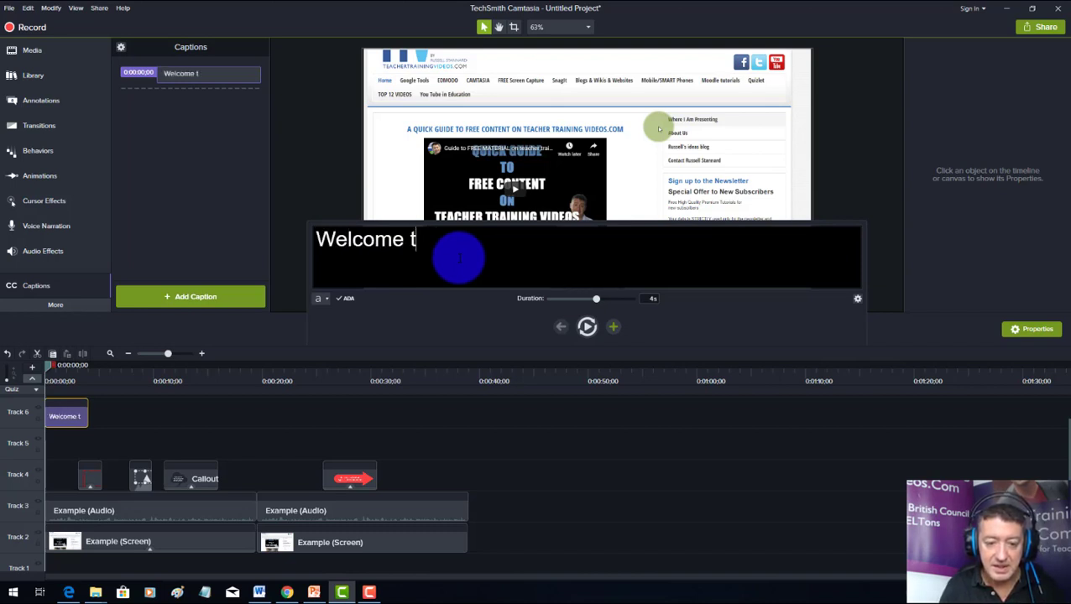
type("Welcome to teacher training videos")
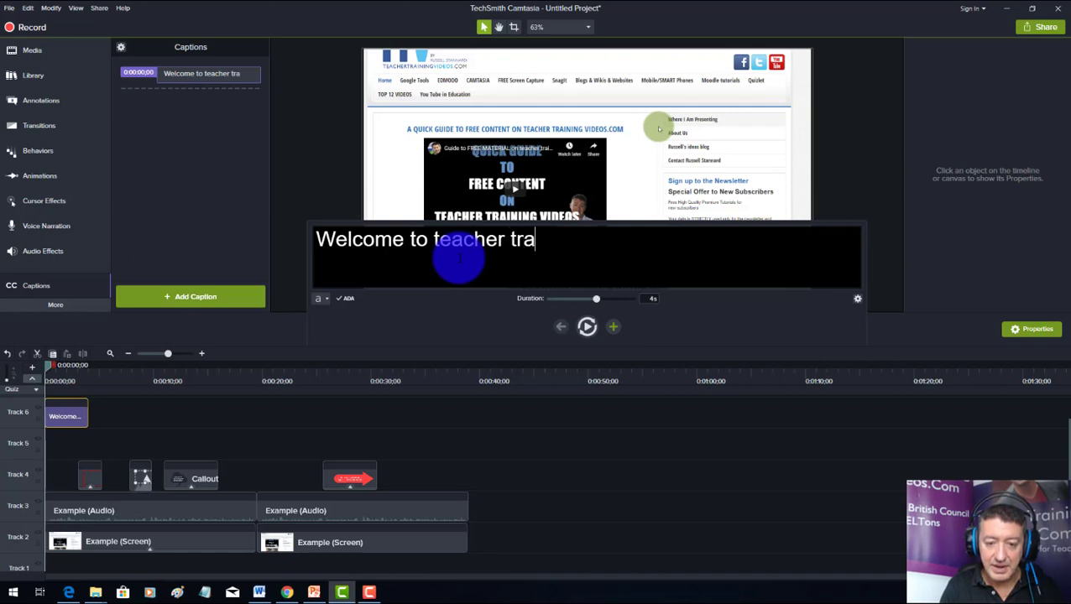
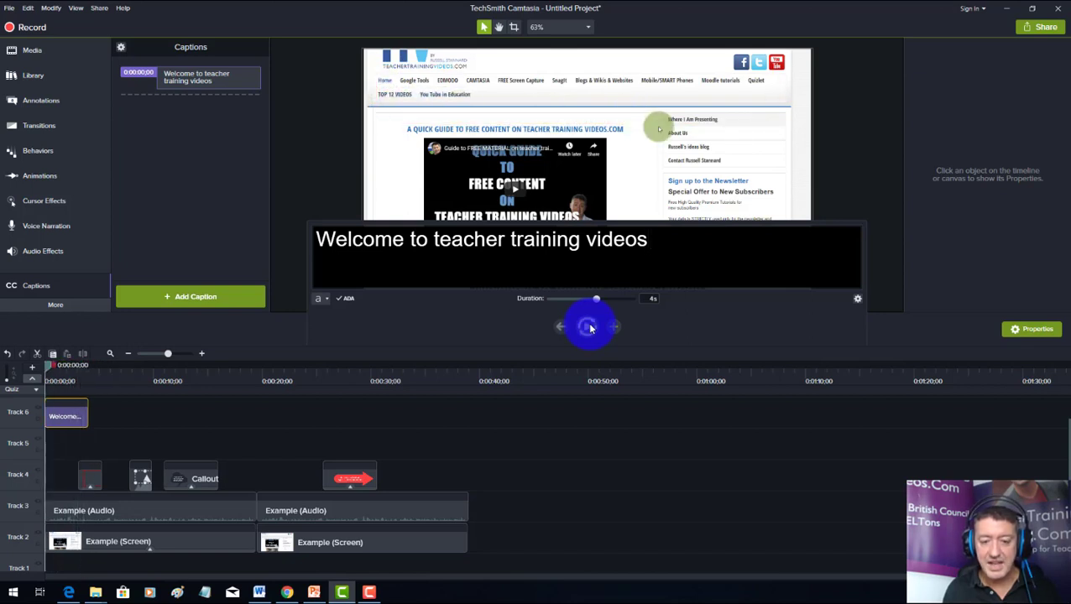
Extend the first caption's text with ". If you are looking for free content" and replay its audio segment to check it
left_click(661, 241)
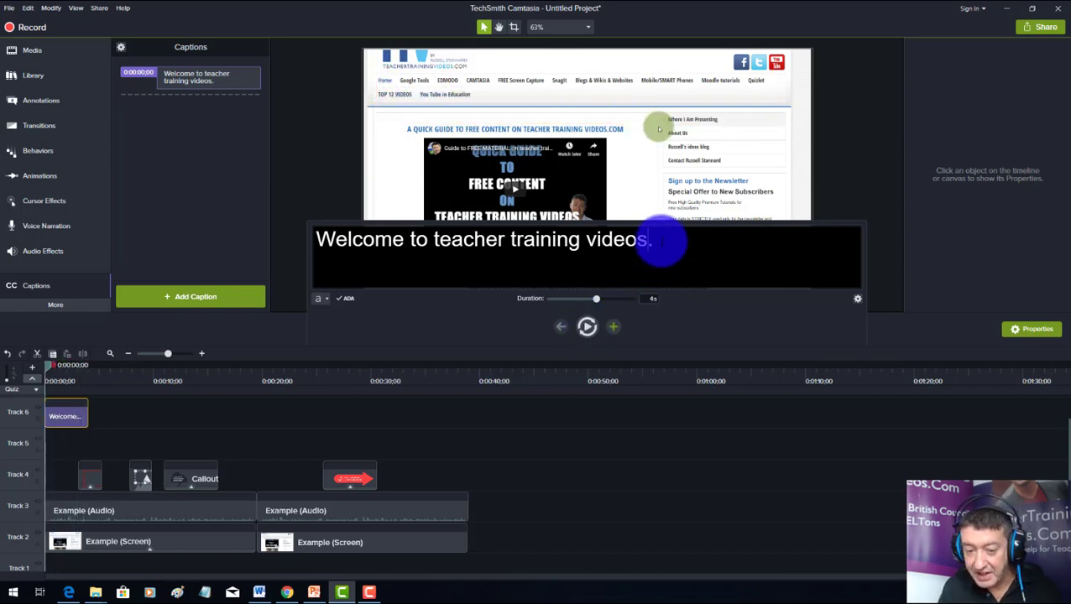
type(". If you are looking for free content")
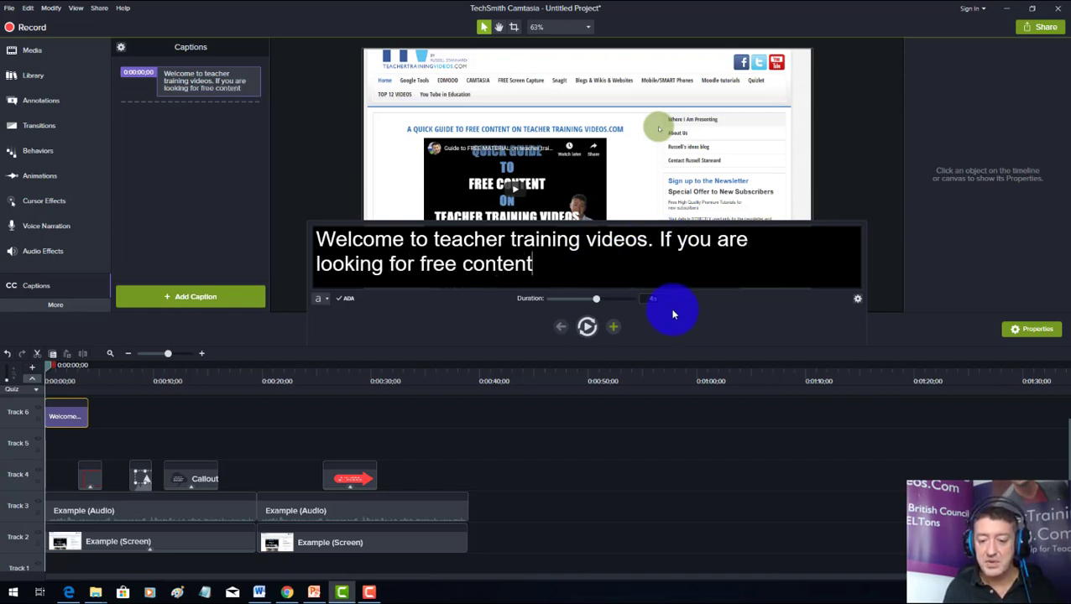
left_click(589, 329)
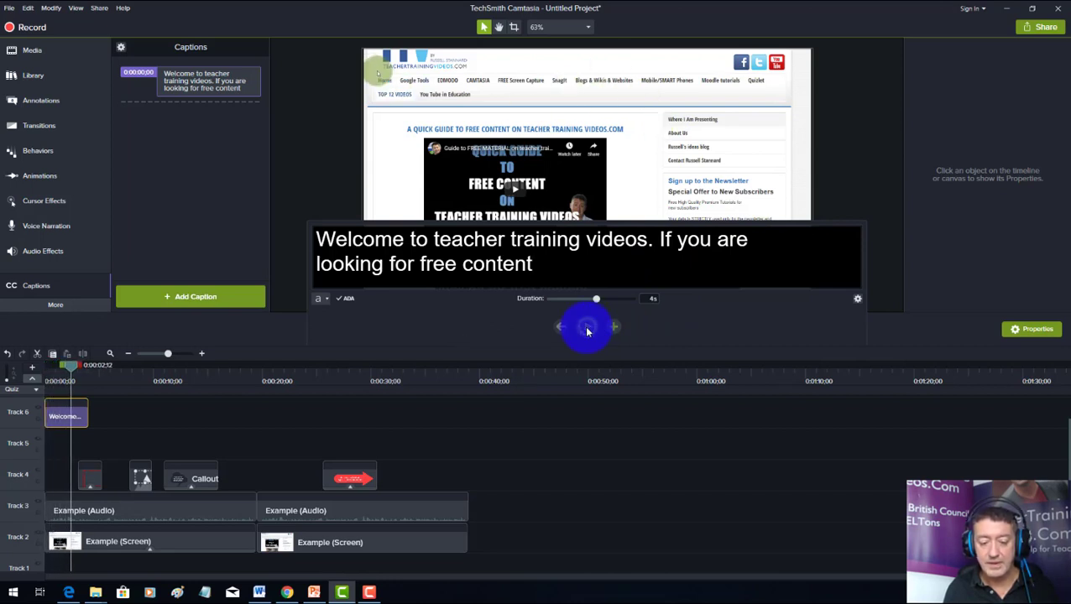
left_click(587, 331)
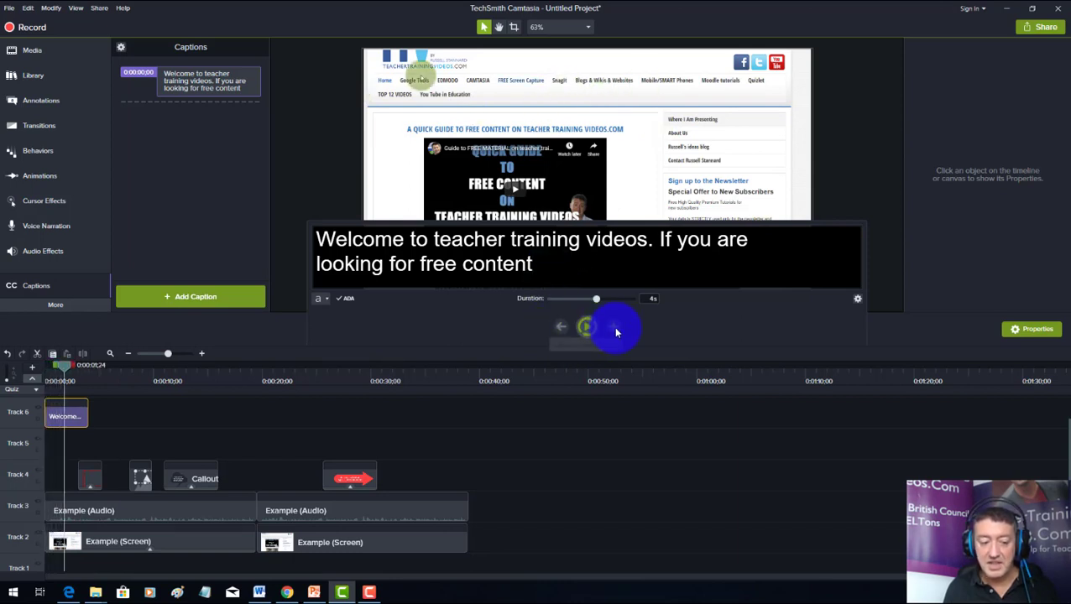
Add a second caption at 0:00:04;00 reading "Look at the top section for free content that focuses on tools."
left_click(614, 327)
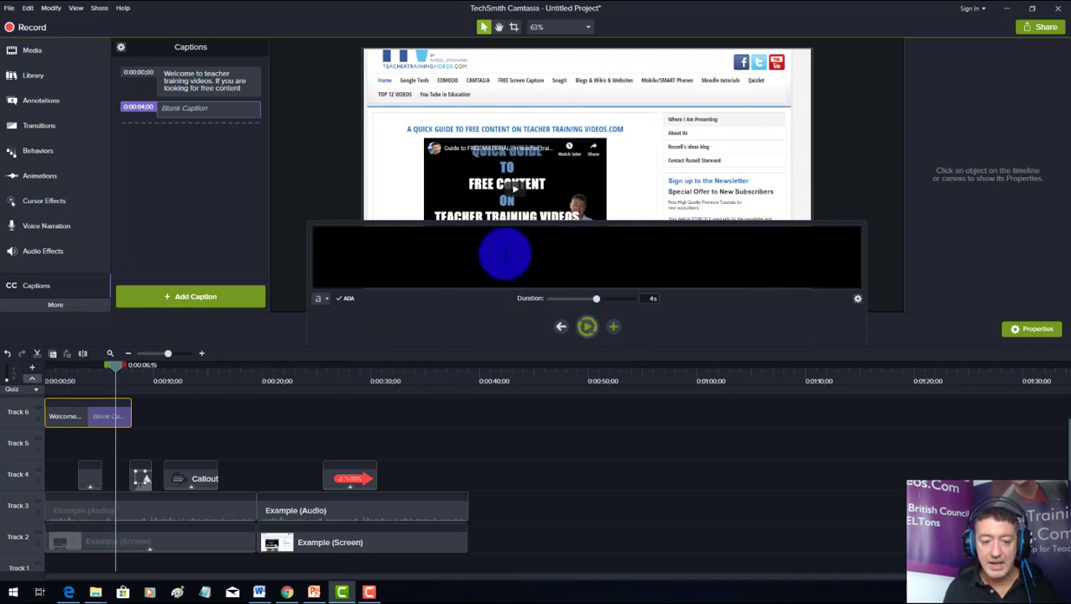
left_click(438, 257)
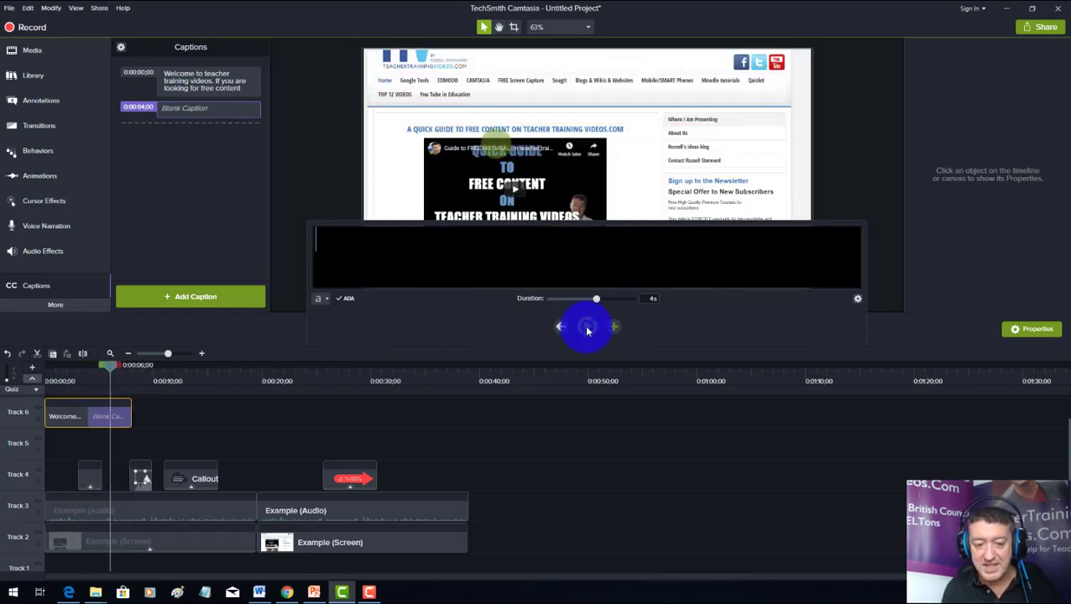
type("Enter Caption Text")
left_click(475, 243)
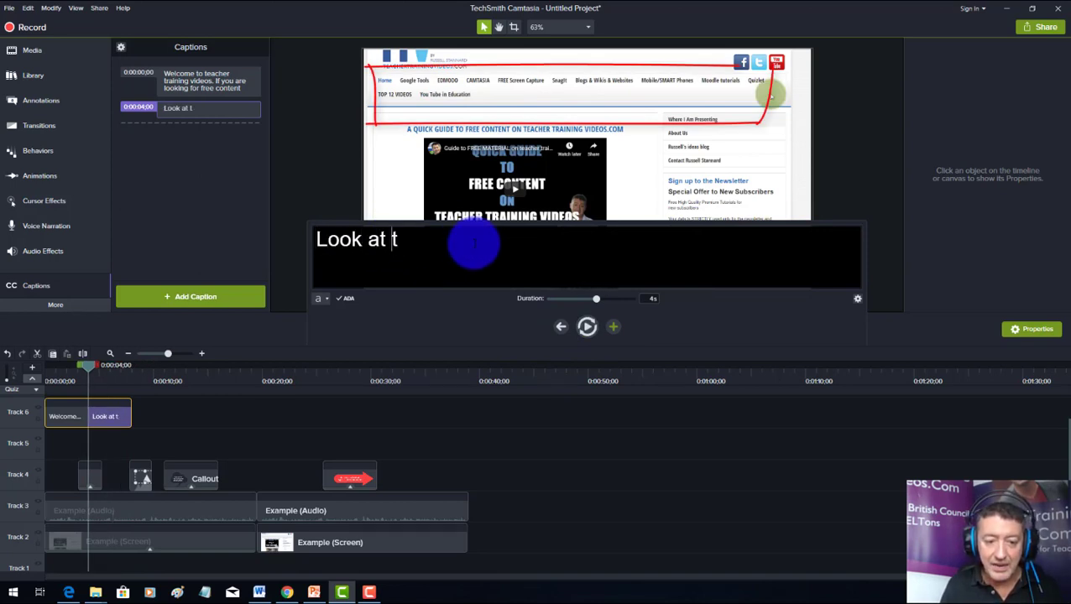
type("Look at the top section fo")
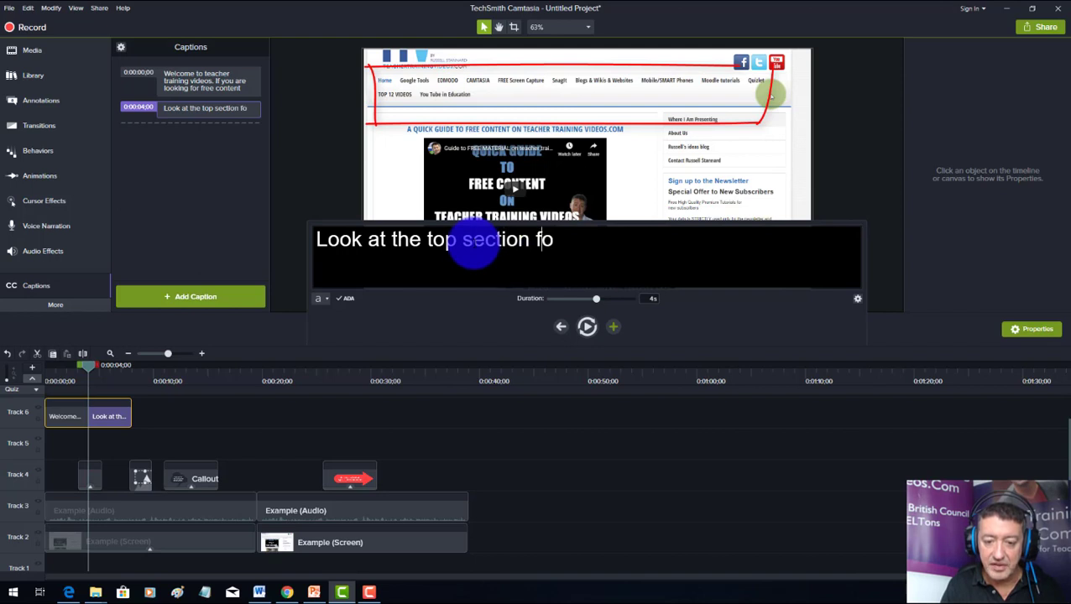
type("r free content that")
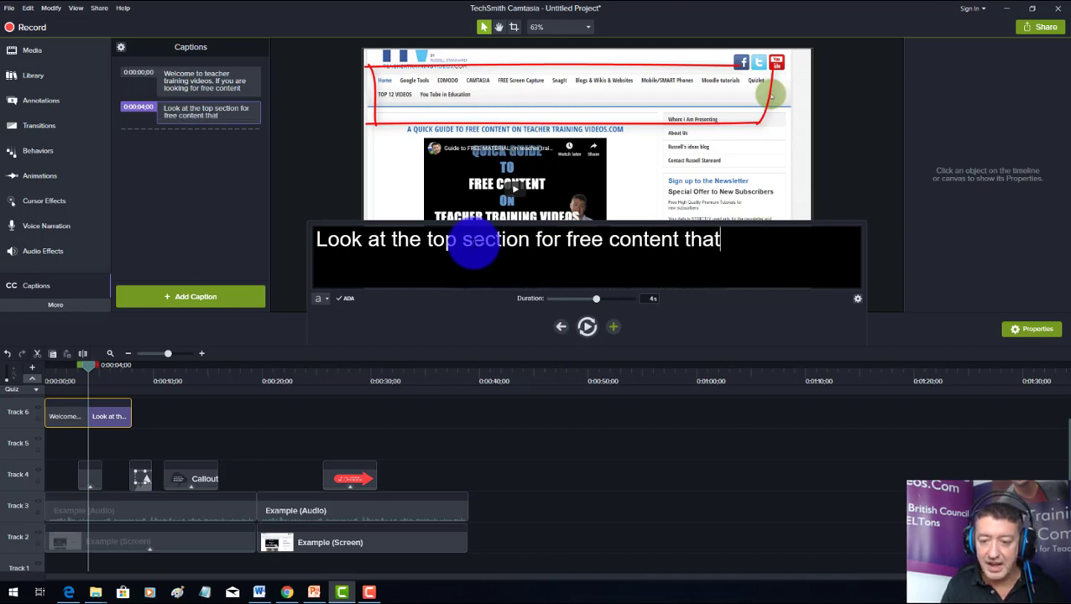
type(" focuses on tools.")
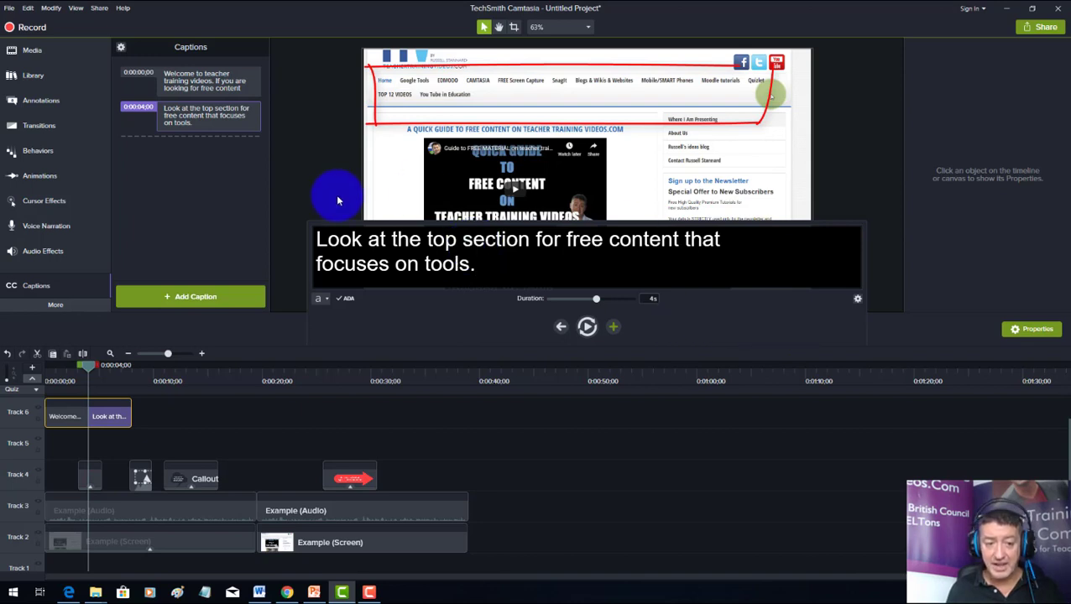
Play the video from the beginning to preview the captions over the recording
left_click(301, 165)
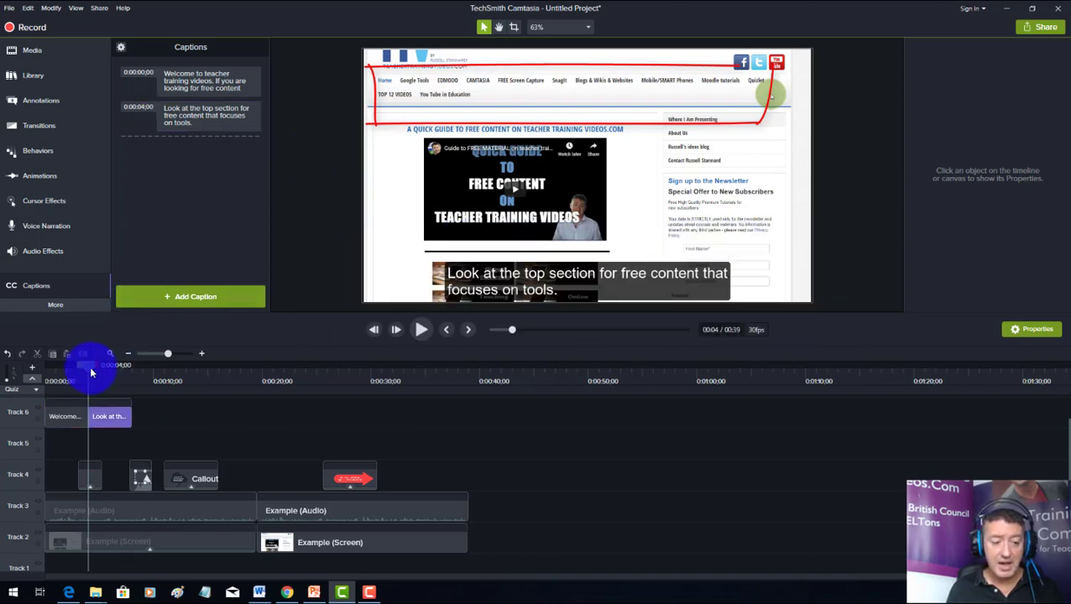
left_click_drag(88, 366, 24, 359)
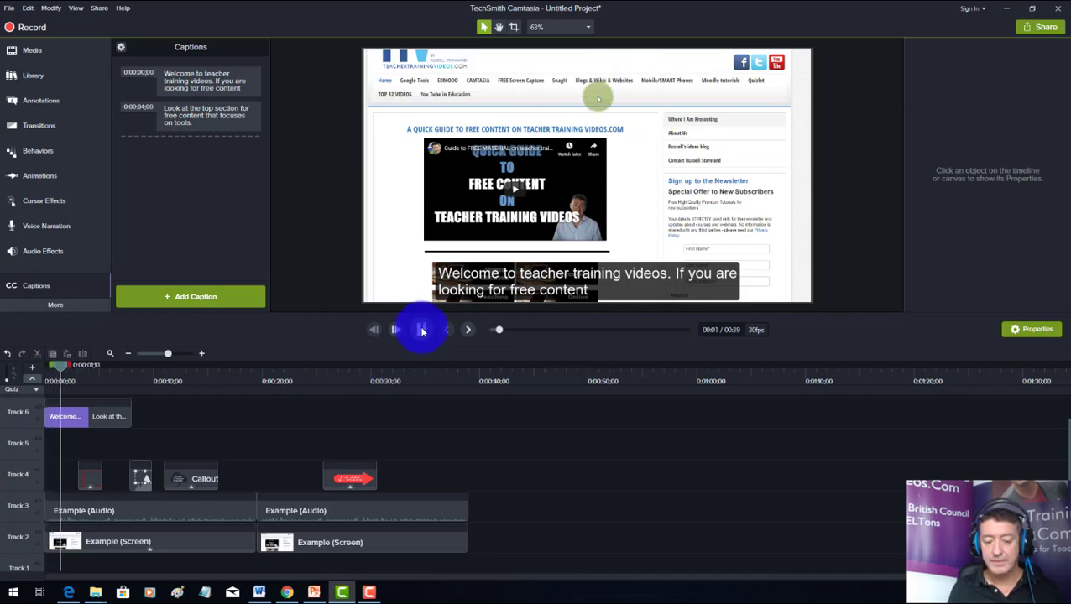
left_click(422, 331)
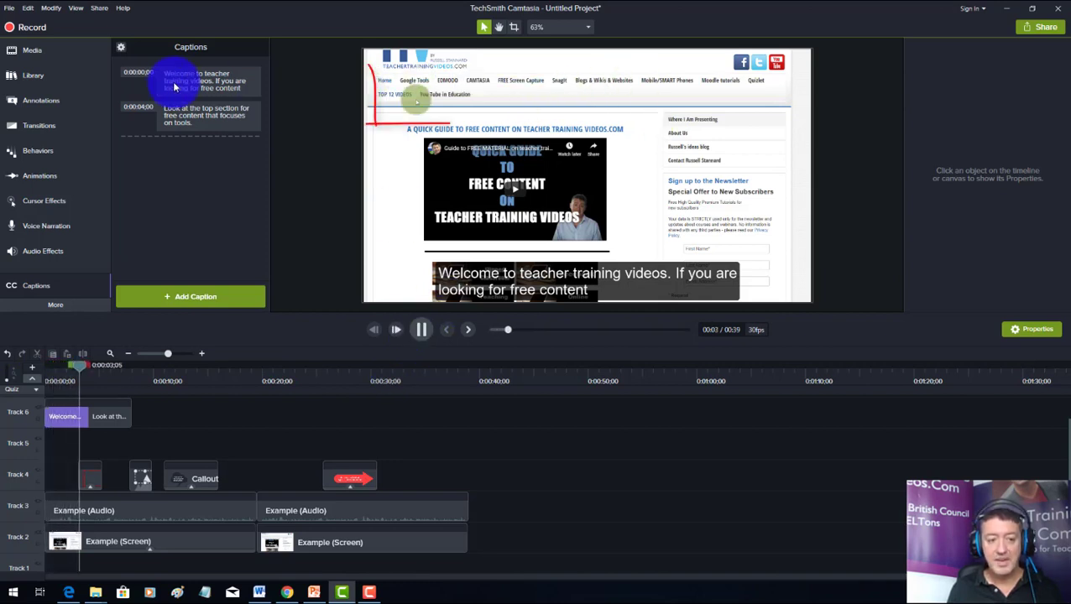
Set the captions' font size to 30, working from the second caption's text
left_click(200, 122)
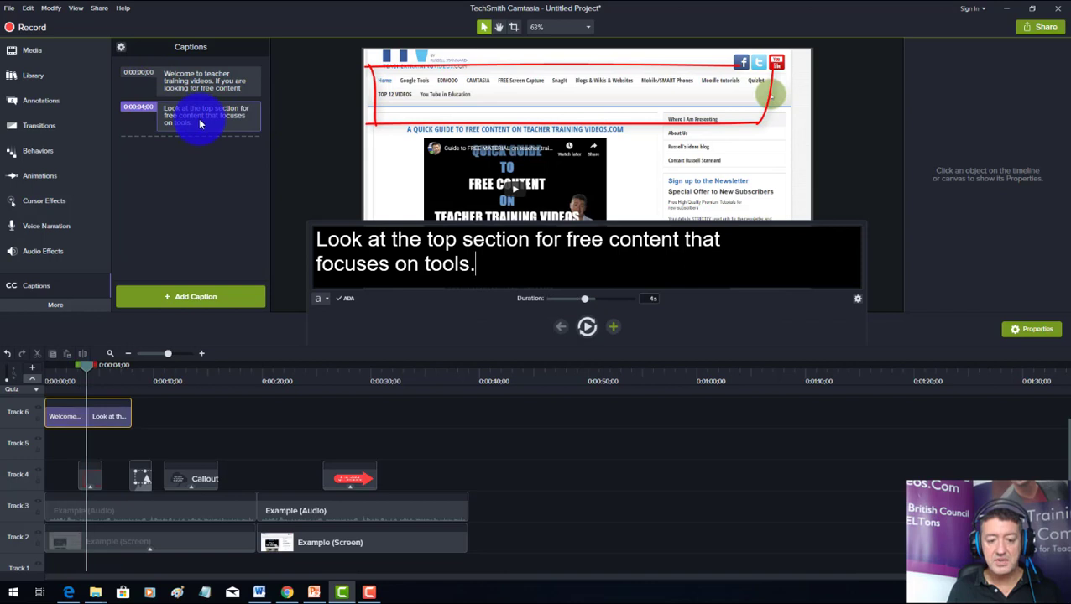
left_click(327, 300)
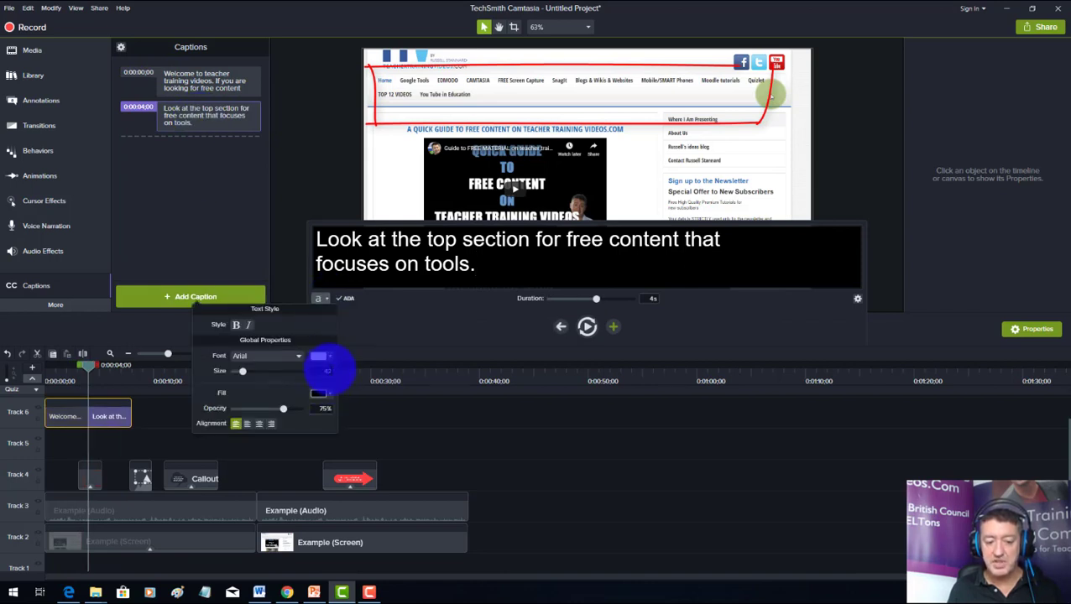
left_click_drag(487, 262, 314, 241)
left_click(323, 299)
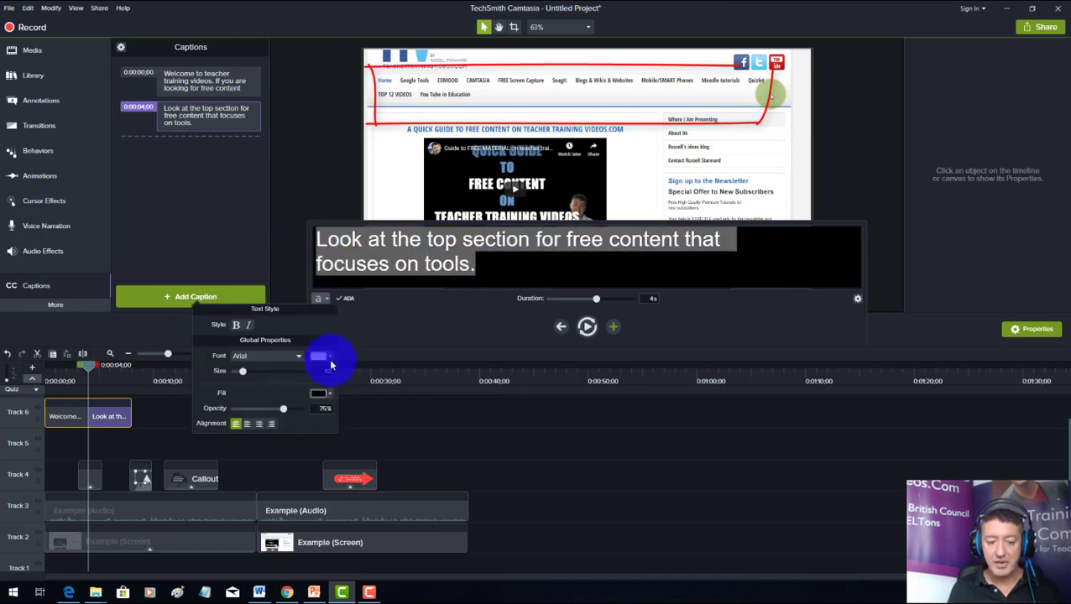
left_click_drag(242, 374, 239, 375)
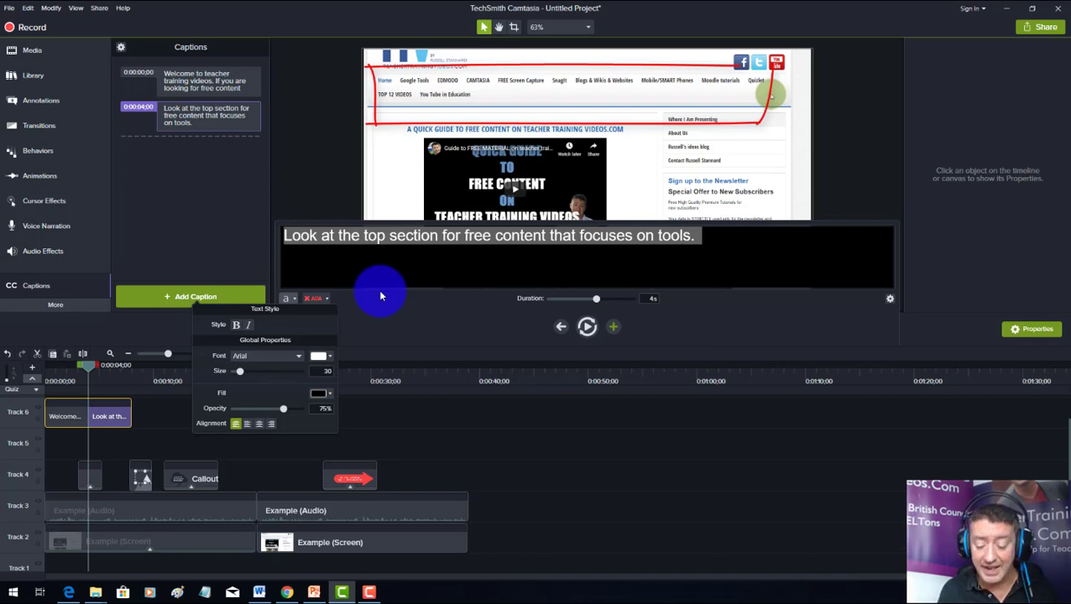
left_click(640, 138)
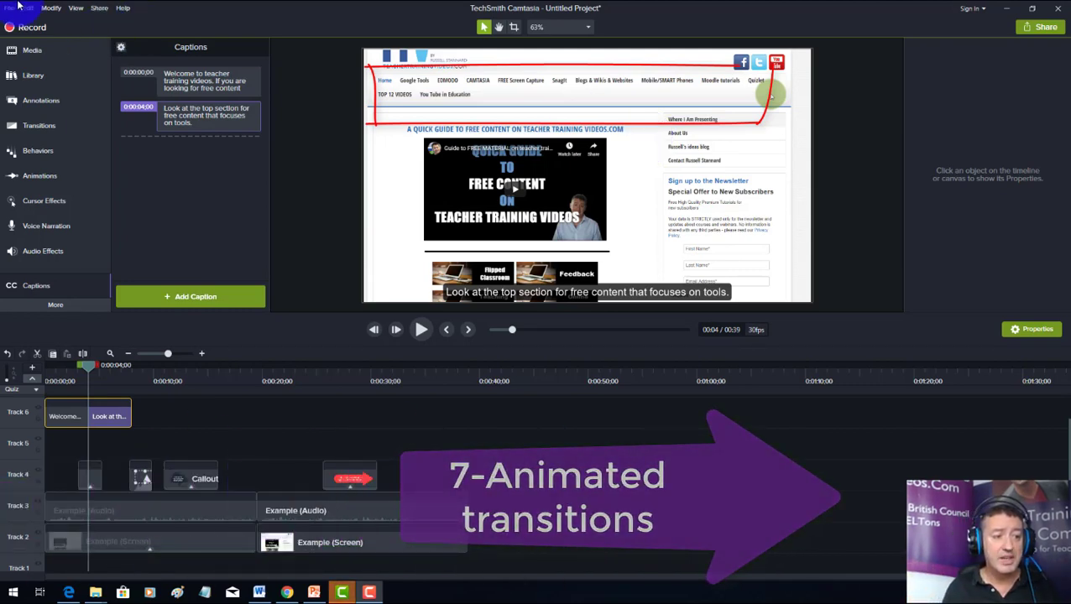
Apply the Cube rotate transition to the ends of both Example (Screen) clips on Track 2
left_click(39, 125)
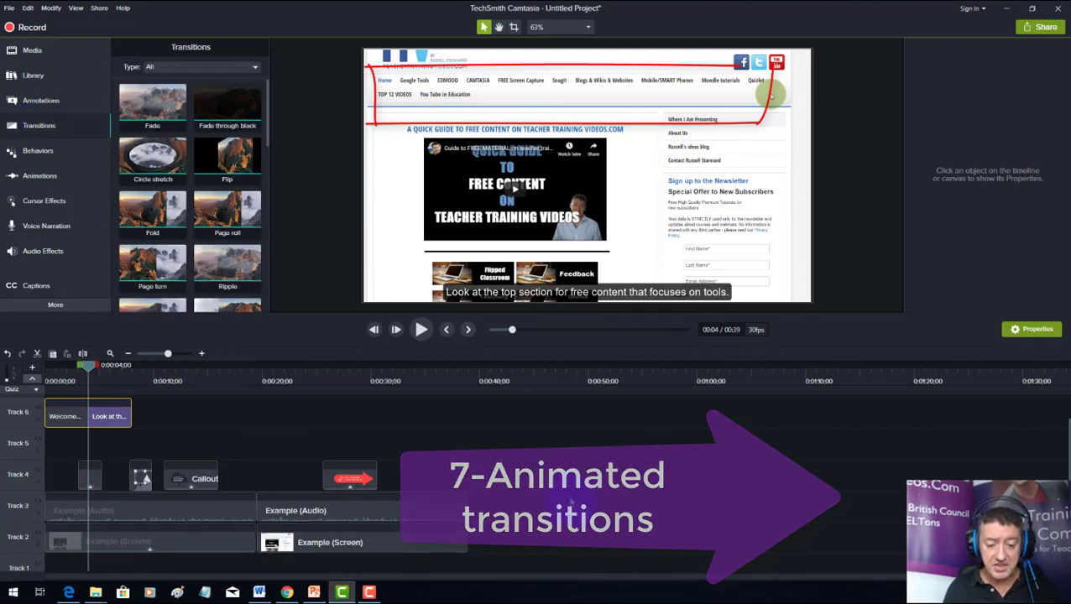
left_click_drag(537, 490, 160, 567)
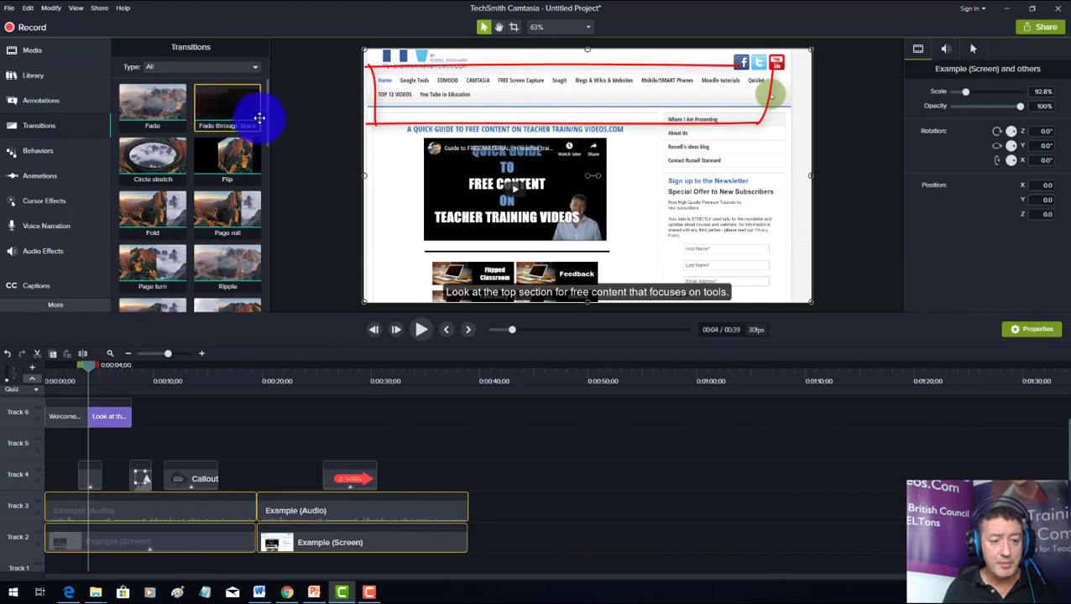
left_click_drag(268, 125, 282, 195)
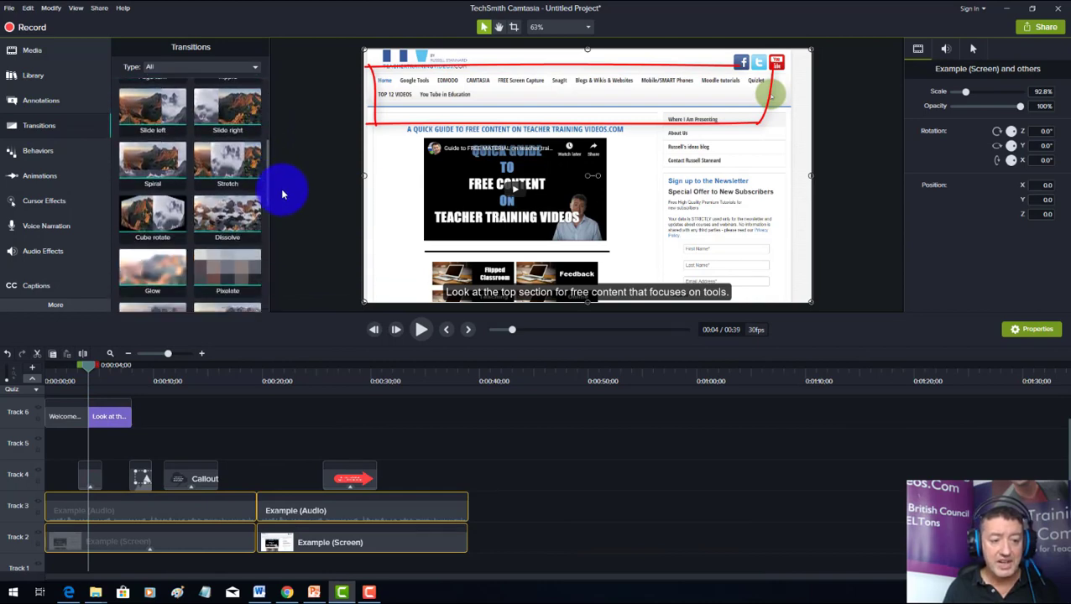
left_click_drag(139, 212, 258, 544)
Preview the transition between the two screen clips, playing from 0:00:17;12
left_click_drag(86, 366, 234, 391)
left_click(396, 325)
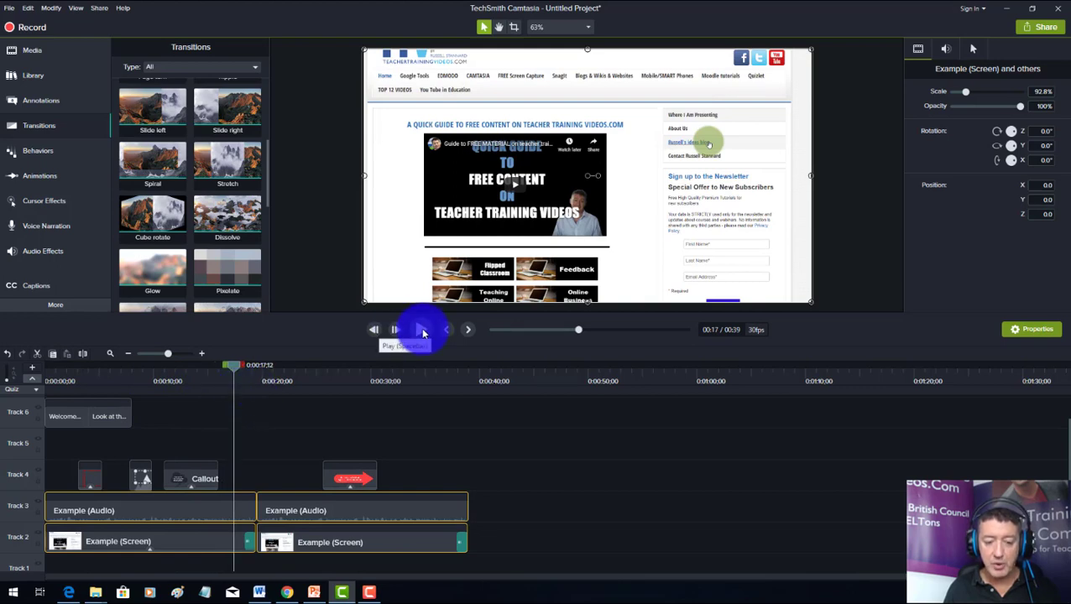
left_click(419, 330)
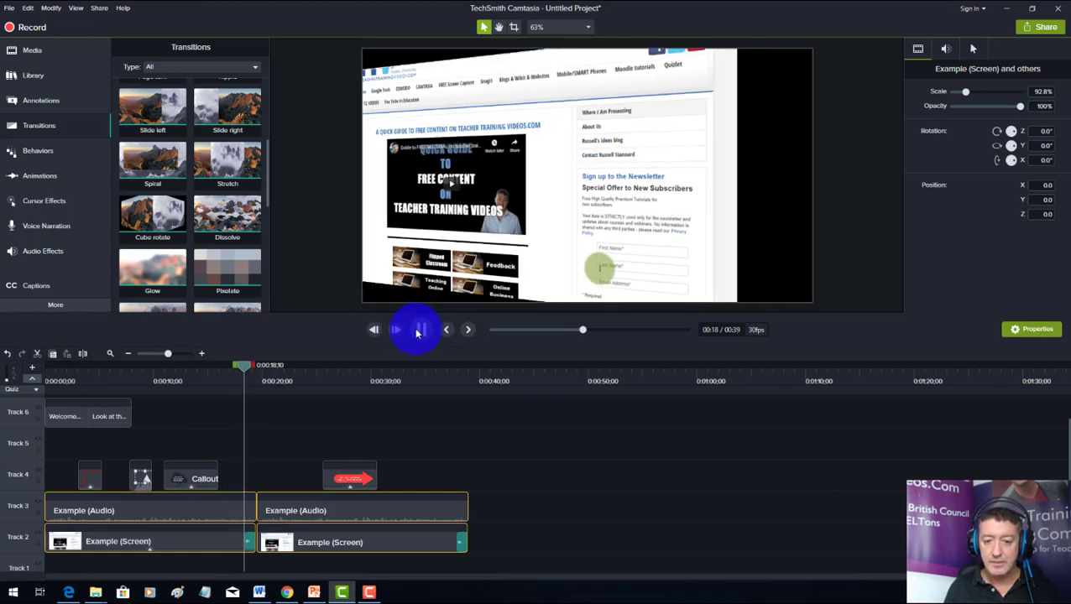
left_click(419, 330)
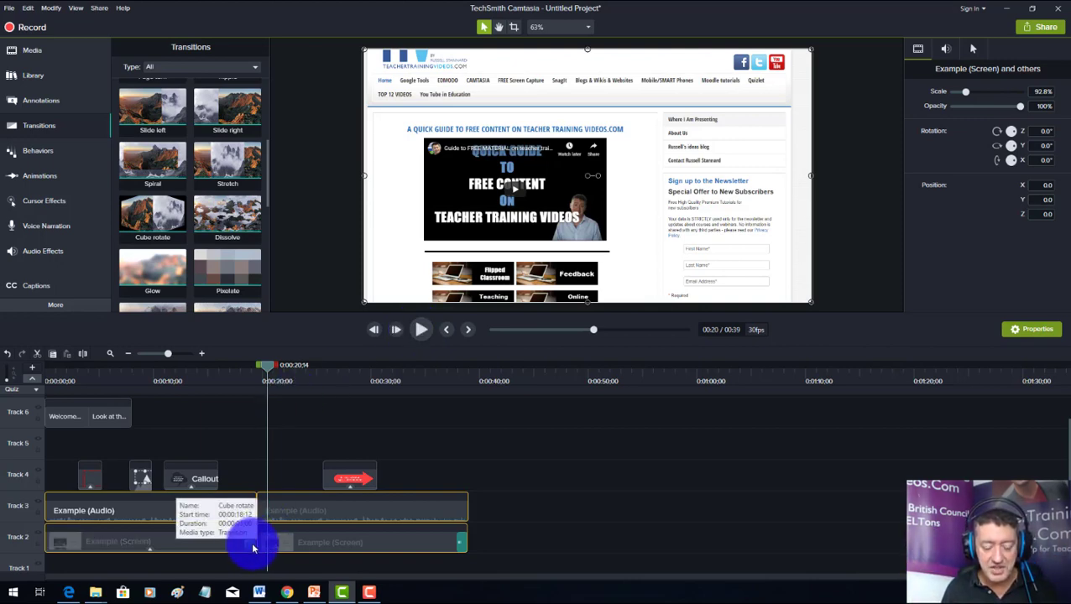
Change the transition at the end of the first screen clip to the Movement type Slide right
left_click(252, 546)
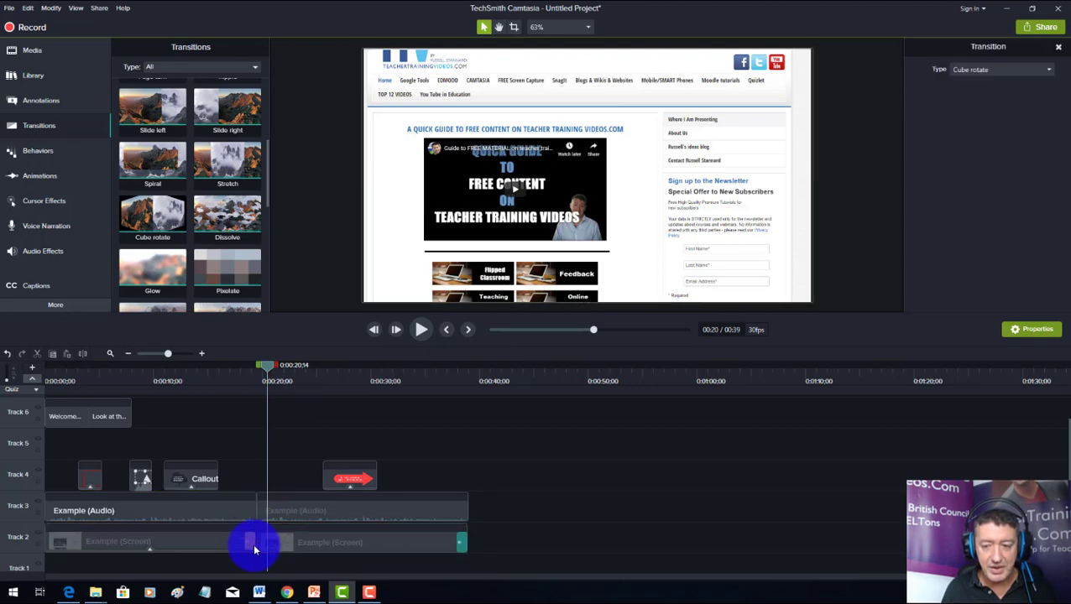
left_click(1051, 73)
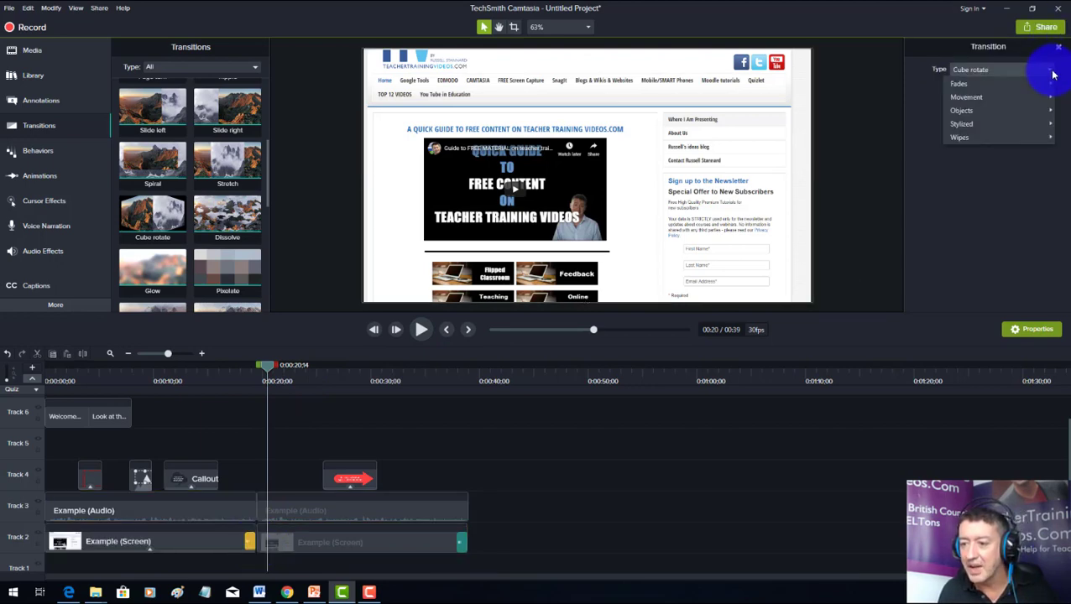
mouse_move(1040, 103)
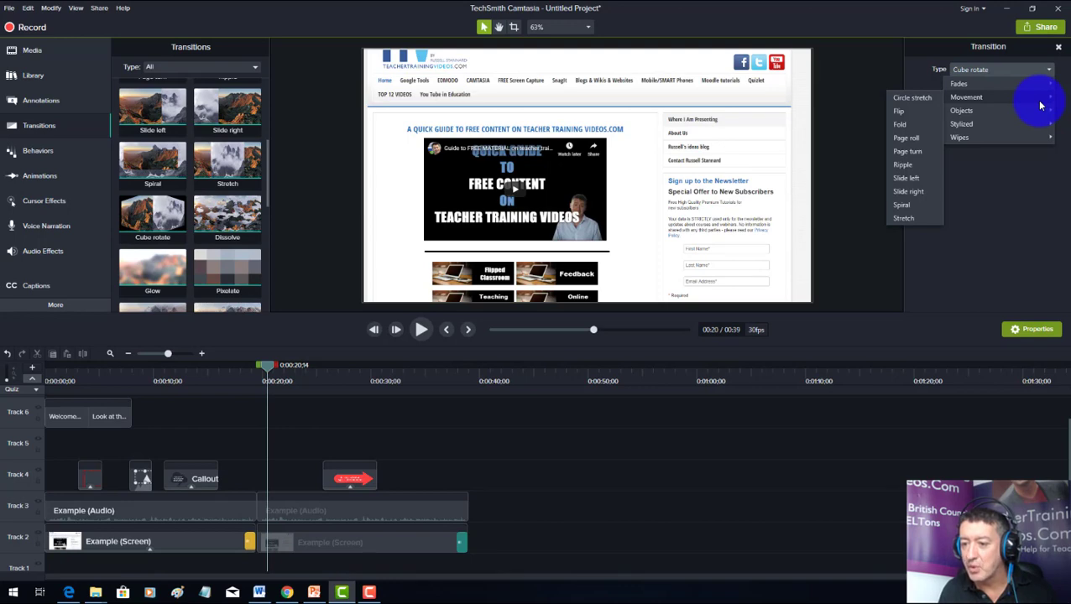
left_click(910, 190)
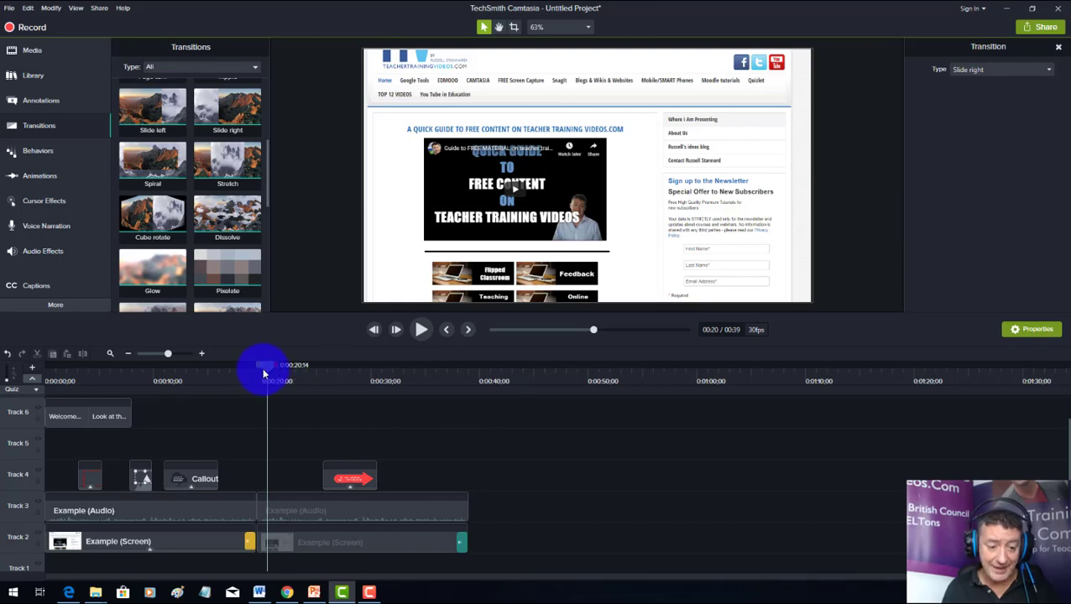
Play back the Slide right transition between the two Example (Screen) clips
left_click(223, 372)
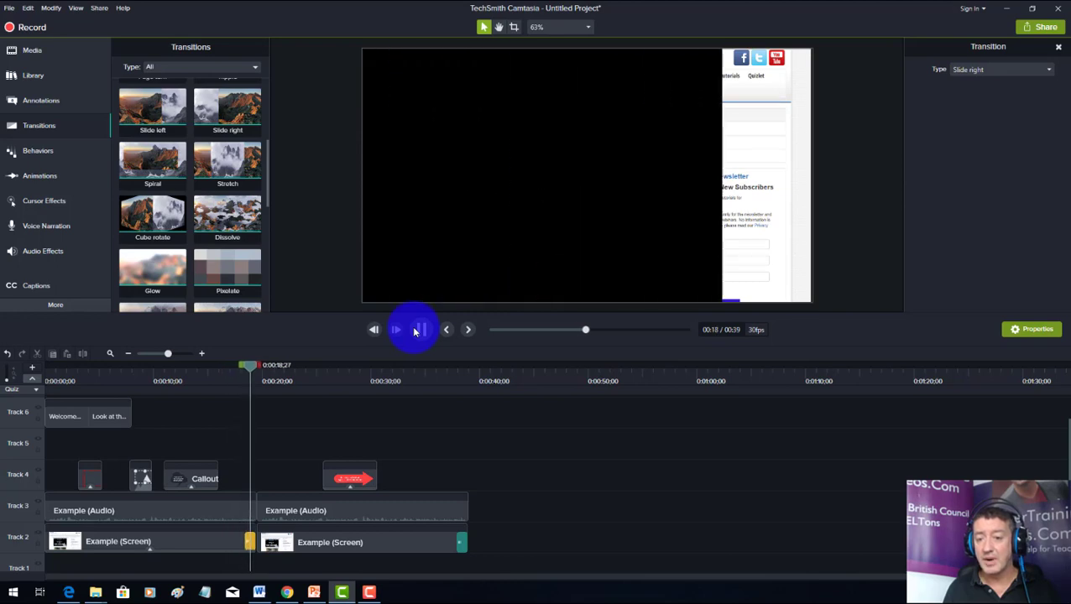
left_click(417, 330)
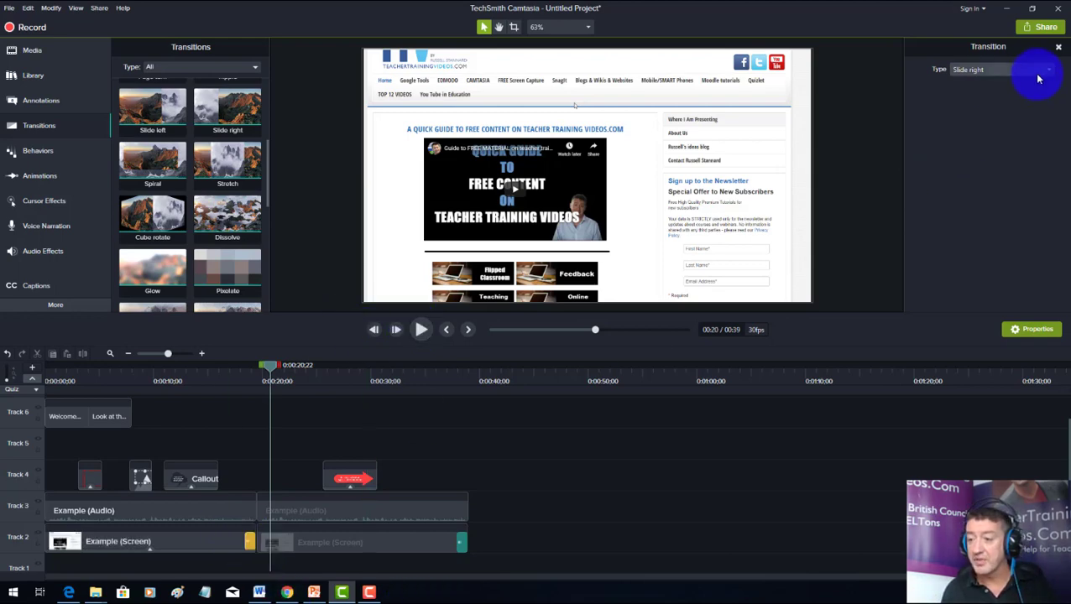
left_click(889, 144)
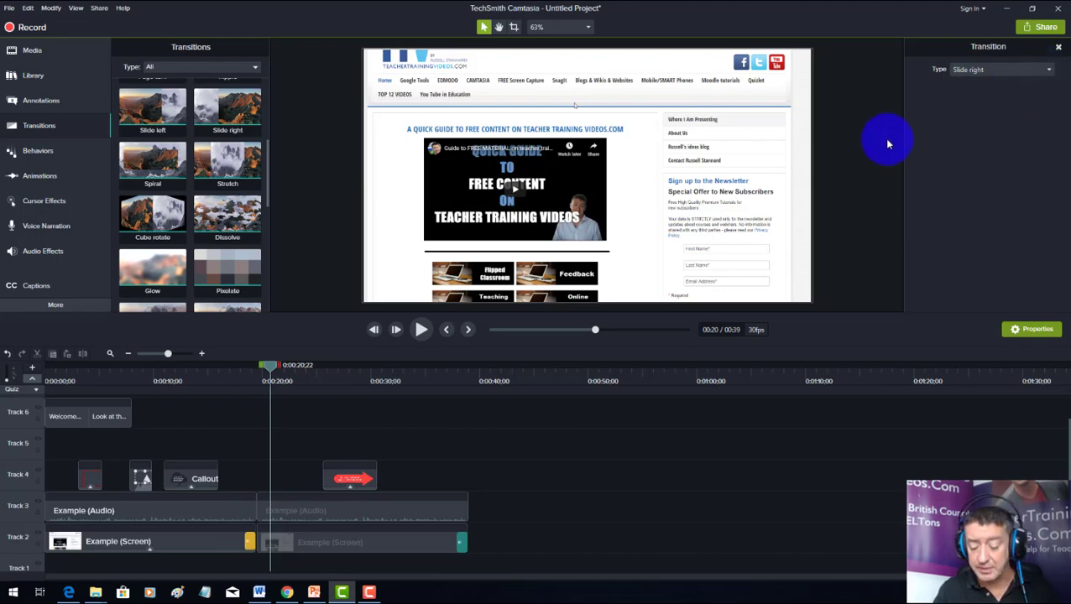
Delete all the captions, annotations and callouts on Tracks 4 to 6
left_click_drag(409, 415, 53, 468)
key("Delete")
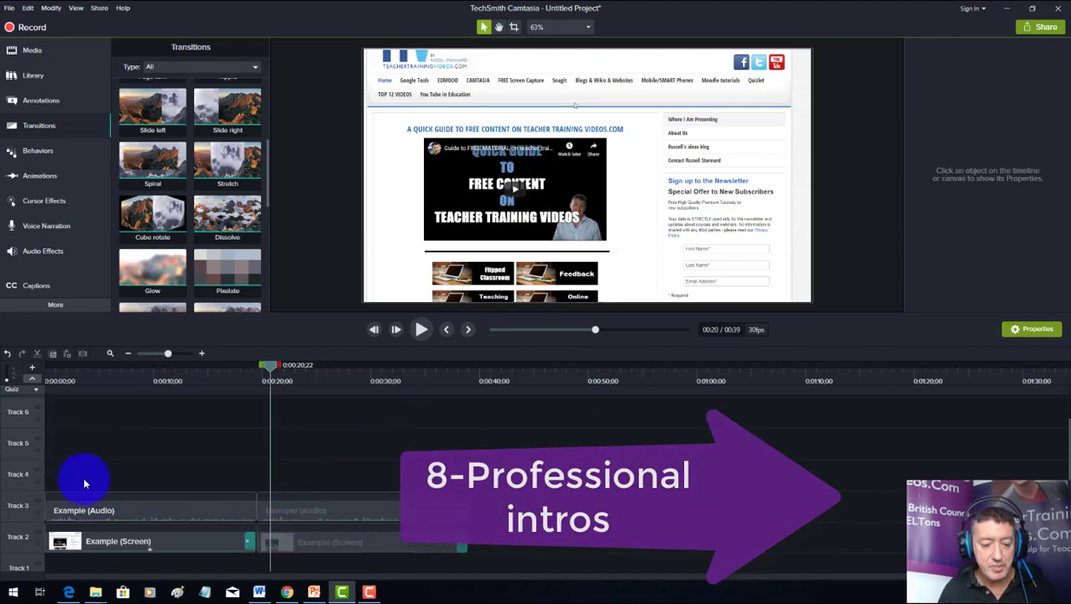
left_click(115, 497)
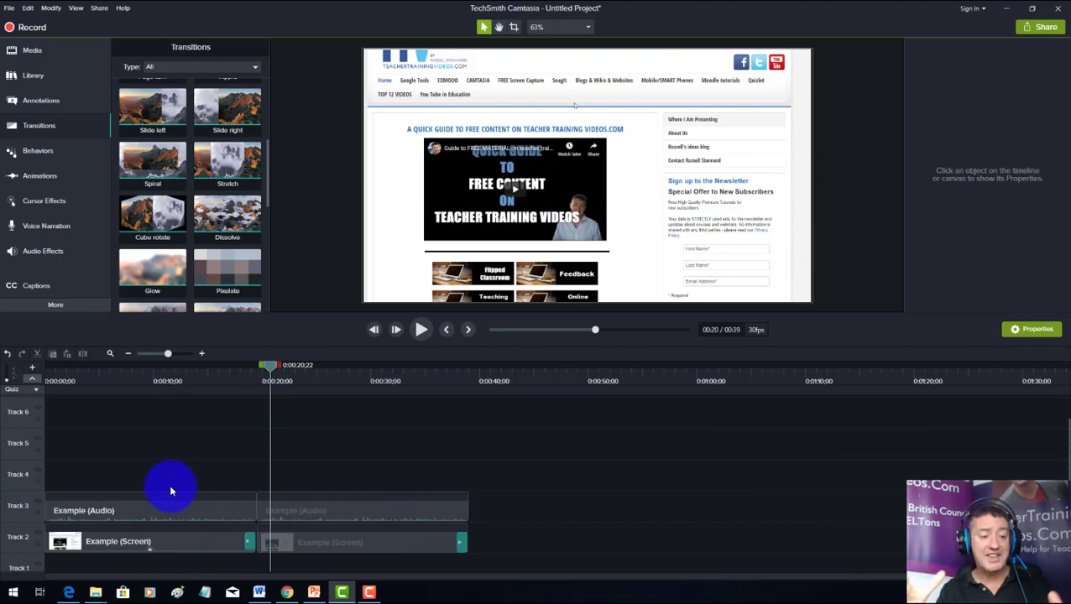
Make room before the Example clips and insert the spinningcomputer intro from Motion Graphics - Intro Clips at the start of Track 3
left_click_drag(550, 482, 175, 513)
left_click_drag(251, 514, 361, 511)
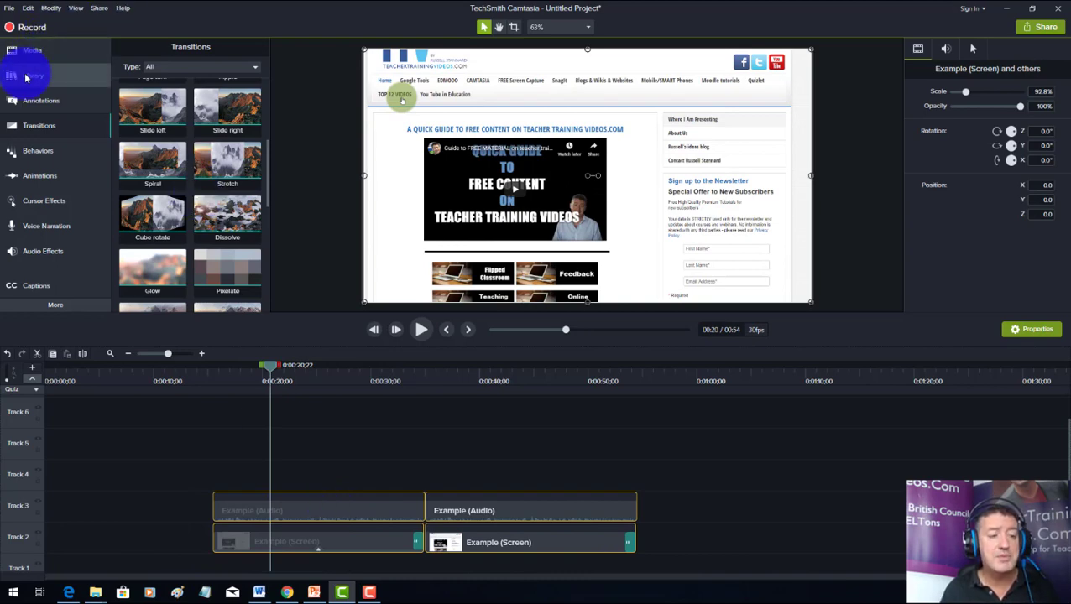
left_click(26, 78)
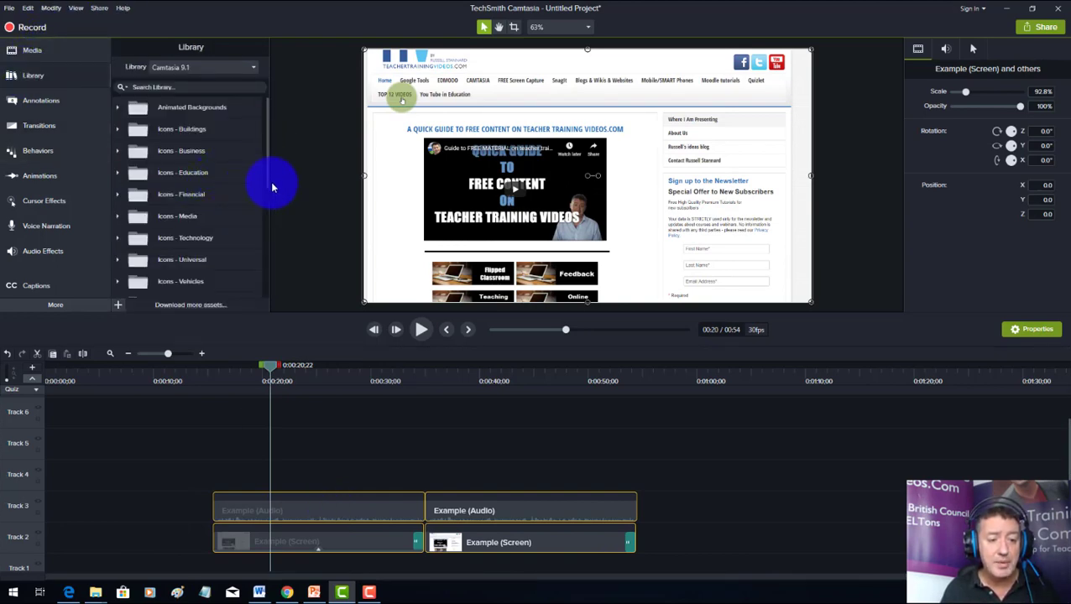
left_click_drag(267, 179, 257, 236)
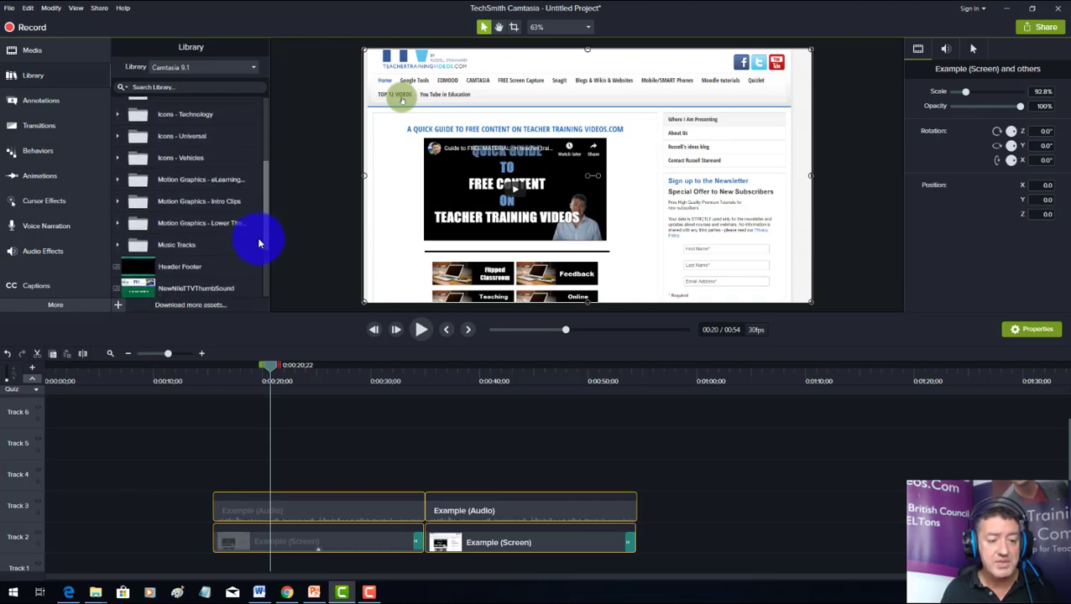
left_click(118, 203)
left_click_drag(267, 171, 275, 234)
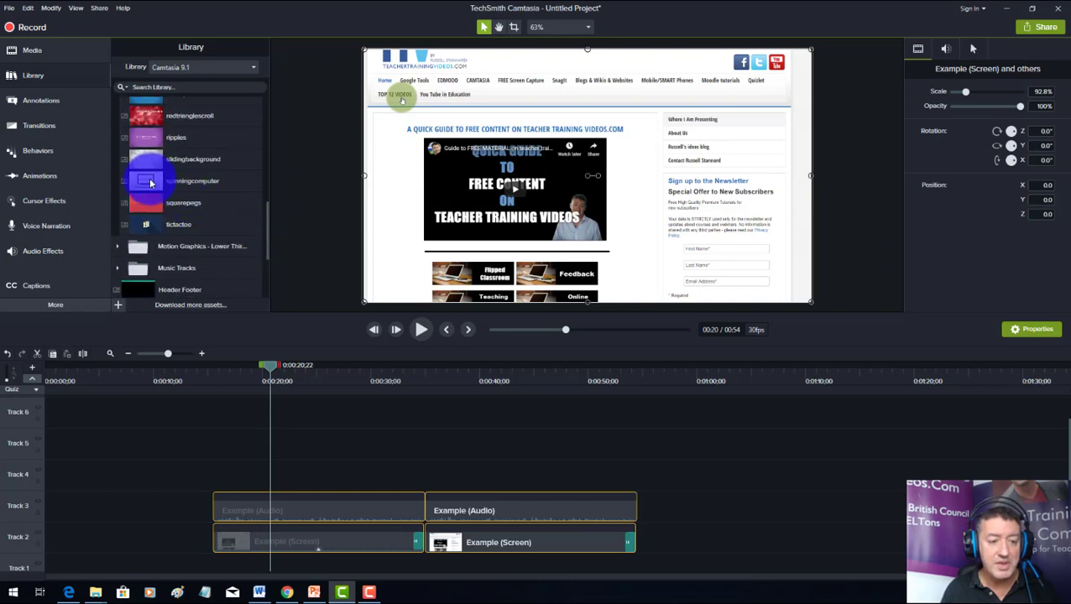
left_click_drag(153, 184, 57, 504)
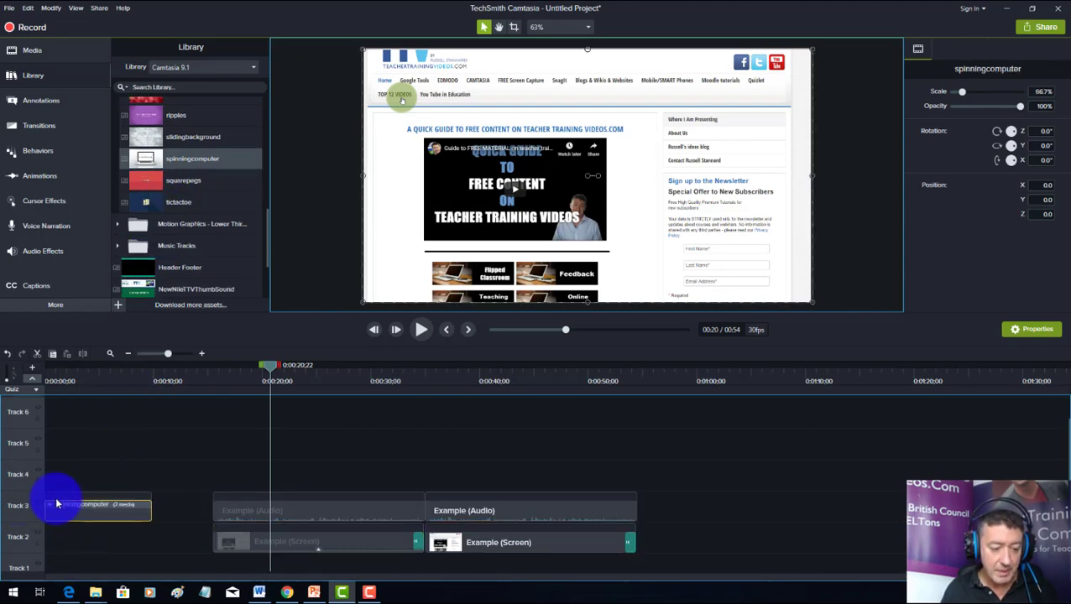
Move all the Example clips back against the end of the spinningcomputer intro and play the intro from the start
left_click_drag(179, 470, 514, 559)
left_click_drag(549, 517, 470, 503)
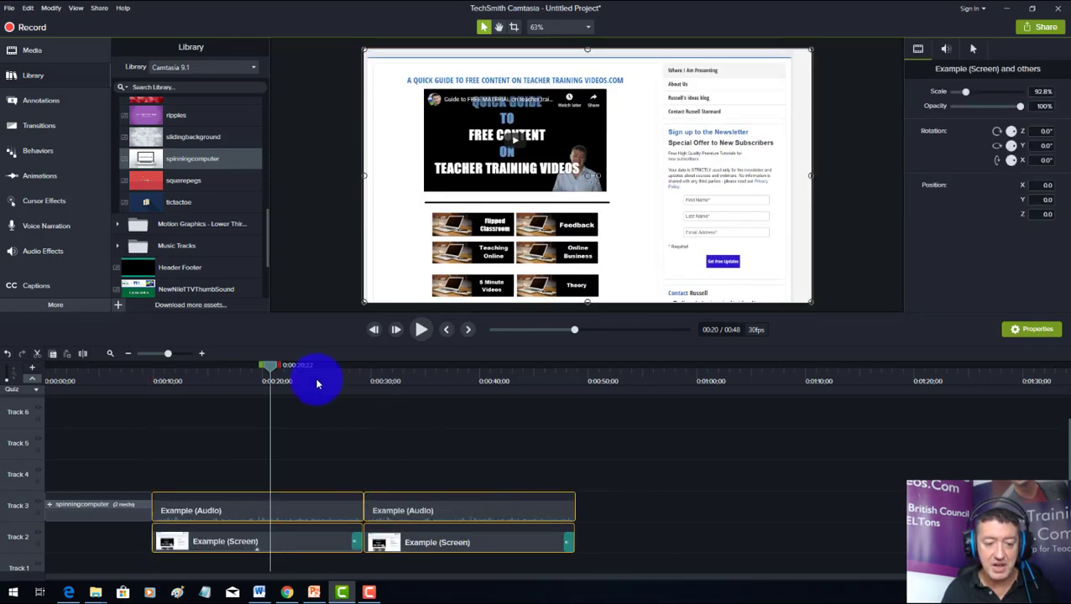
left_click_drag(269, 366, 12, 381)
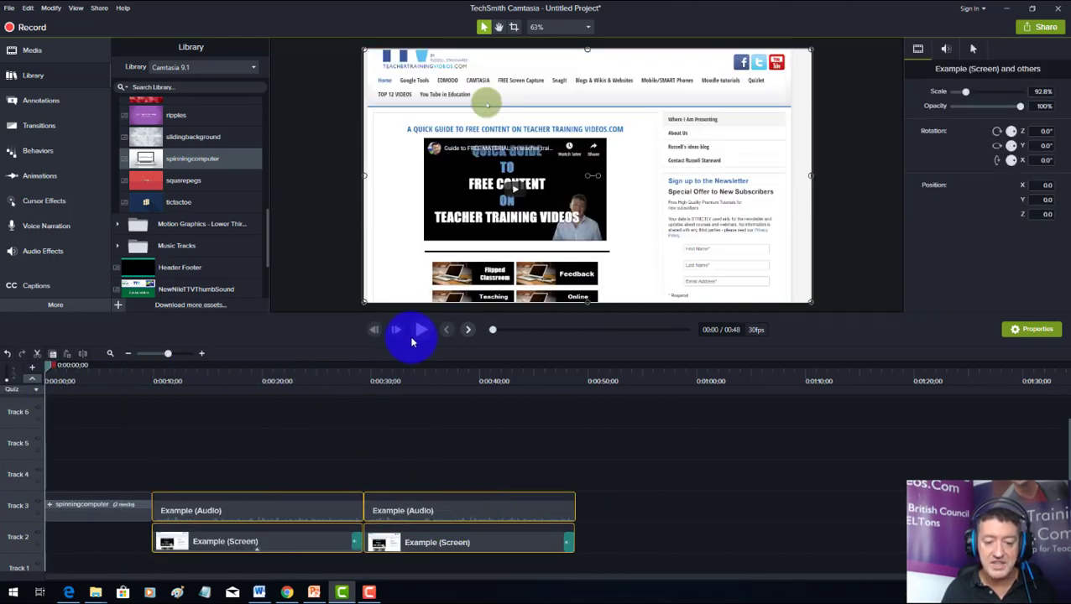
left_click(423, 330)
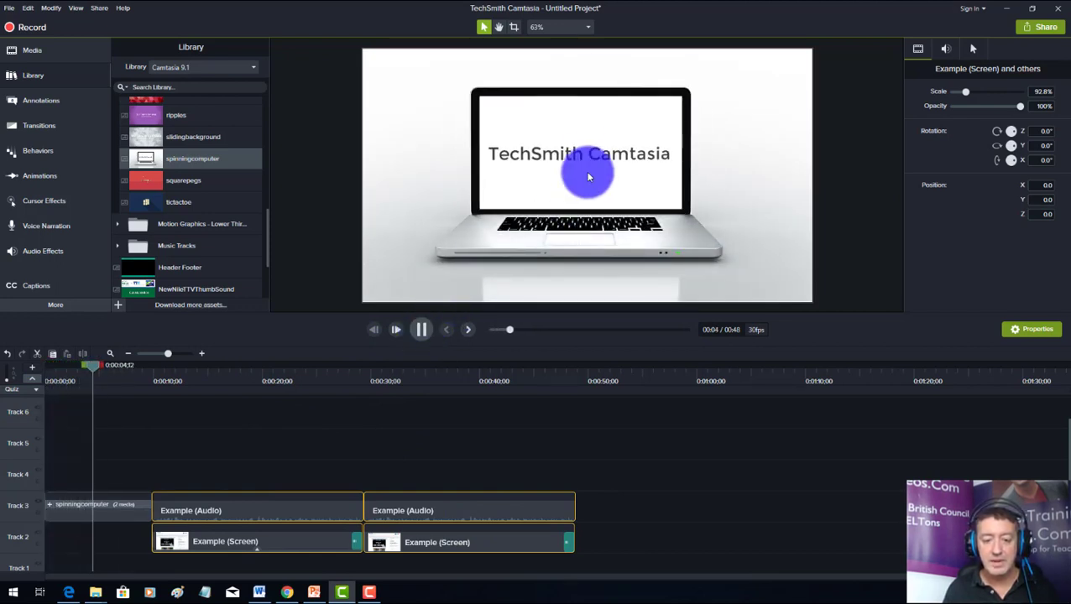
Replace the intro's laptop title with the presenter's full name and, on a new line, "Teacher Training Videos.com"
left_click(590, 155)
double_click(590, 154)
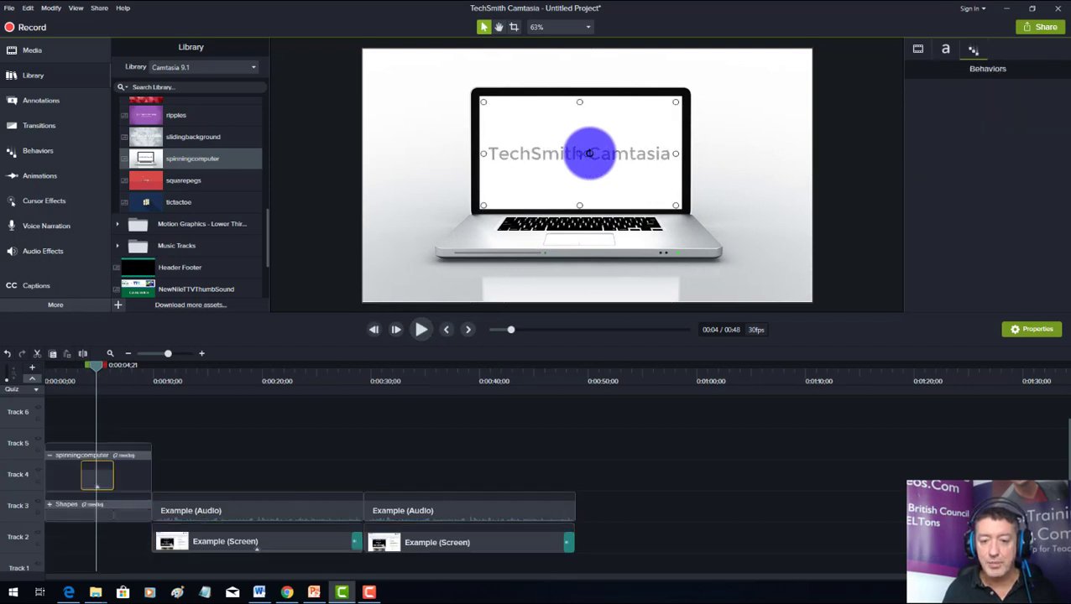
type("Ro")
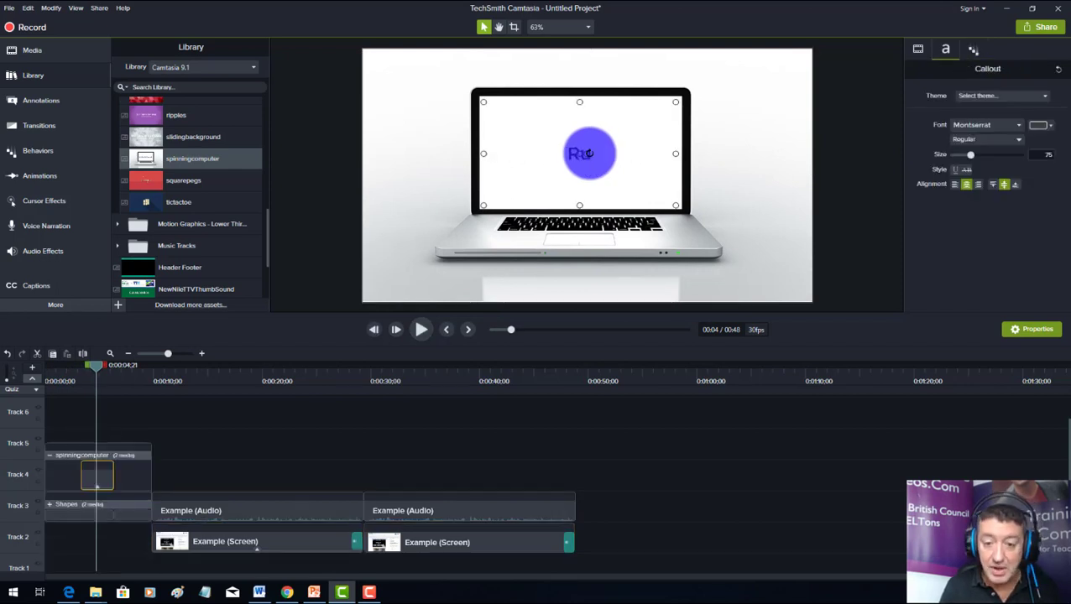
type("ssell Stannard")
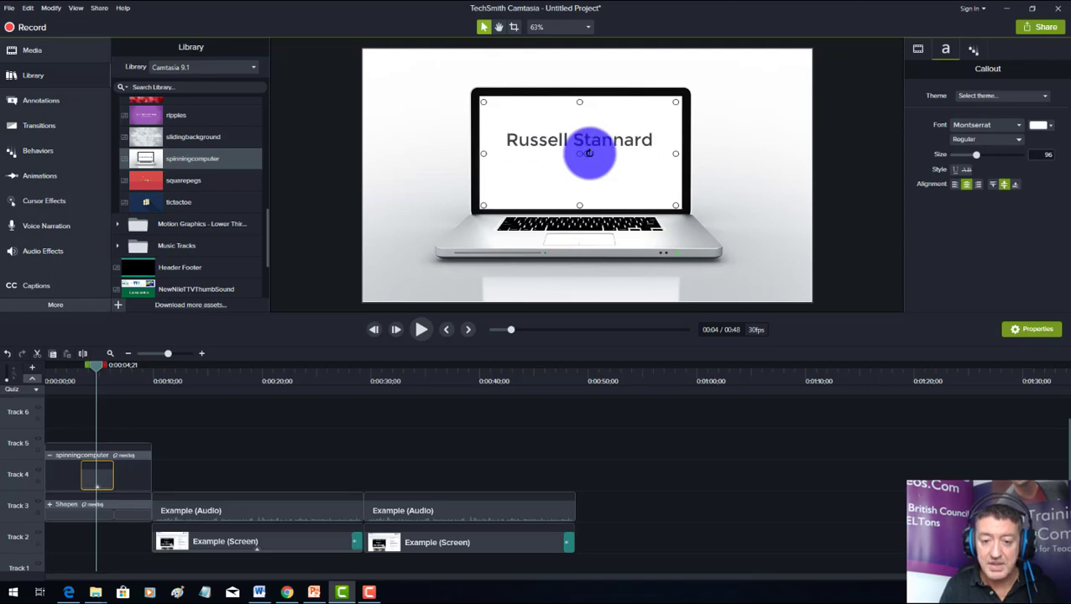
key("Return")
type("Tea")
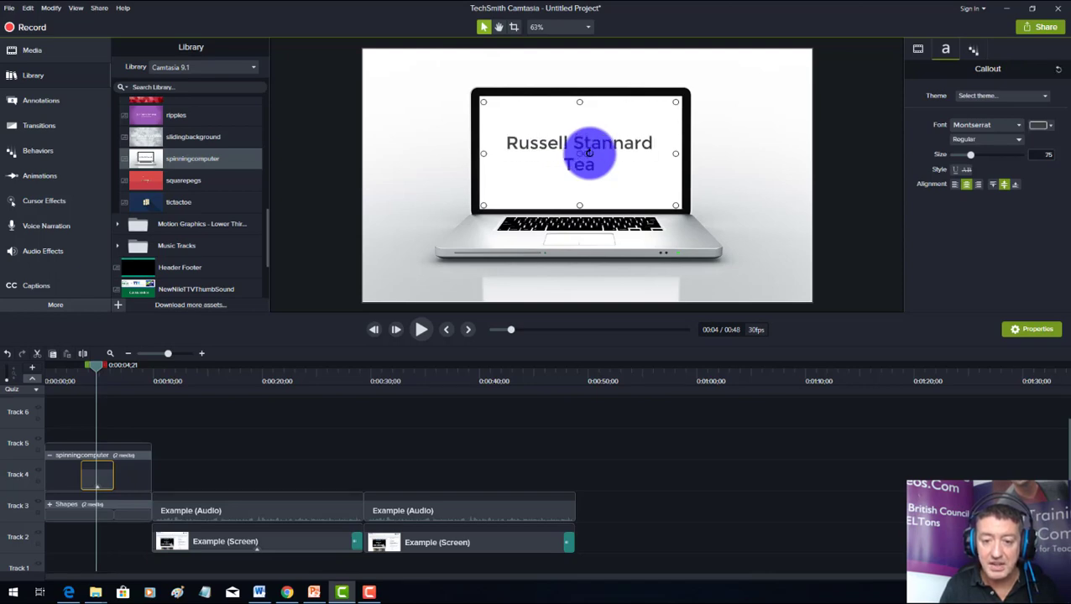
type("cher Training")
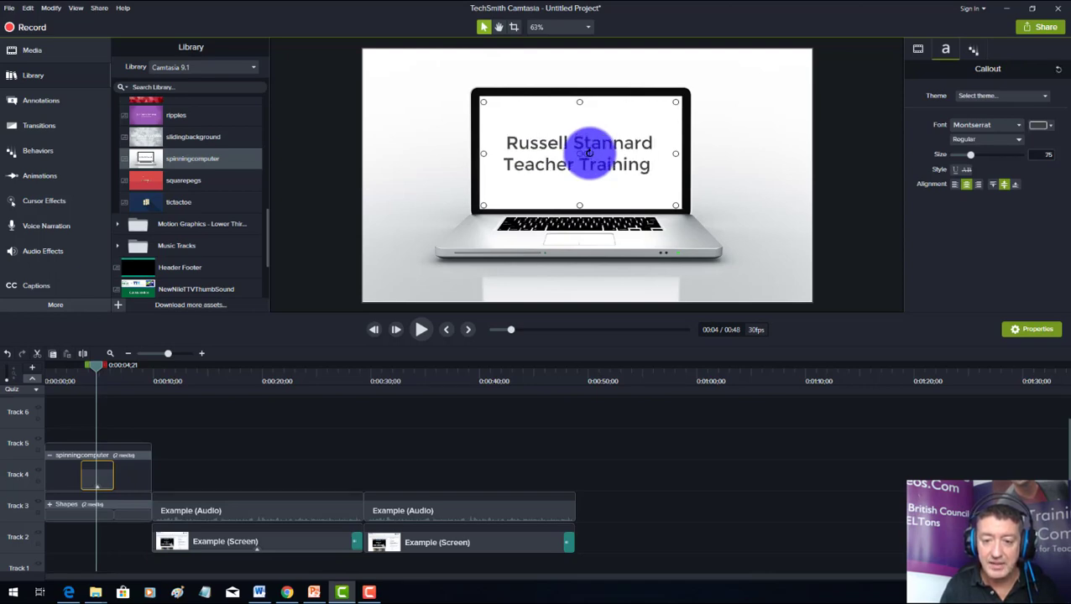
type(" Videos.")
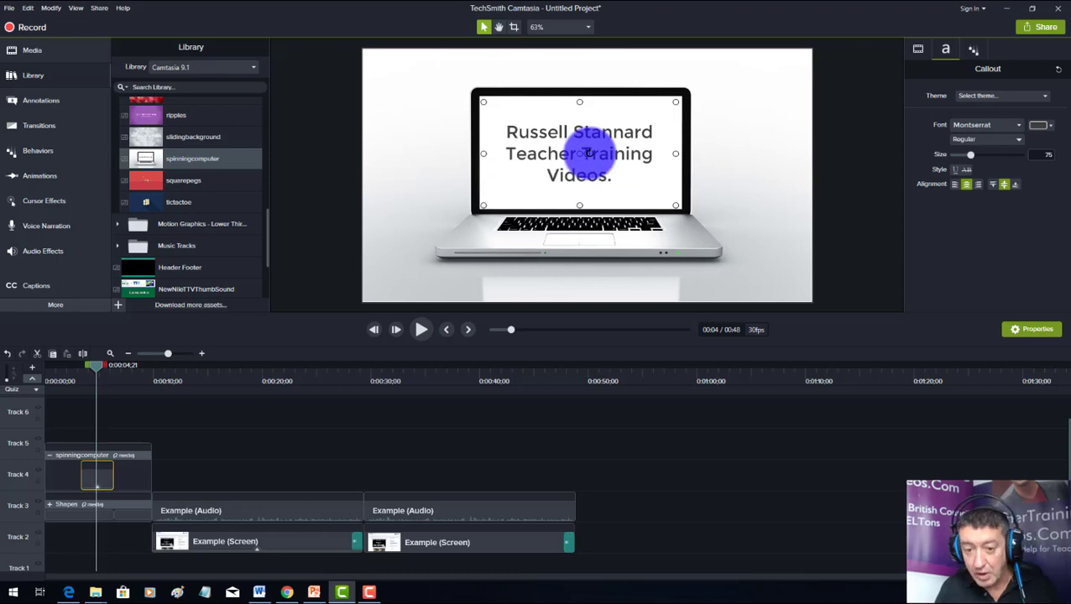
type("com")
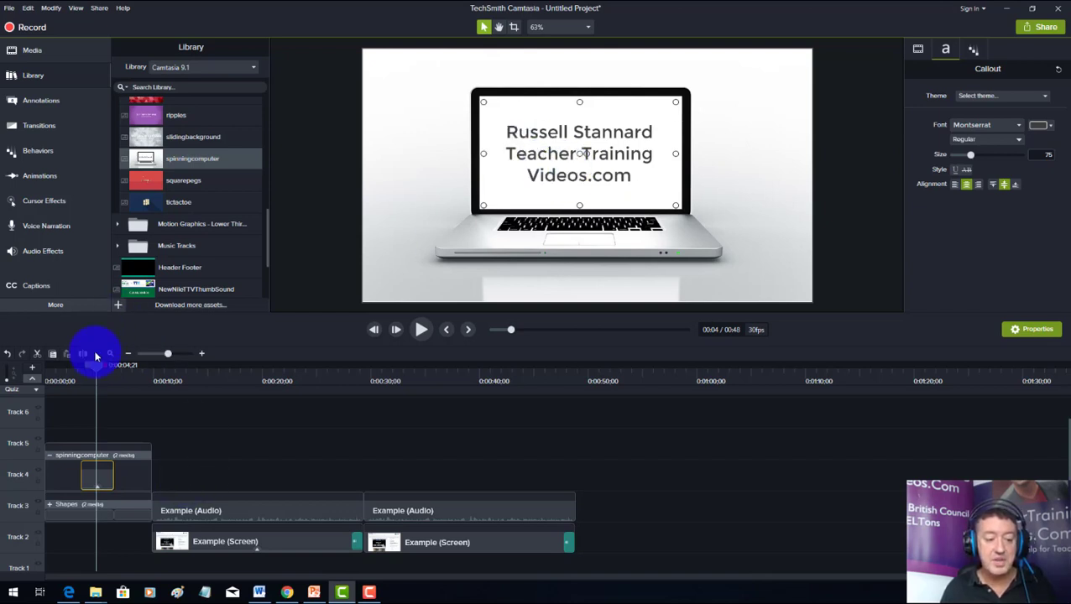
Play the timeline from the beginning to review the edited intro and its lead into the first Example clip
left_click_drag(61, 368, 19, 359)
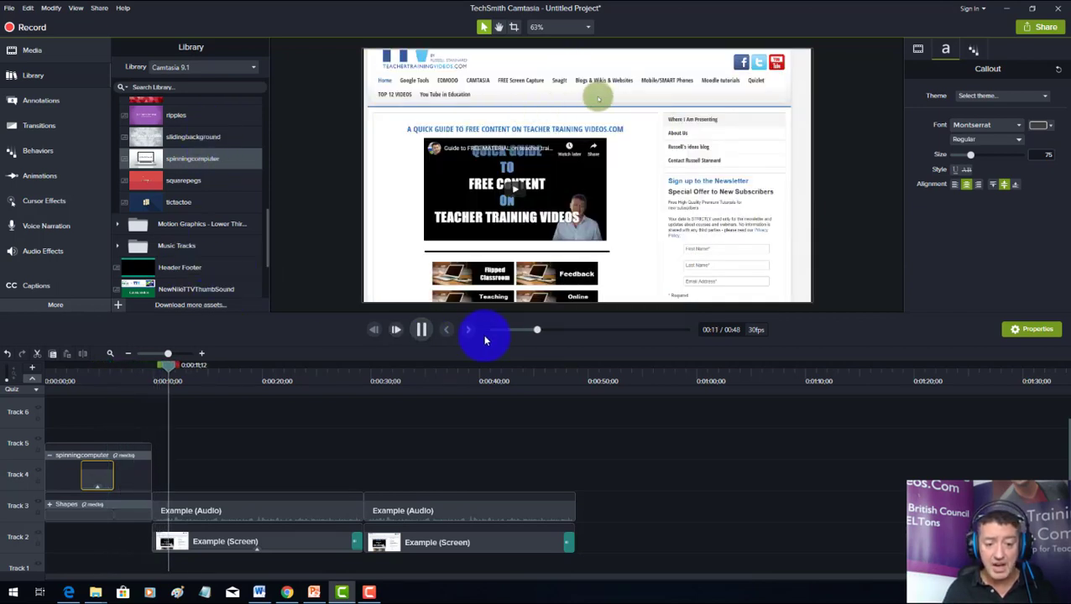
left_click(427, 330)
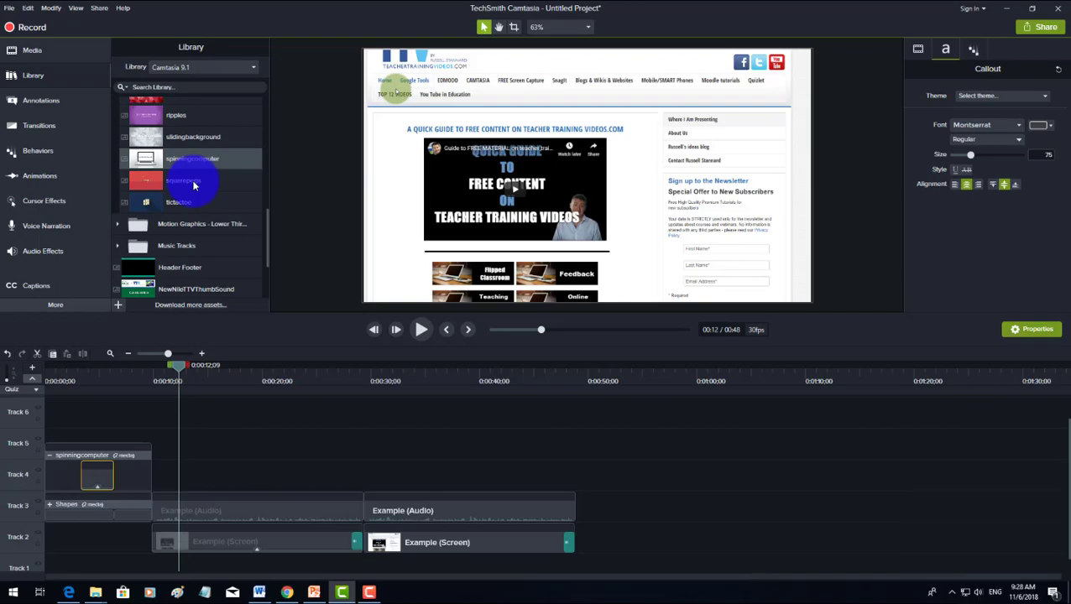
left_click_drag(193, 185, 803, 355)
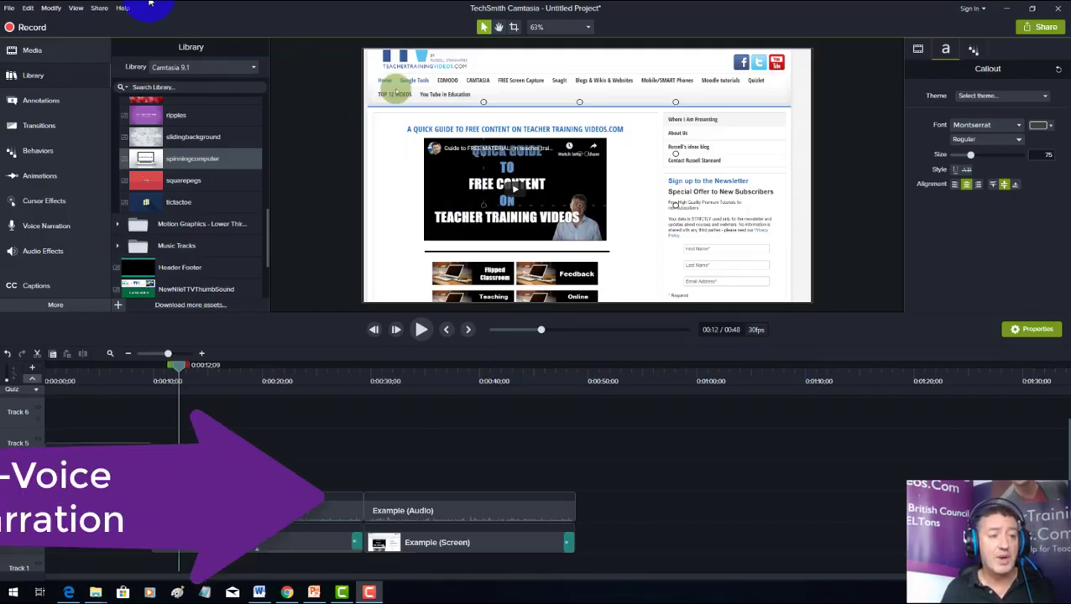
Import the 400x400 ELTons portrait image as media from the presenter's individual photos folder within Pictures
left_click(8, 7)
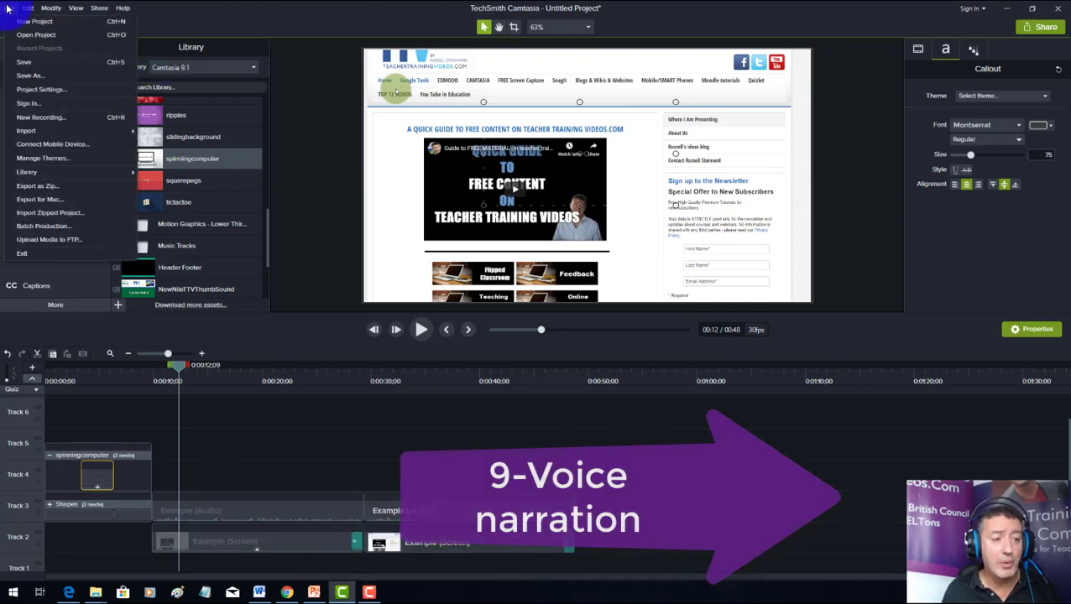
mouse_move(30, 134)
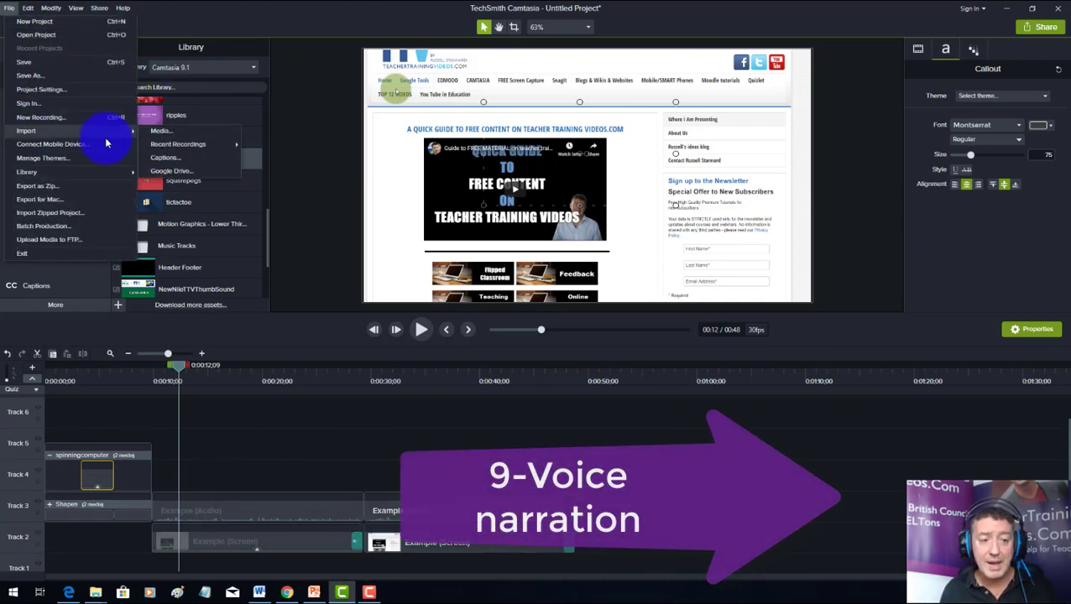
left_click(145, 126)
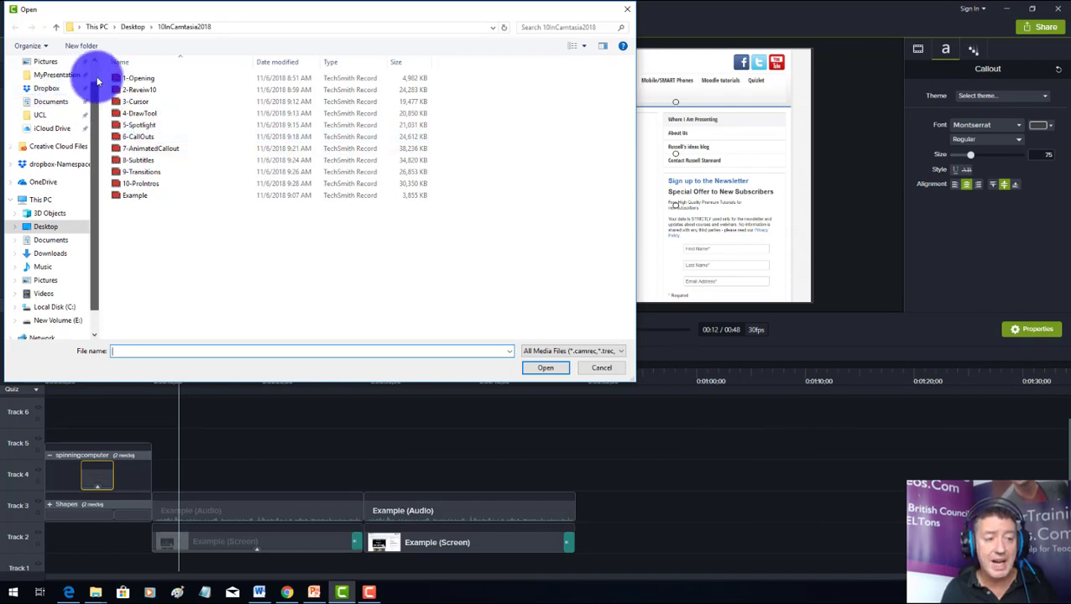
scroll(94, 81, "up", 2)
left_click(37, 98)
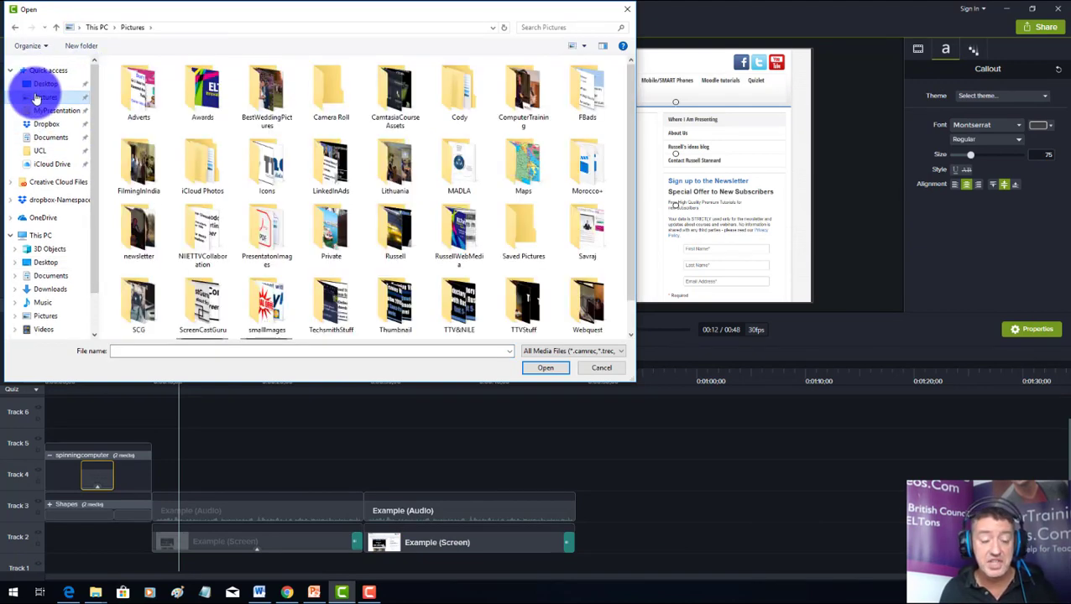
double_click(395, 228)
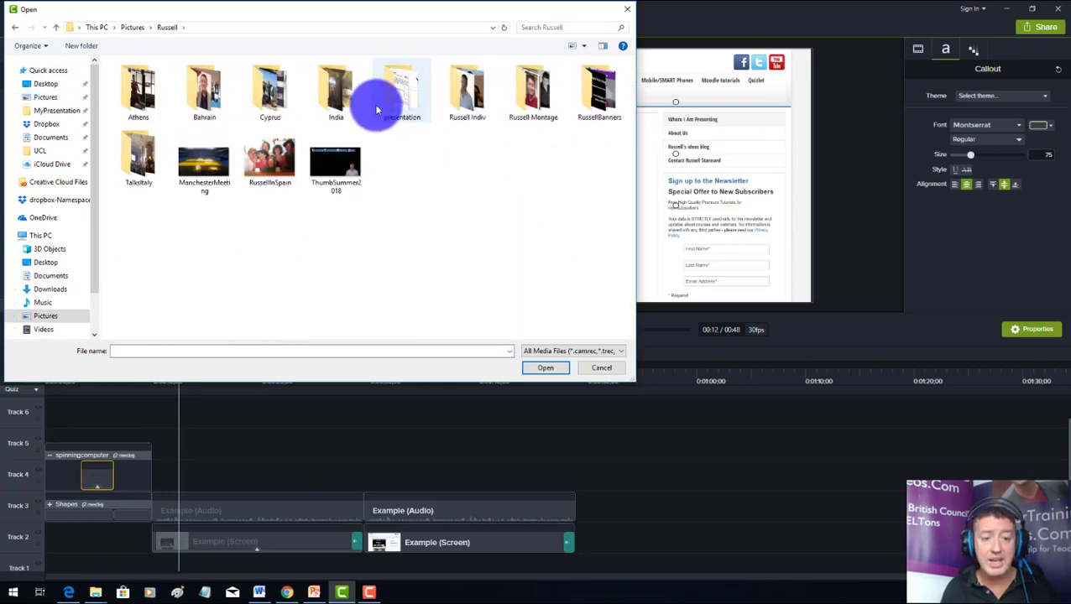
double_click(463, 100)
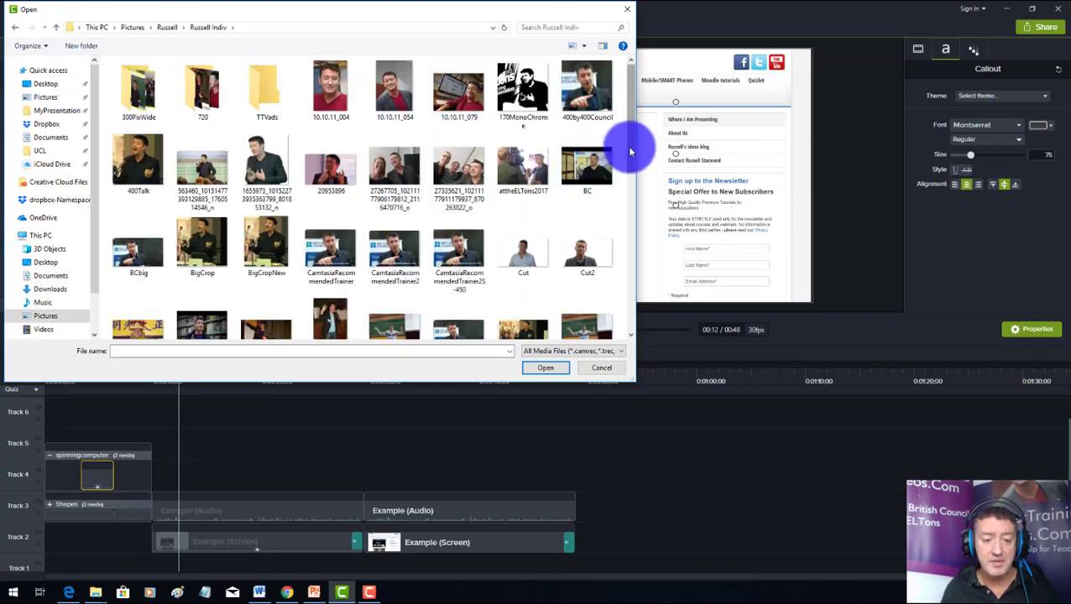
left_click_drag(631, 151, 656, 269)
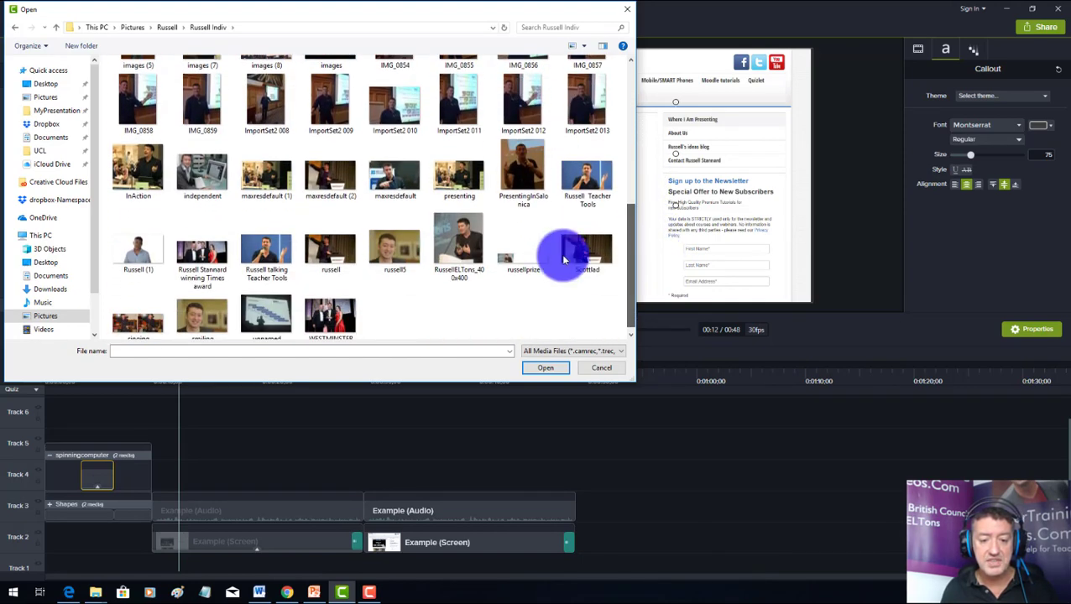
left_click(458, 245)
left_click(538, 366)
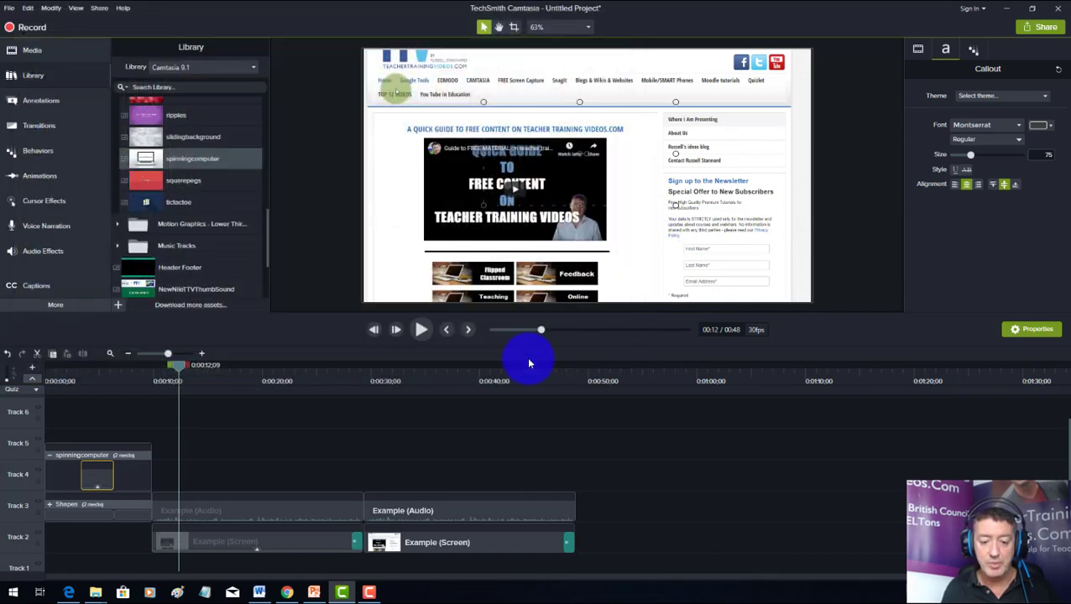
Place the imported portrait on Track 3 directly after the second Example (Audio) clip and move the playhead onto it at 0:00:50;24
left_click_drag(179, 150, 608, 413)
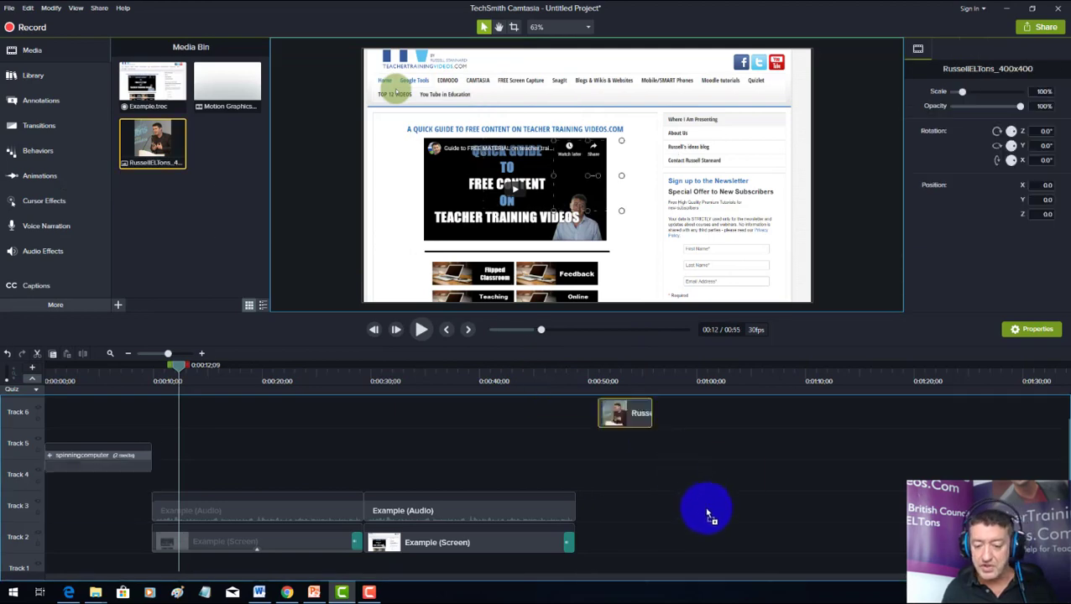
left_click_drag(707, 513, 573, 504)
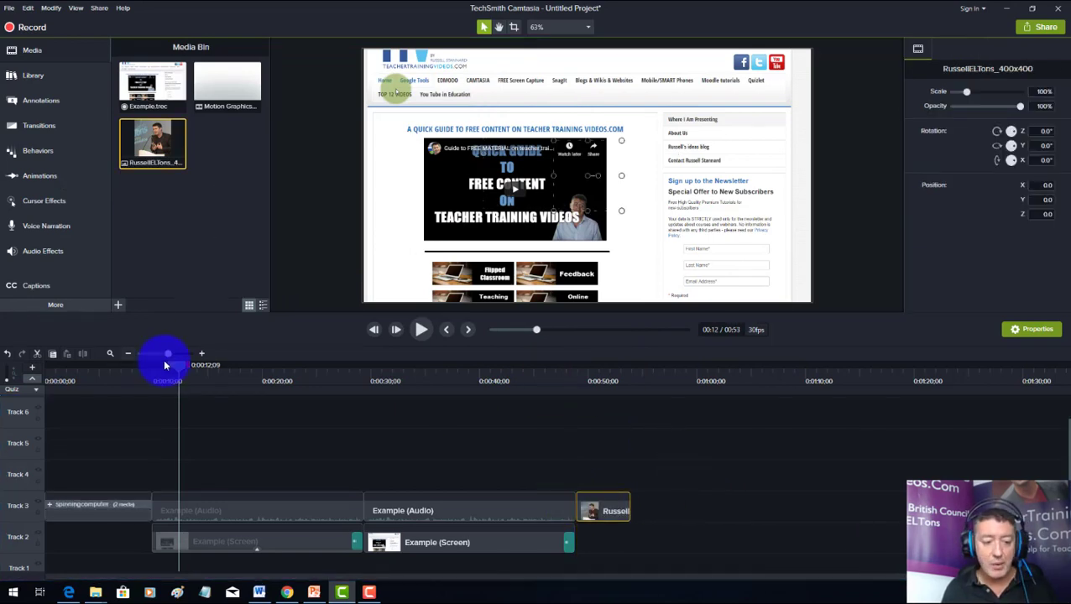
left_click_drag(171, 367, 475, 366)
left_click(475, 367)
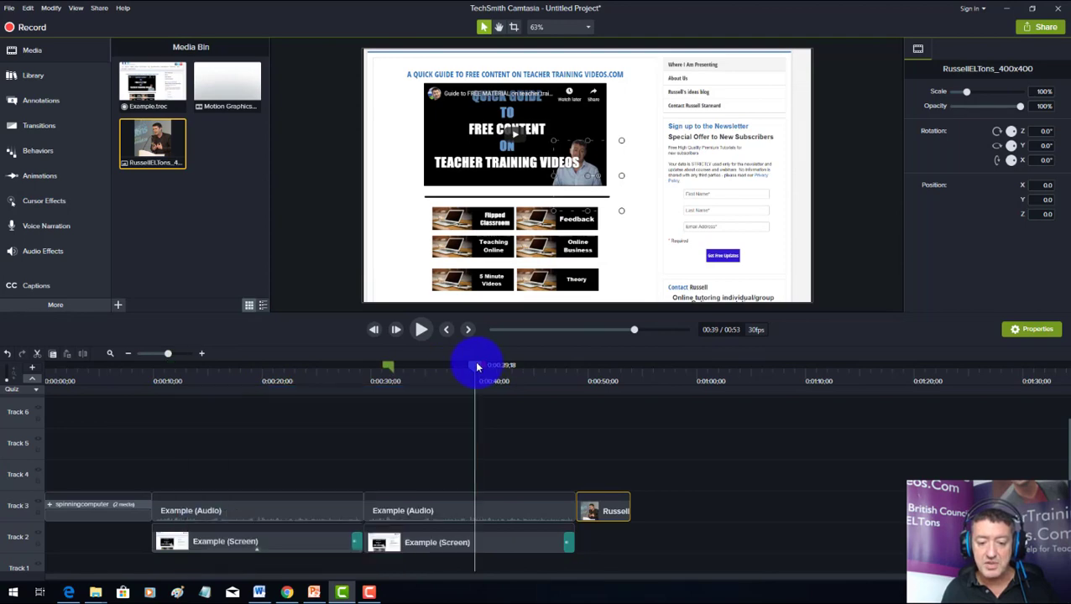
left_click(529, 366)
left_click(595, 376)
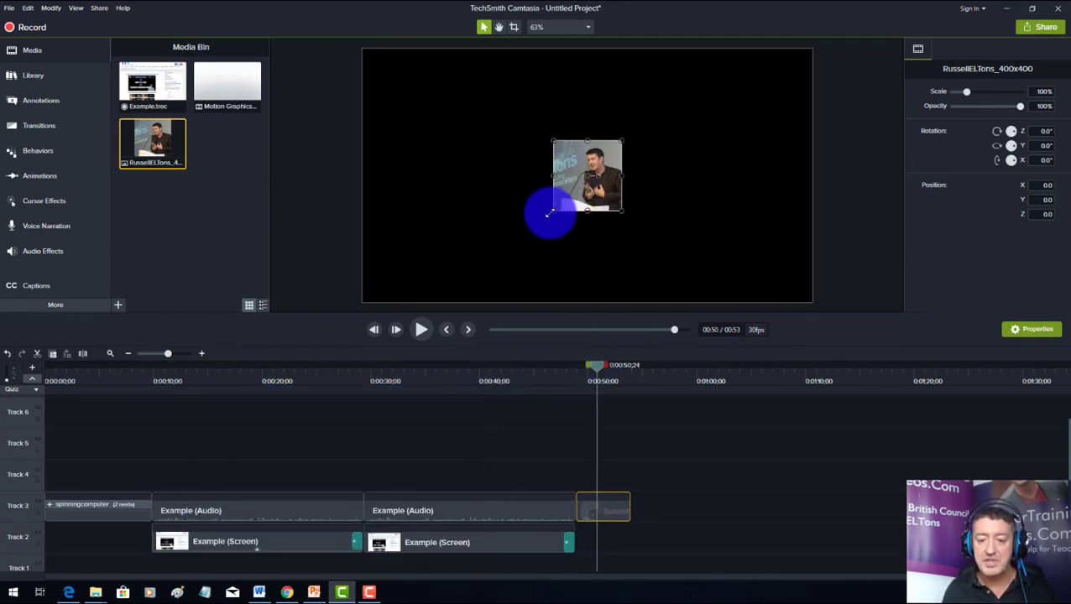
Enlarge the portrait on the canvas to 260.4% scale and position it at X -30.2, Y 0.0
left_click_drag(551, 210, 549, 172)
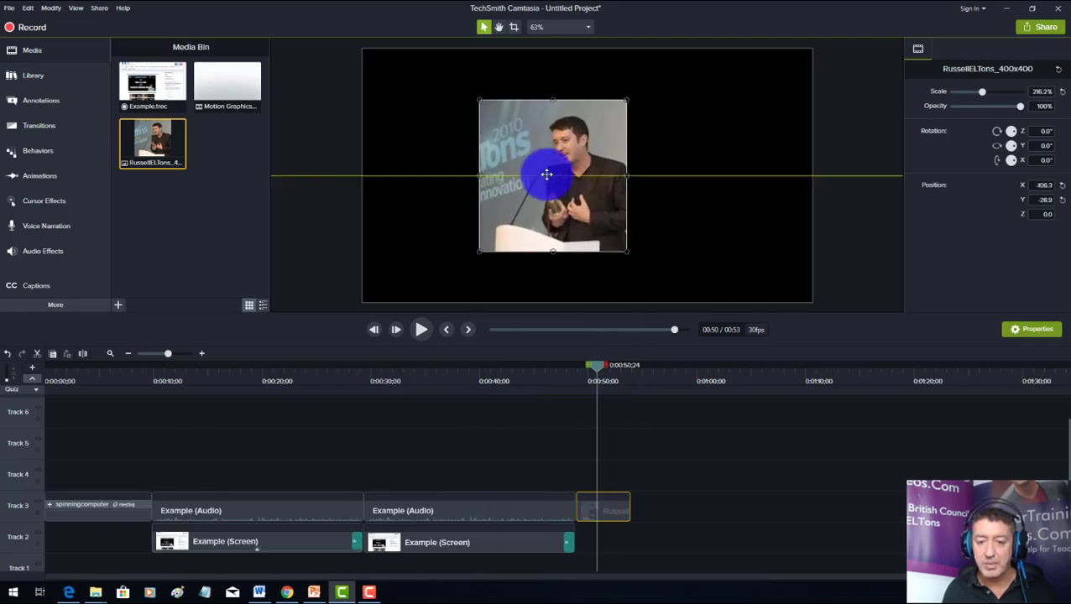
left_click_drag(628, 178, 595, 190)
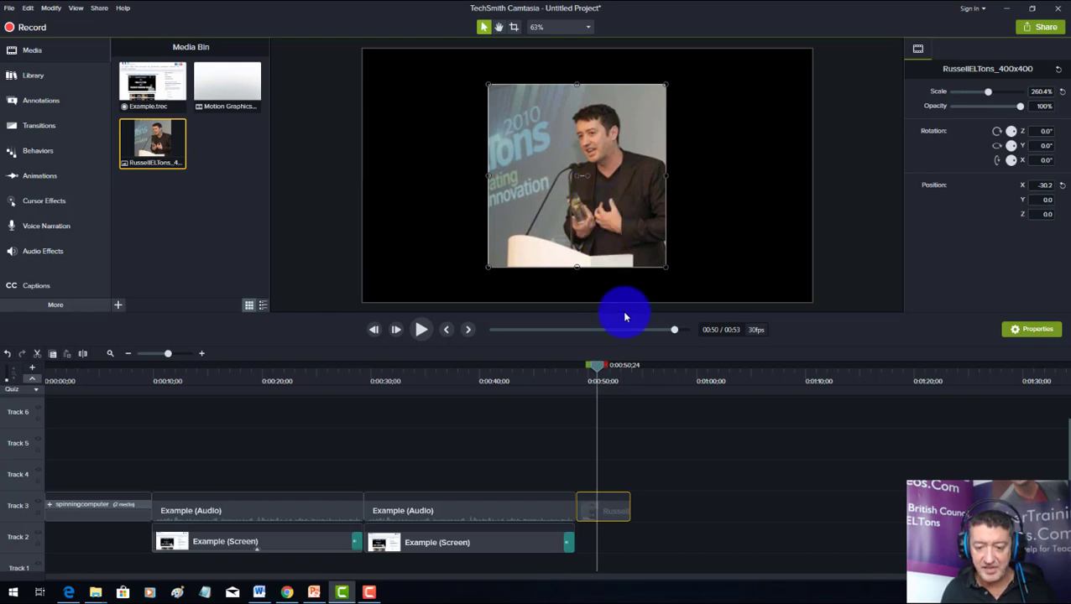
Record a voice narration from the portrait clip's start at 0:00:48;27 and save it as Narration 4
left_click_drag(600, 366, 577, 367)
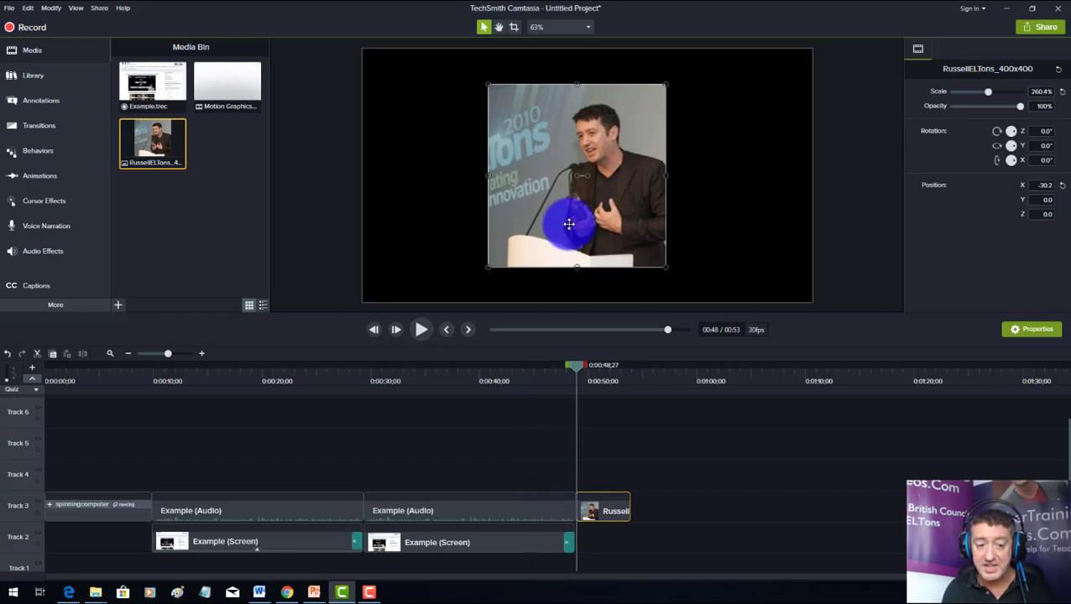
left_click(48, 226)
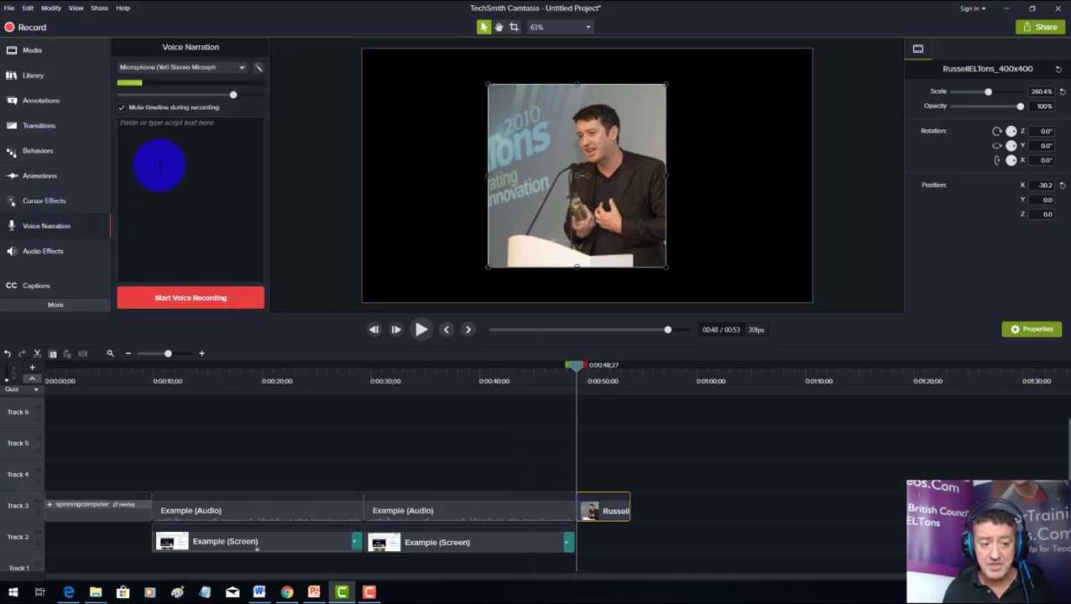
left_click(179, 298)
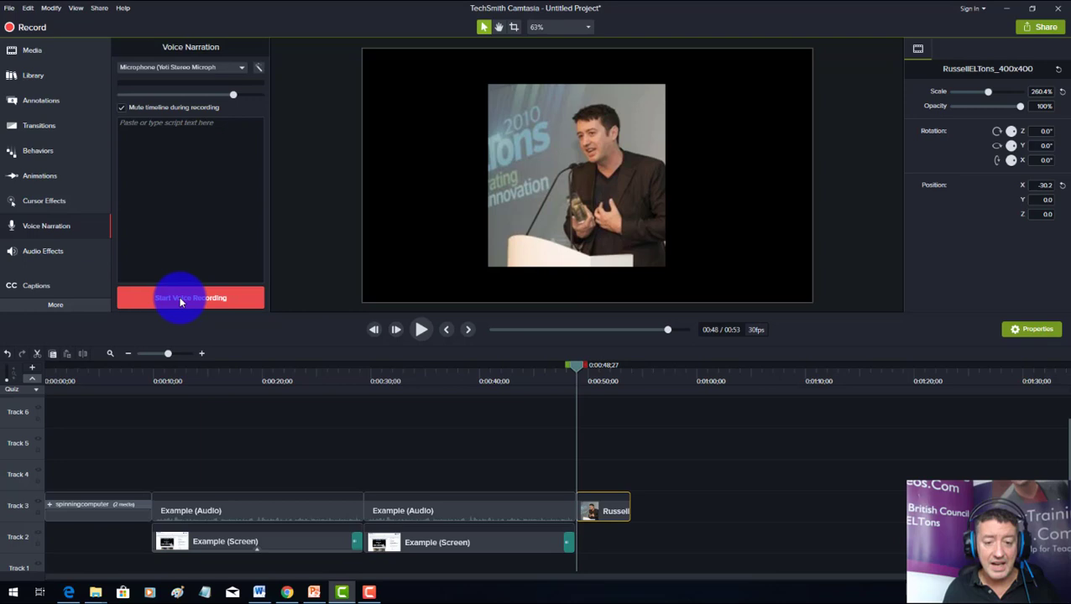
left_click(180, 301)
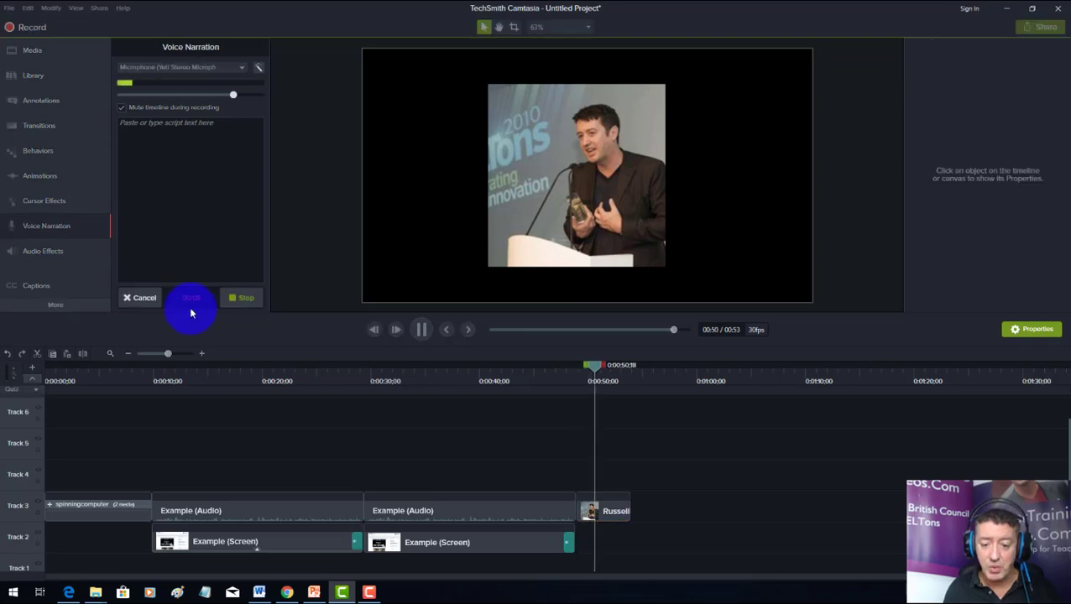
left_click(242, 300)
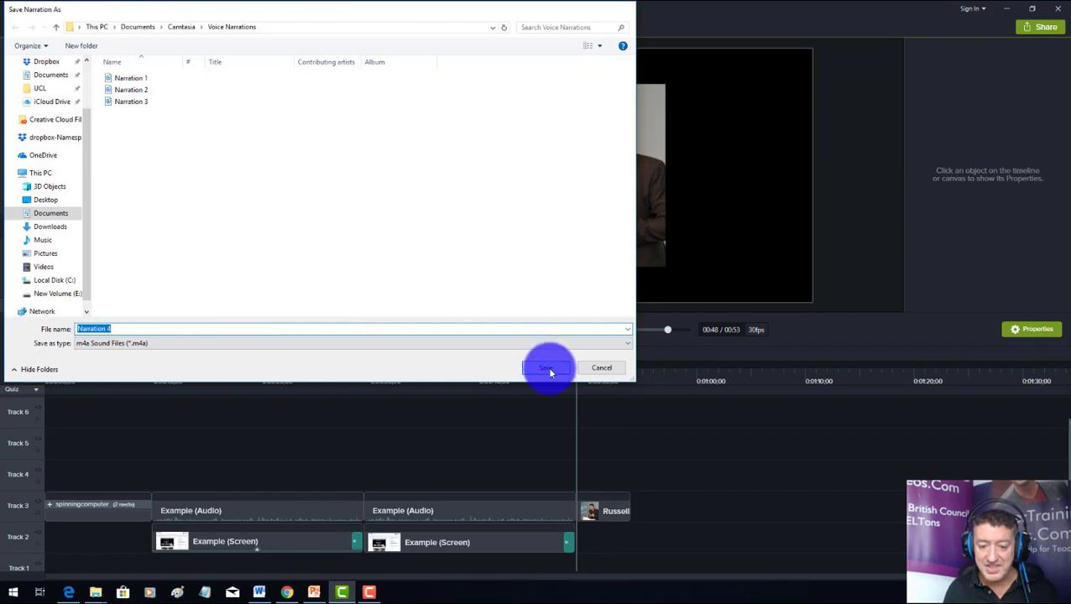
left_click(548, 369)
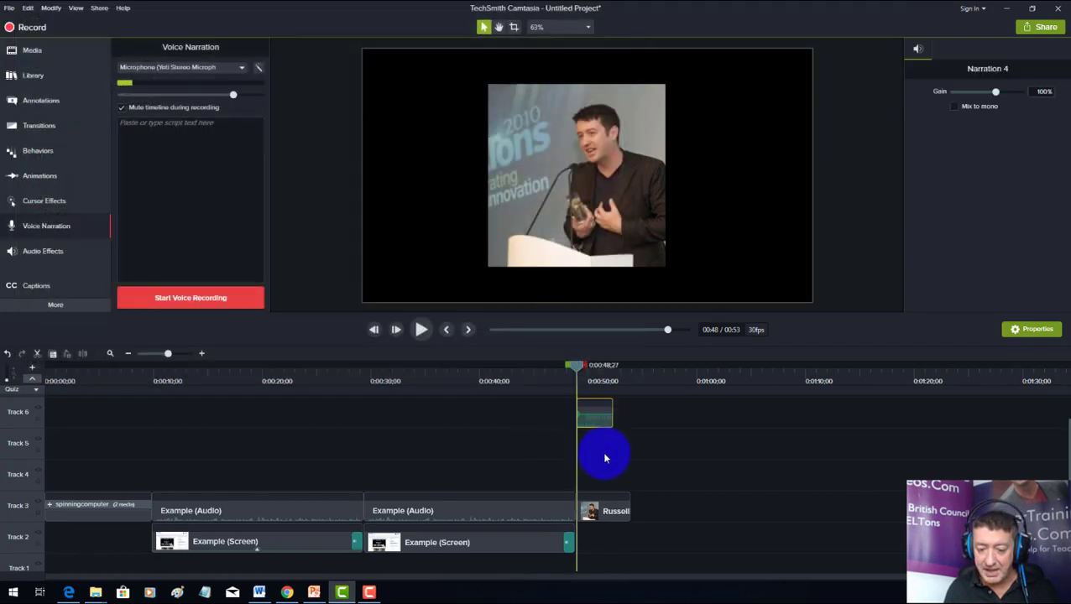
Move the narration clip down to Track 4 above the portrait and play back that section
left_click_drag(604, 457, 604, 476)
left_click_drag(576, 365, 552, 365)
left_click(422, 332)
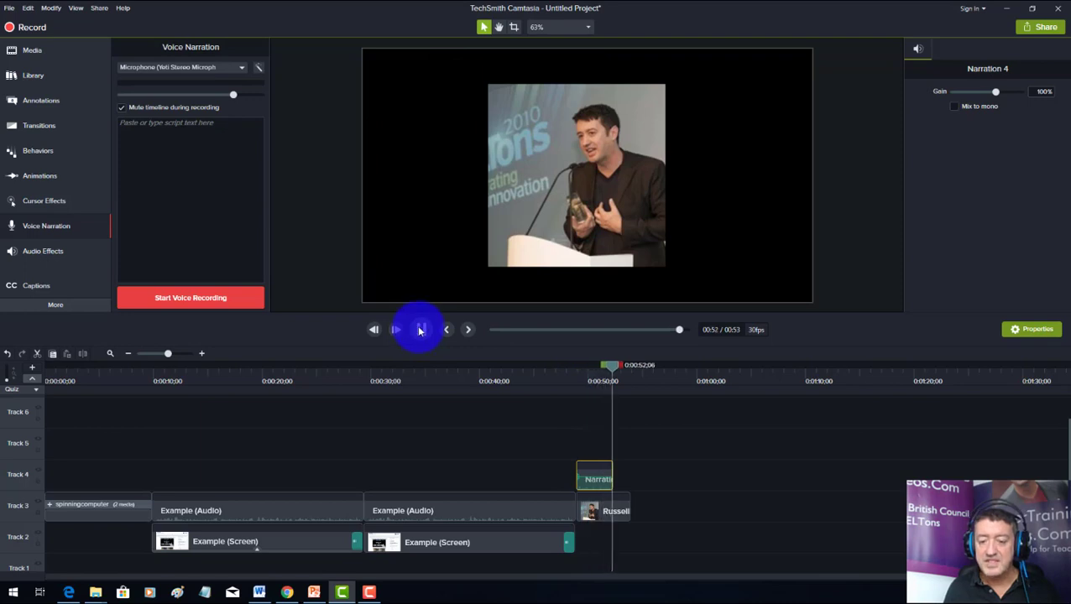
left_click(419, 330)
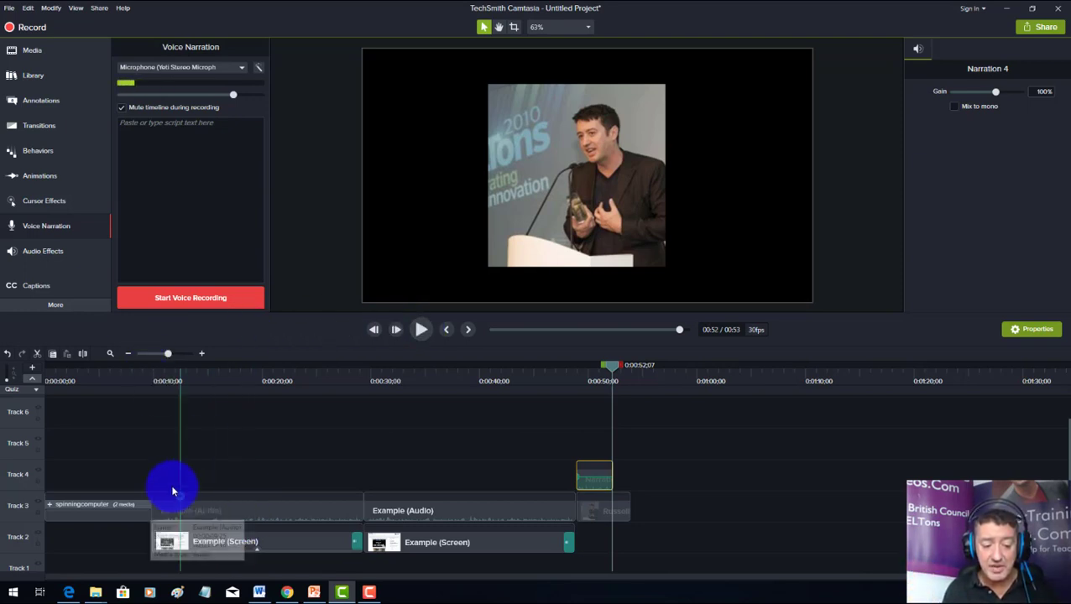
Delete the first Example (Audio) clip from Track 3, keeping its screen recording
left_click(318, 511)
key("Delete")
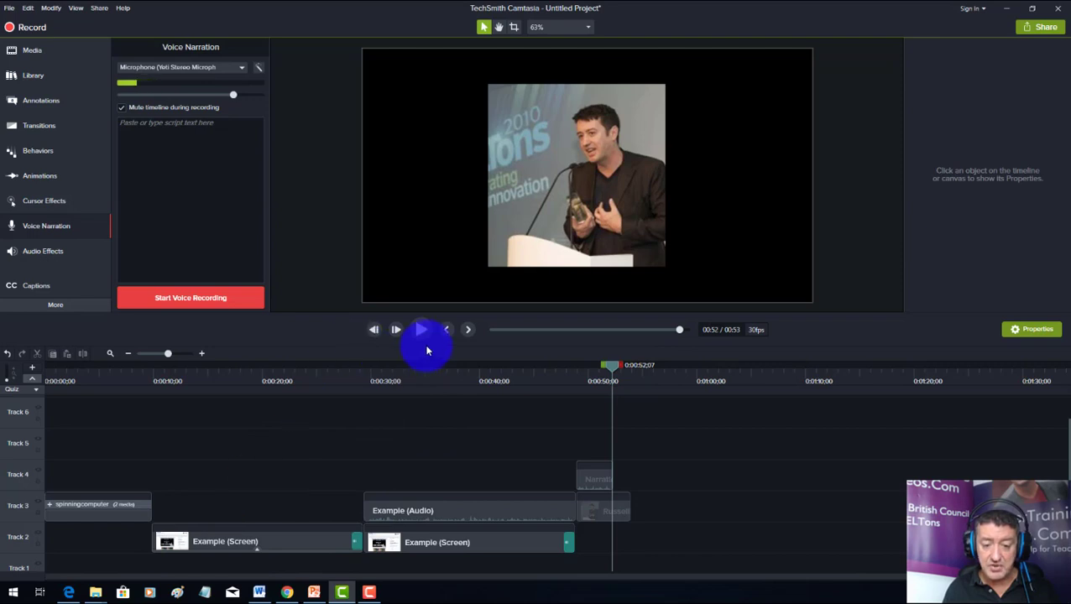
Record a replacement narration from 0:00:09;25, save it as Narration 5, and place it on Track 3 above the first Example (Screen) clip
left_click(446, 330)
left_click(446, 330)
left_click(445, 330)
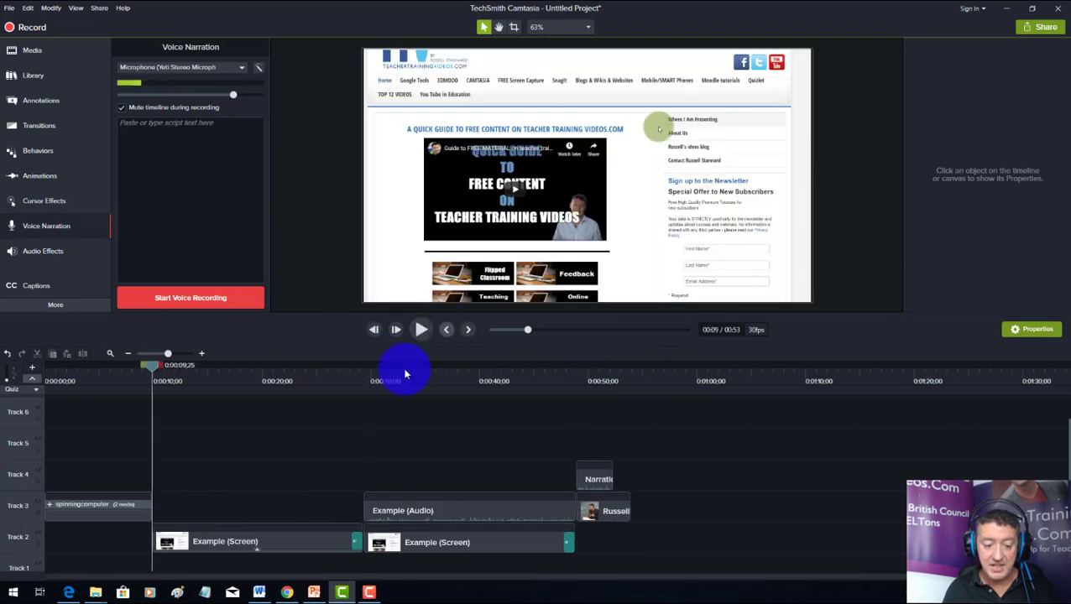
left_click(190, 299)
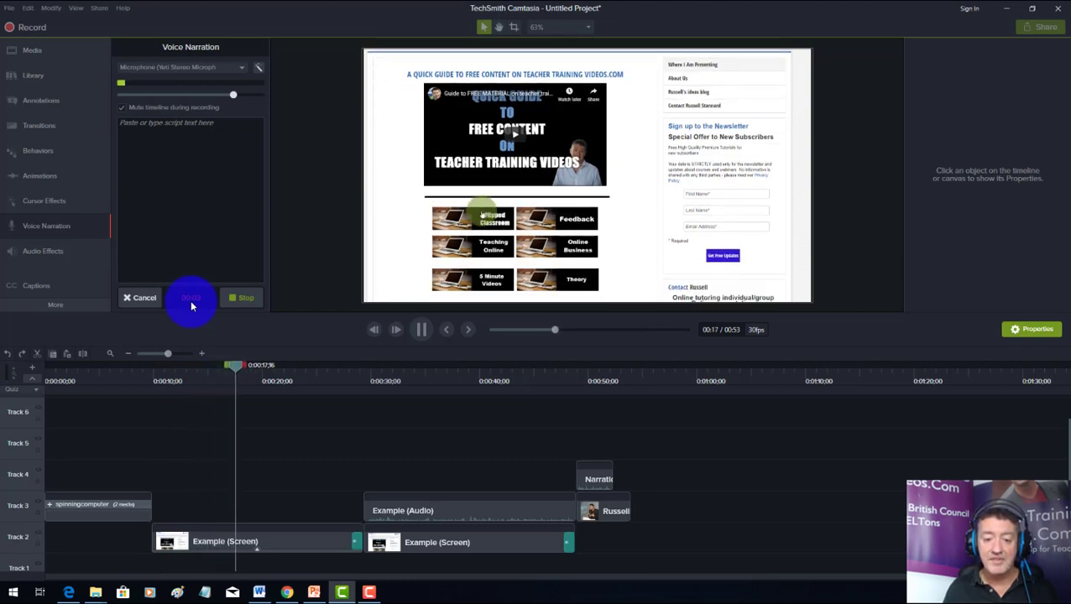
left_click(240, 300)
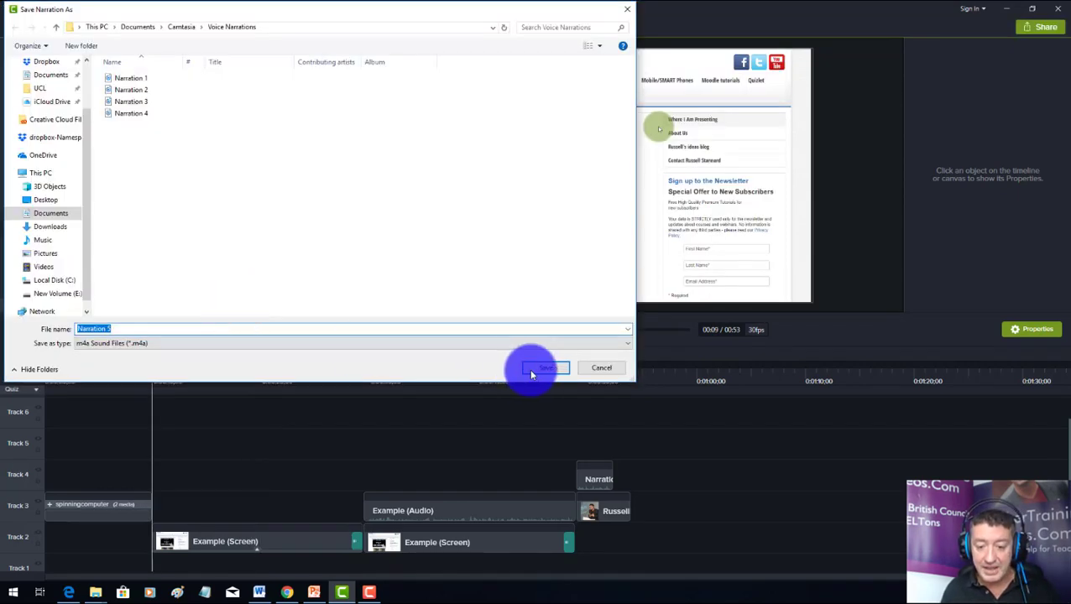
left_click(538, 368)
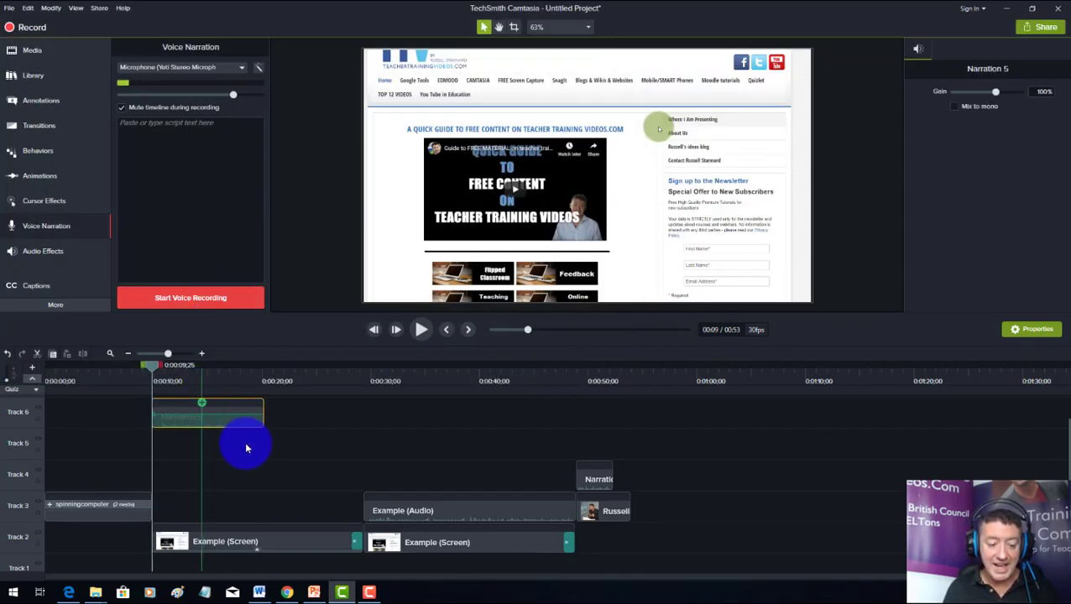
left_click_drag(216, 420, 184, 514)
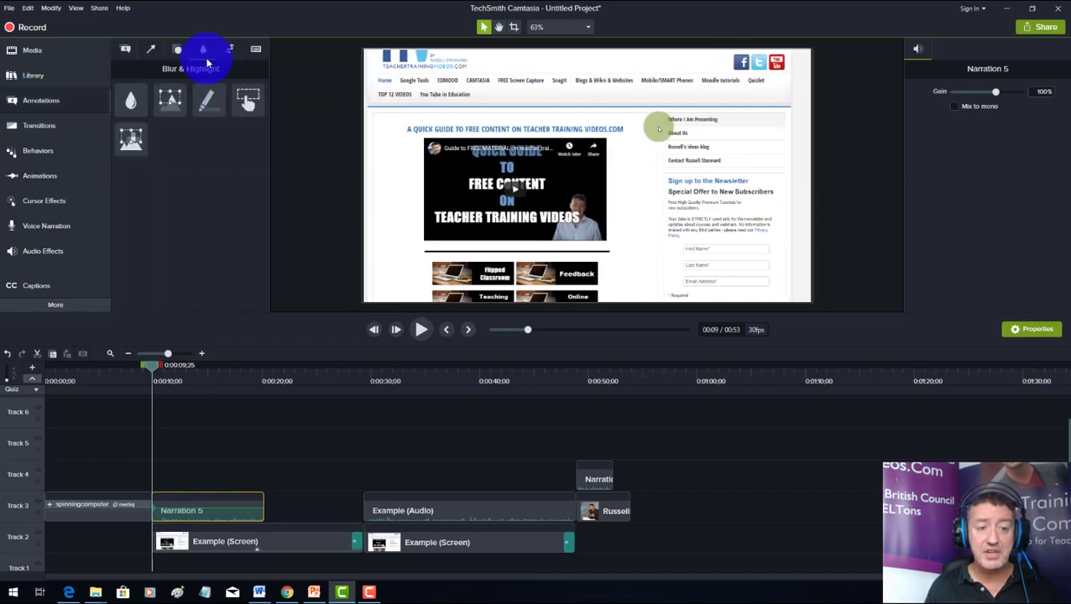
Pixelate the website's navigation menu for the full length of the first Example clip at intensity 20.8
left_click(183, 109)
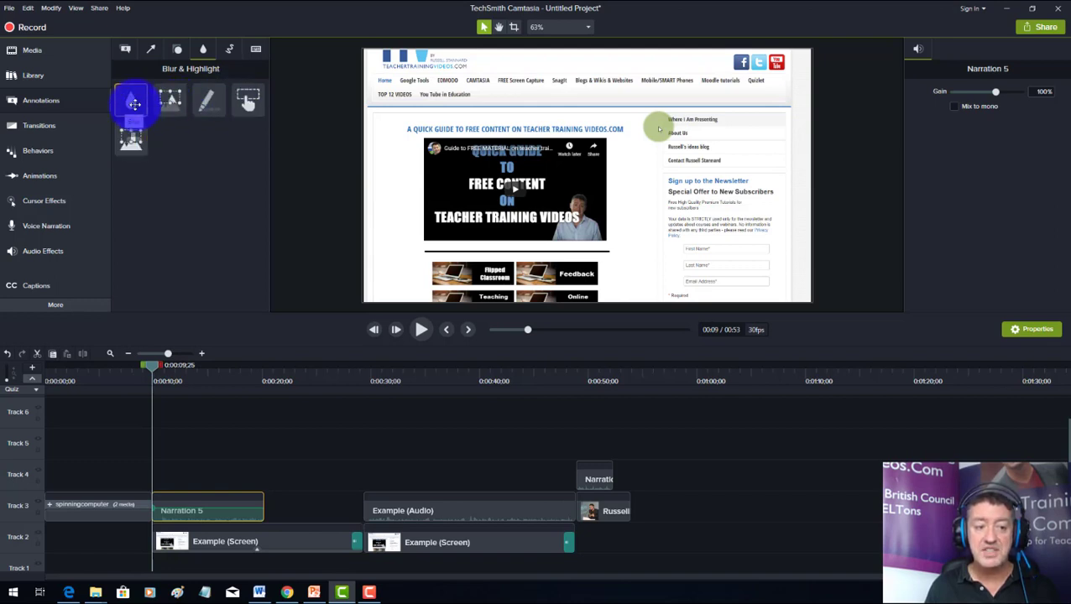
left_click(132, 131)
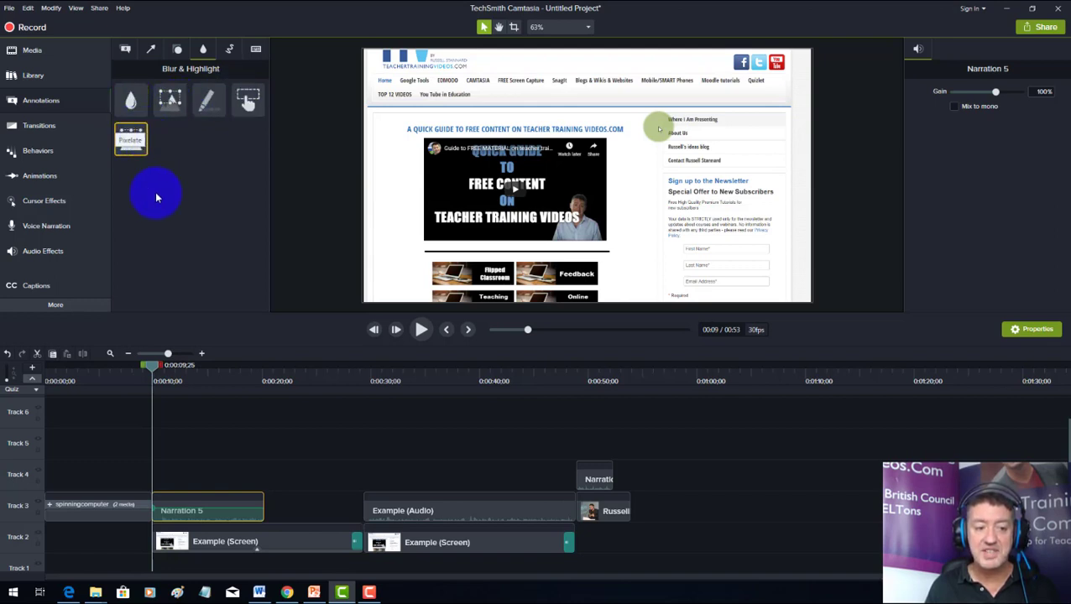
mouse_move(131, 142)
left_mouse_down()
mouse_move(408, 108)
mouse_move(428, 92)
mouse_move(430, 46)
mouse_move(443, 96)
mouse_move(418, 84)
mouse_move(492, 98)
mouse_move(767, 80)
left_mouse_up()
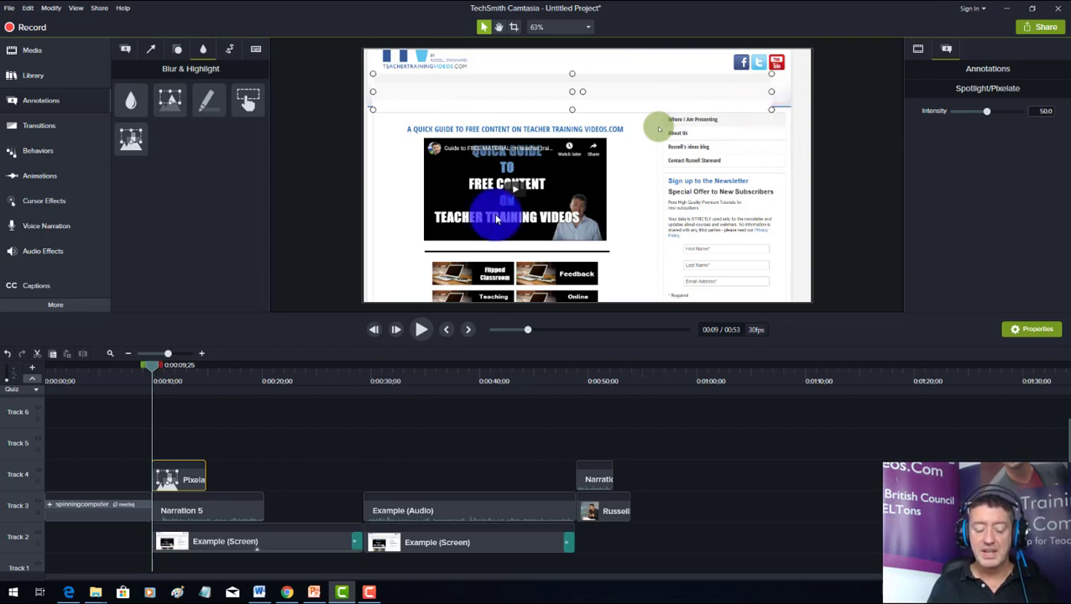
left_click_drag(205, 471, 362, 479)
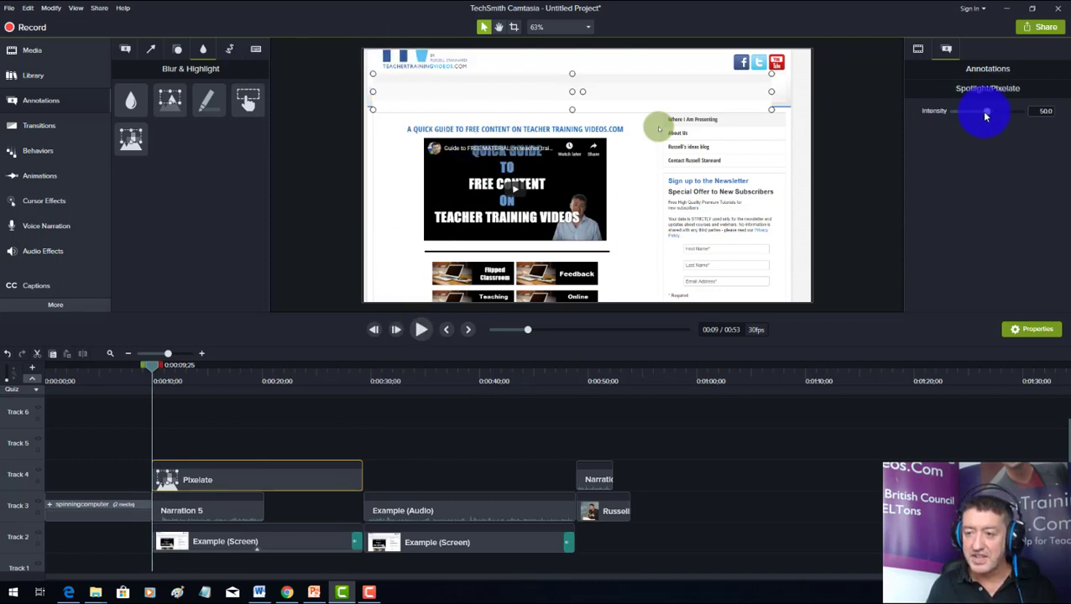
left_click_drag(985, 117, 966, 111)
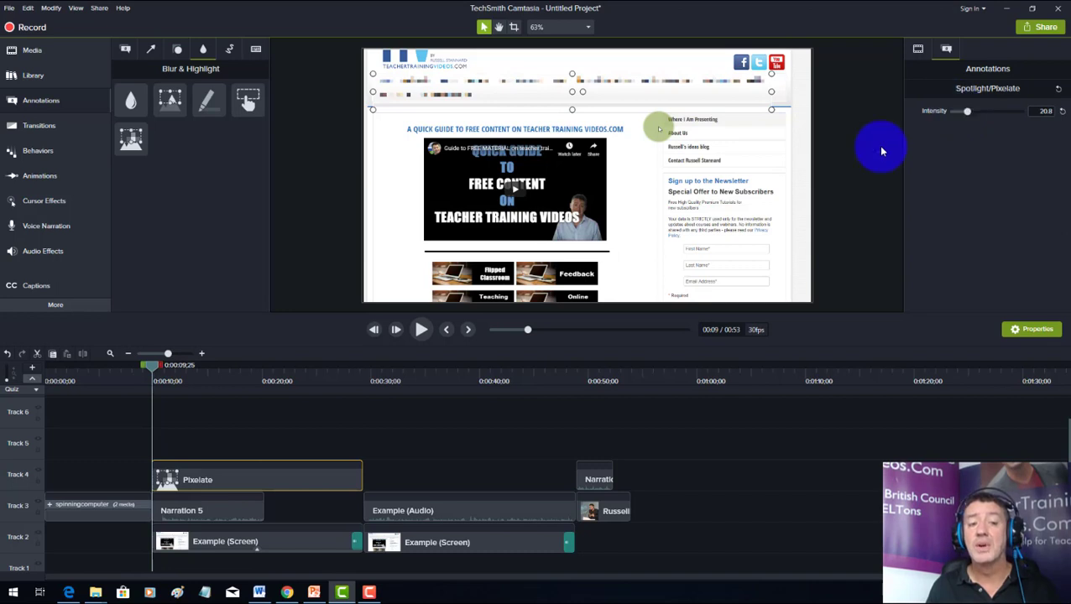
Play the pixelated section of the first Example clip, and delete the Pixelate annotation
left_click(423, 331)
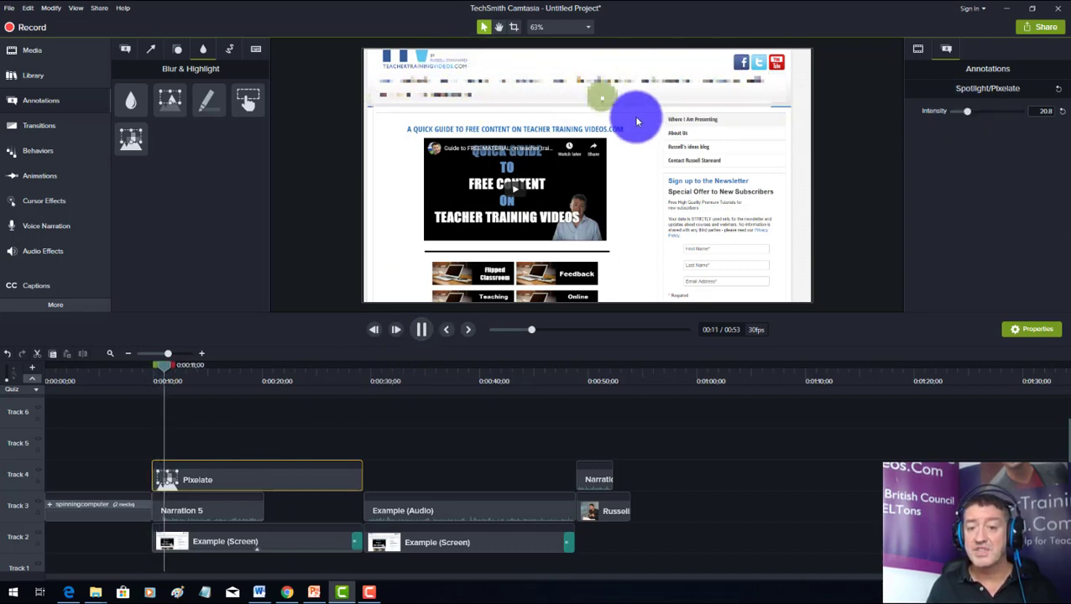
left_click(421, 329)
key("Delete")
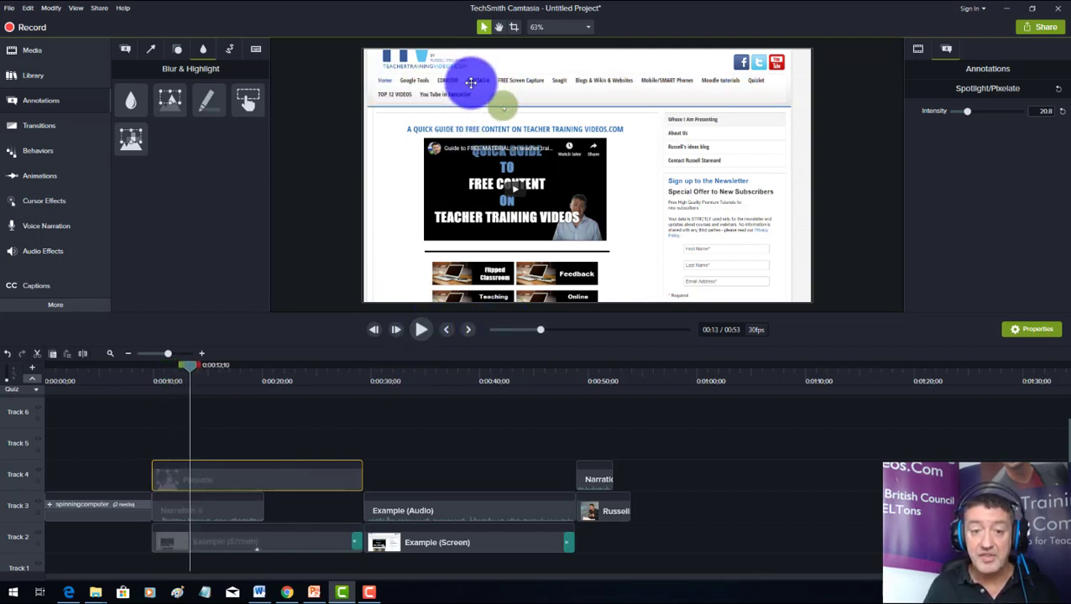
Add a Blur annotation at 0:00:13;10 and stretch it across the website's navigation menu
mouse_move(167, 99)
left_mouse_down()
mouse_move(139, 102)
mouse_move(229, 115)
mouse_move(290, 163)
mouse_move(390, 105)
mouse_move(435, 94)
mouse_move(433, 84)
left_mouse_up()
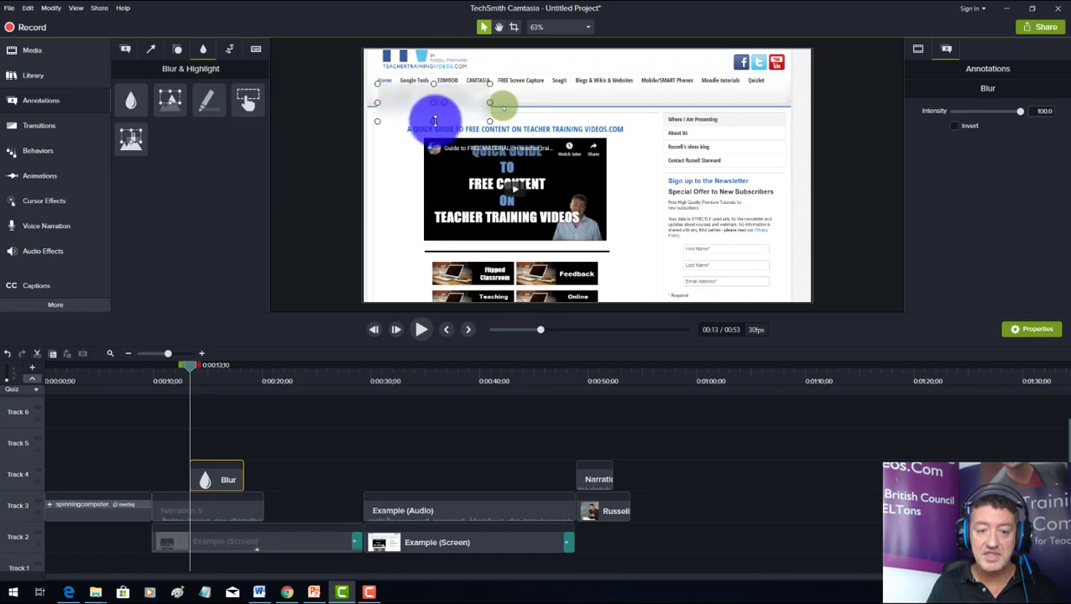
left_click_drag(433, 123, 787, 90)
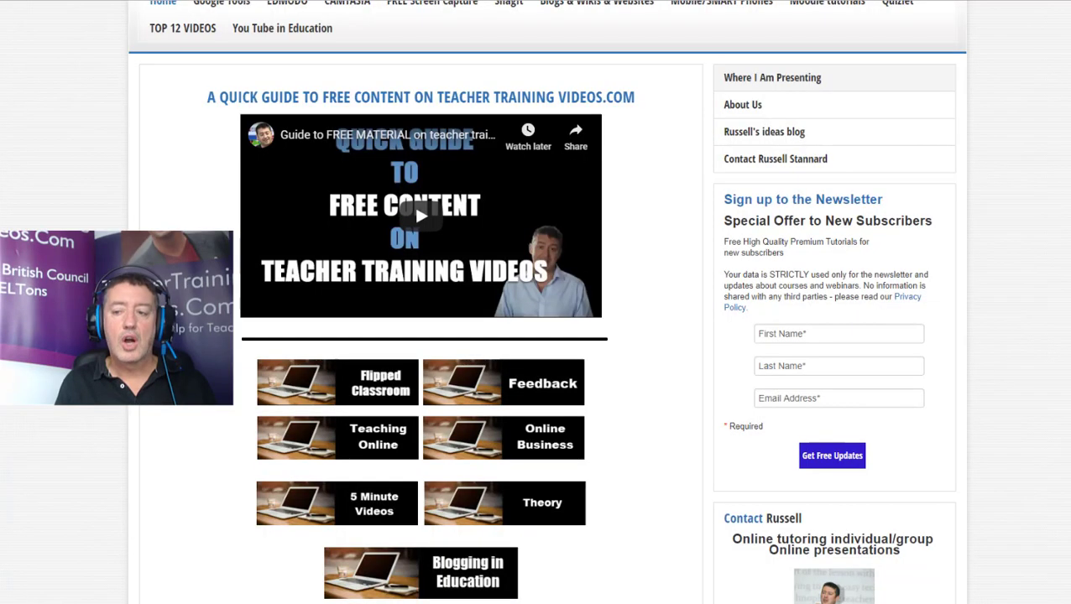
View the Camtasia tutorials page on the Teacher Training Videos website and return to its home page
scroll(535, 335, "up", 2)
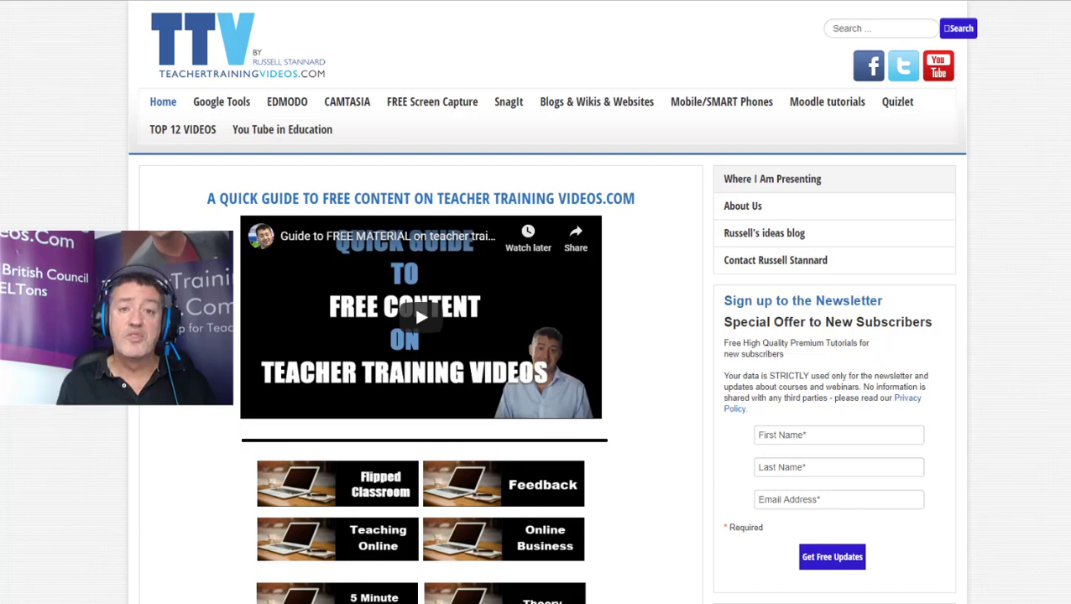
left_click(352, 109)
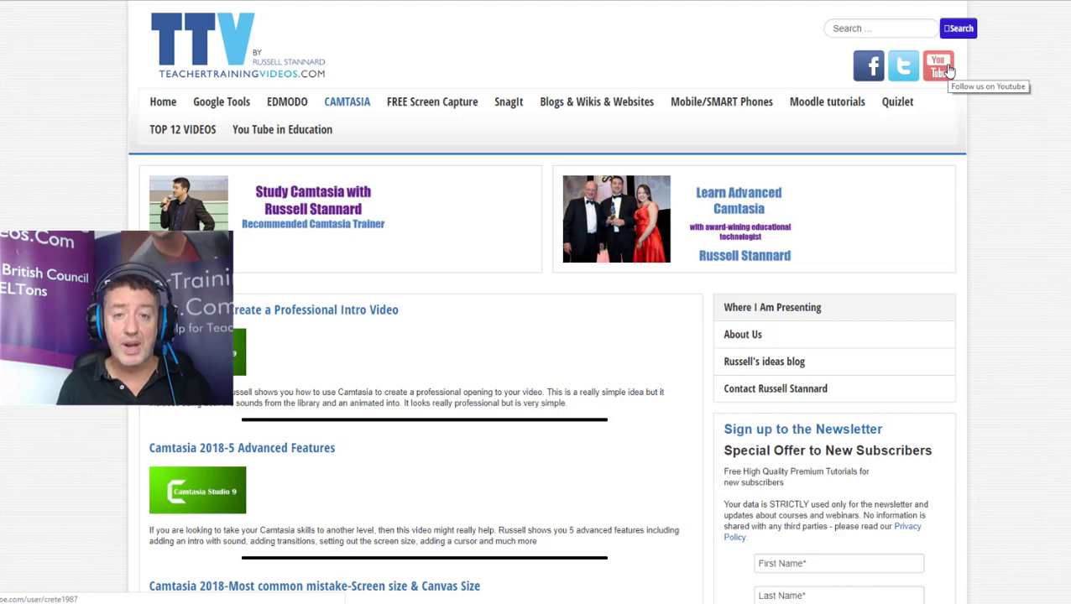
left_click(162, 104)
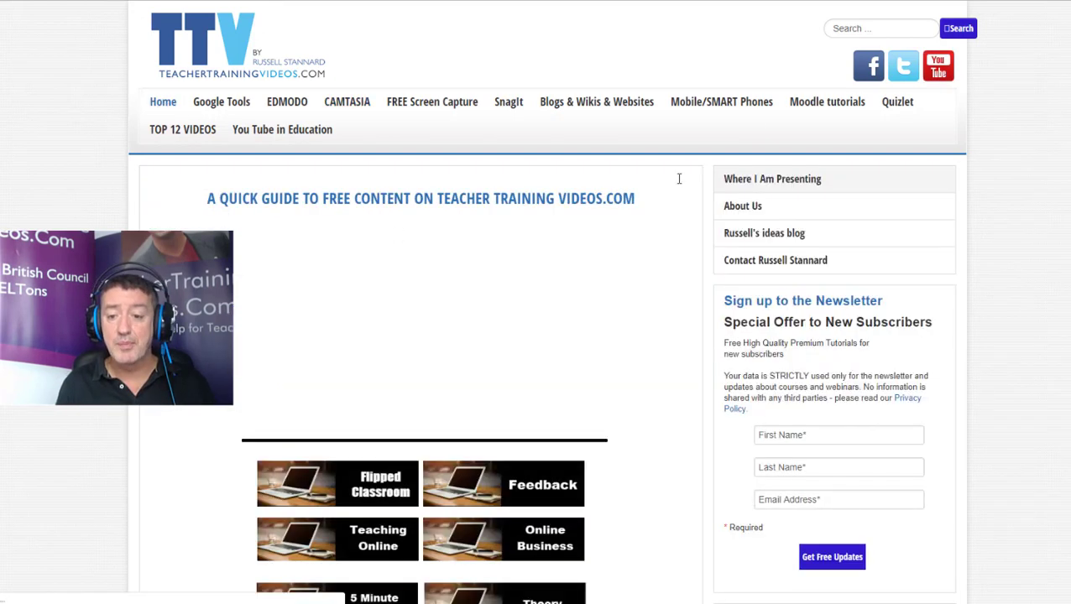